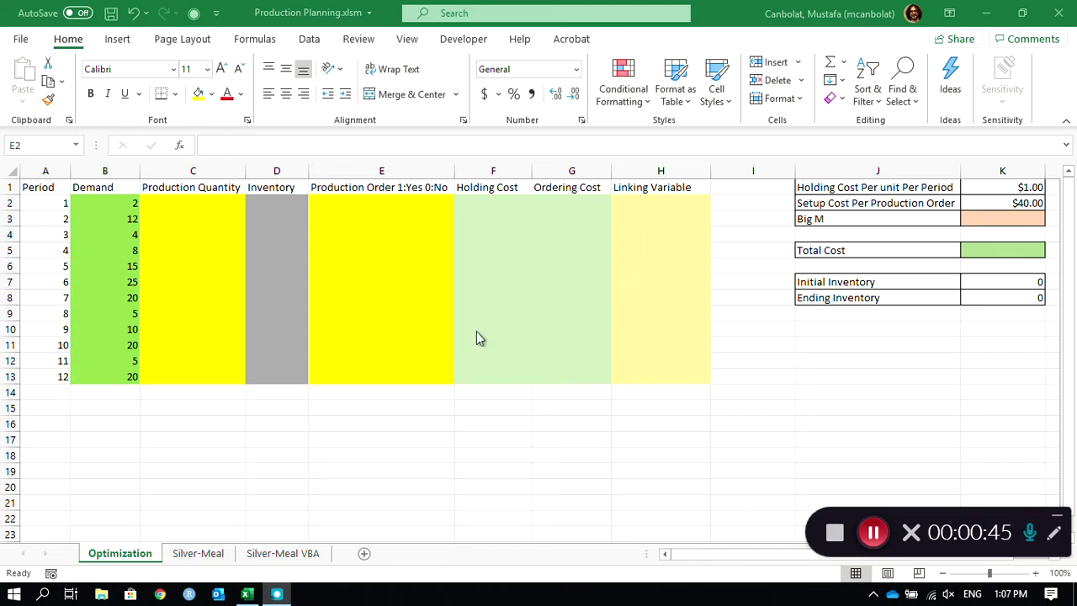
Review the production quantity, inventory, production order and cost columns along with the setup cost parameter
left_click(192, 201)
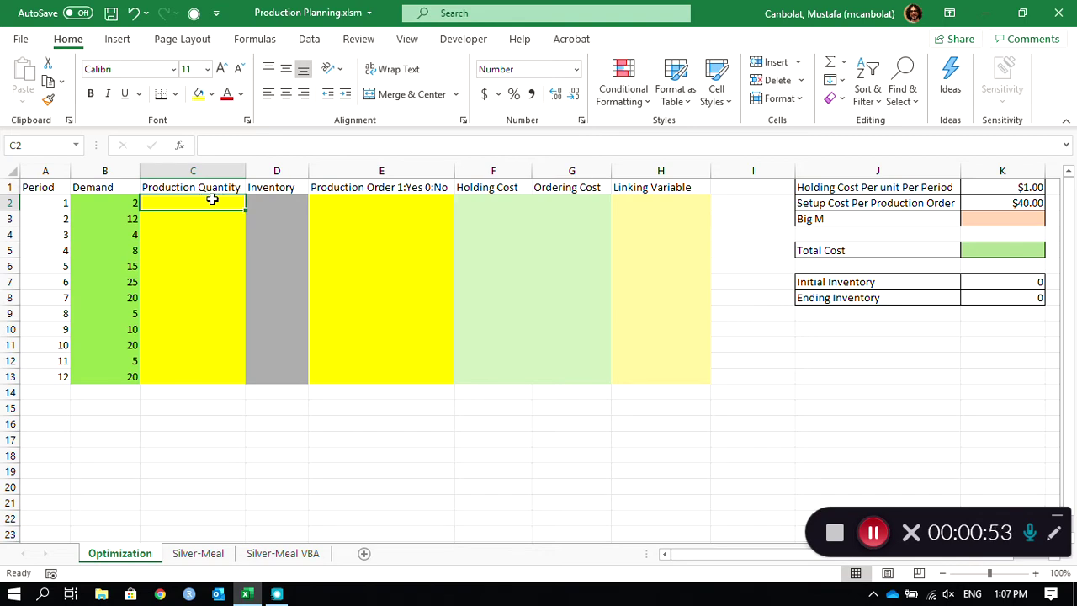
left_click_drag(212, 199, 212, 379)
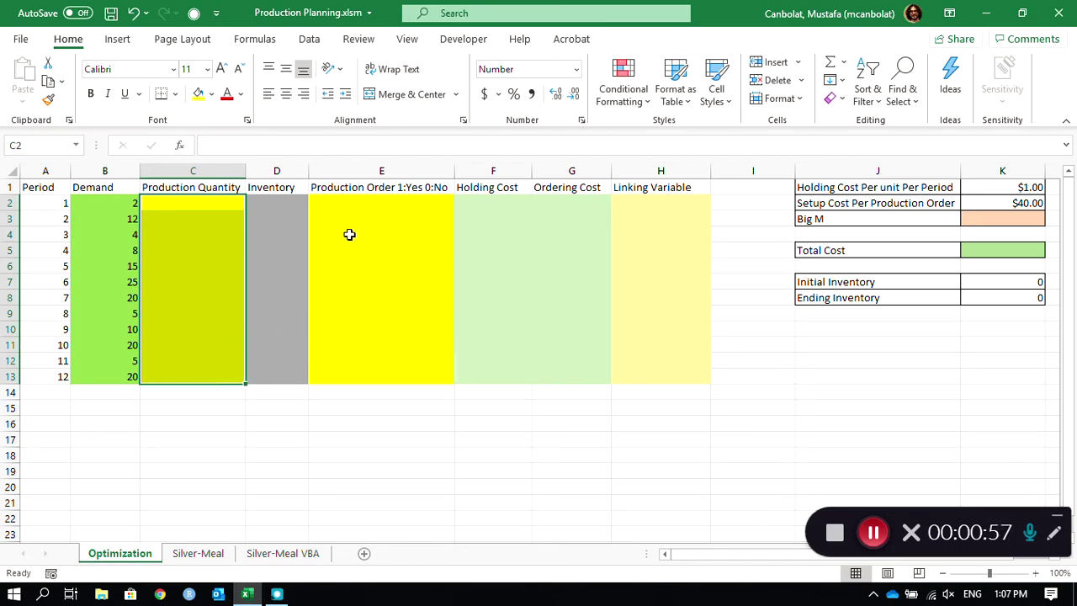
left_click(206, 205)
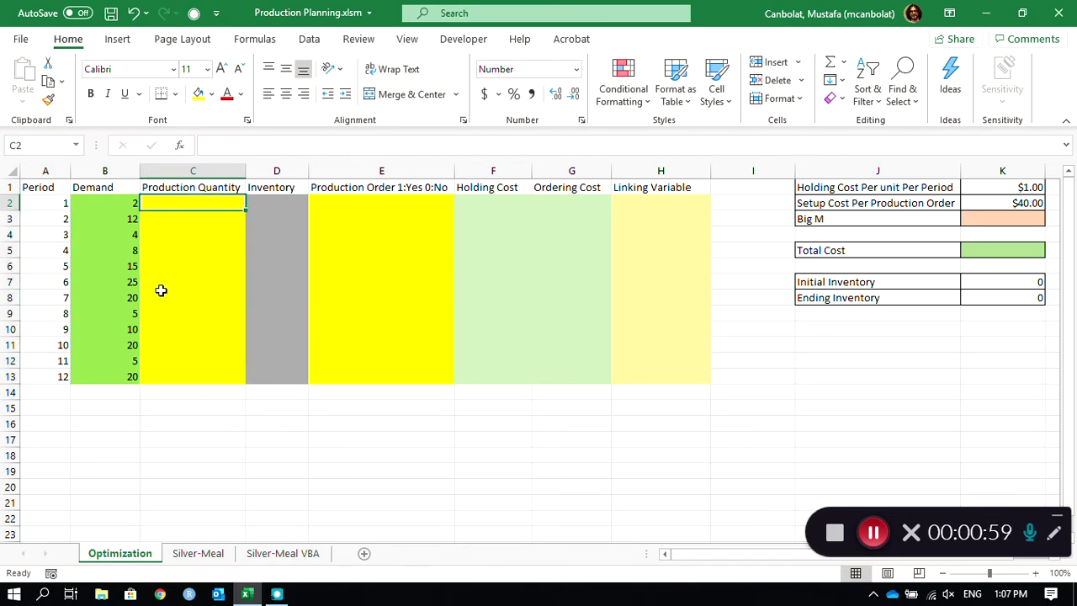
left_click(390, 202)
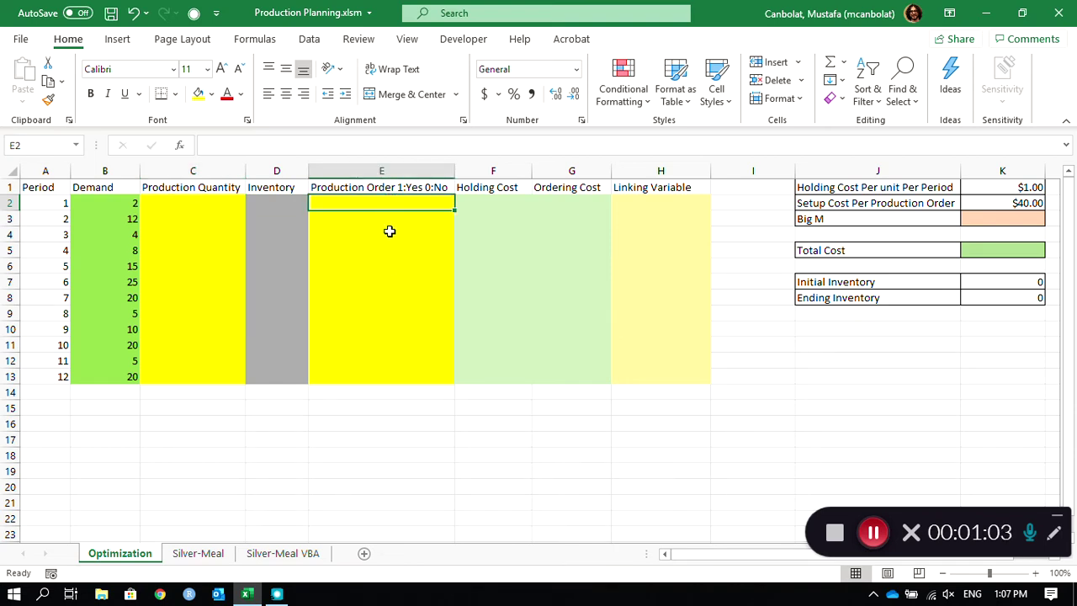
left_click(388, 236)
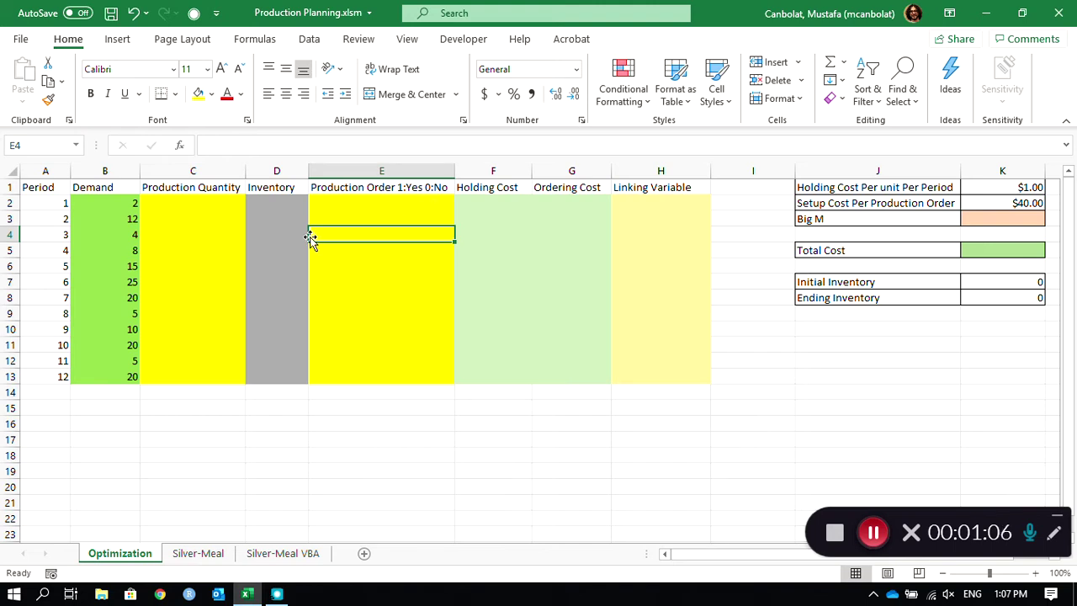
left_click(274, 207)
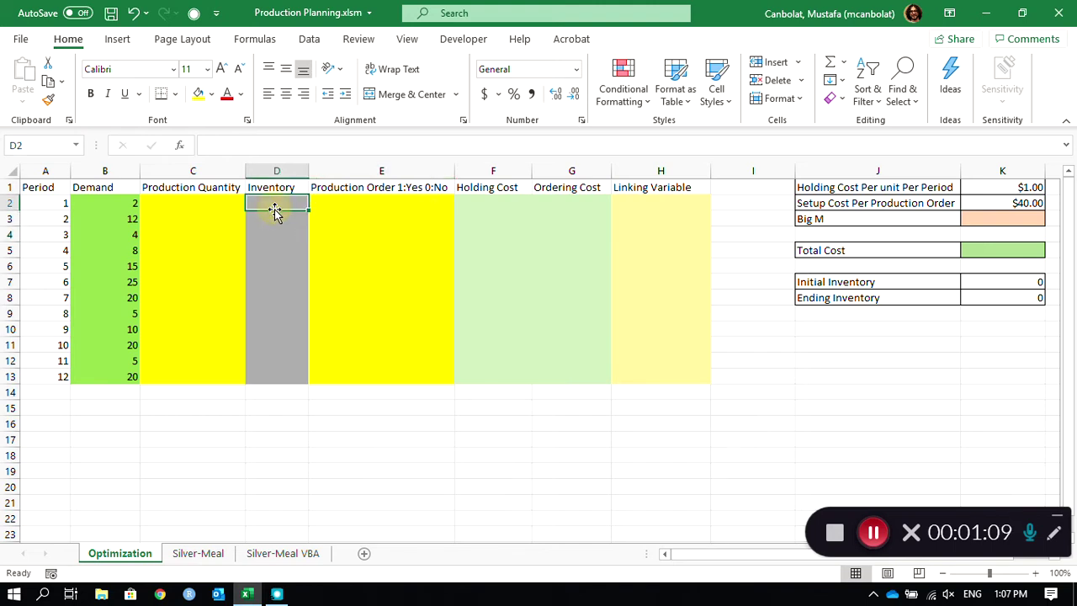
left_click(493, 218)
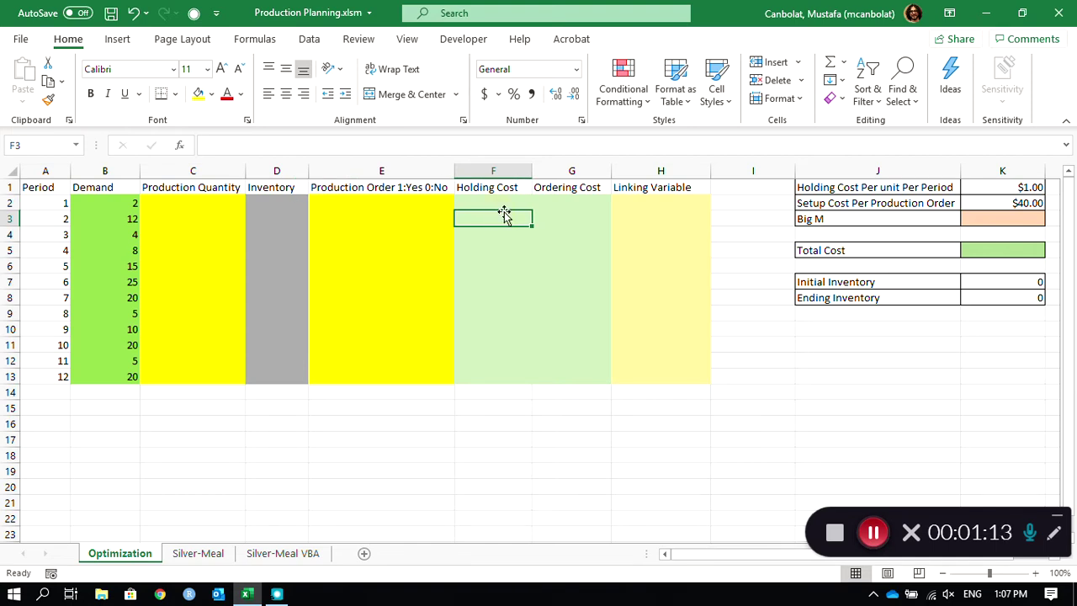
left_click(368, 221)
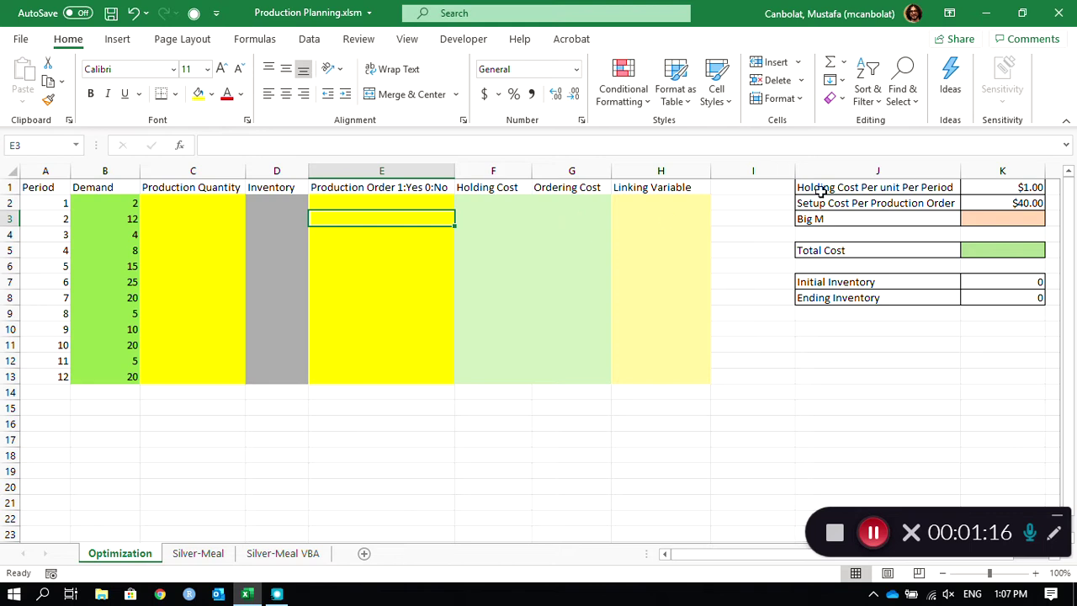
left_click(860, 206)
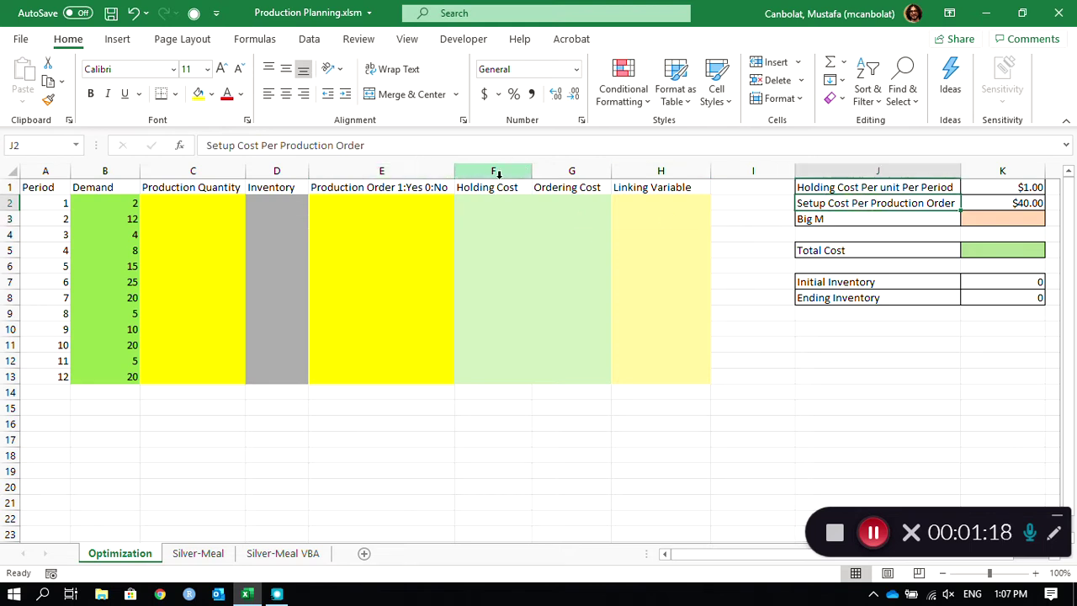
Rename the "Ordering Cost" header in G1 to "Setup Cost"
double_click(559, 187)
left_click_drag(576, 187, 356, 183)
type("Setup")
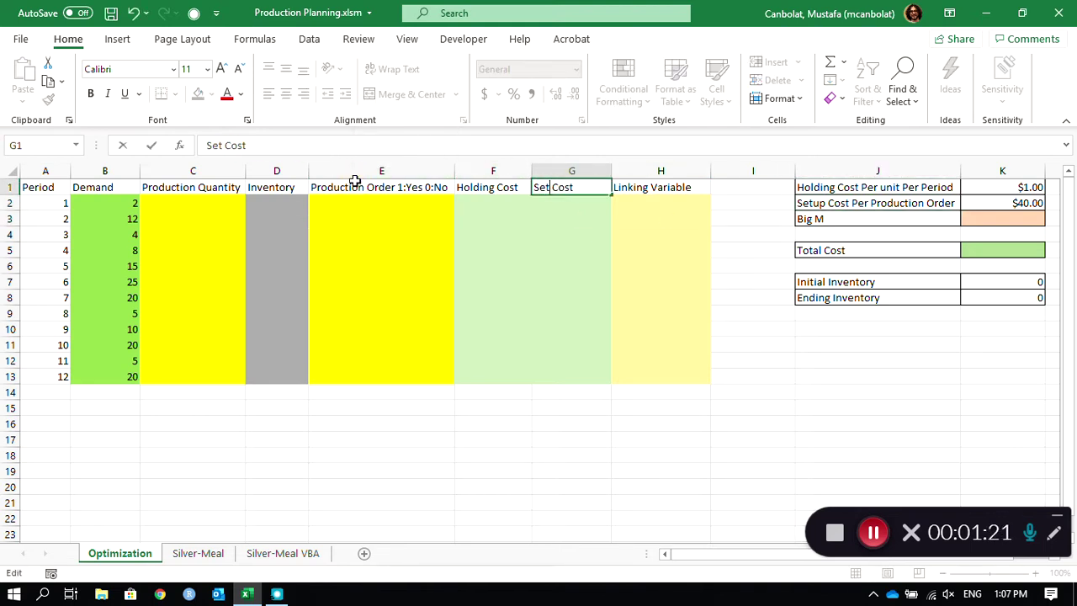
key("Return")
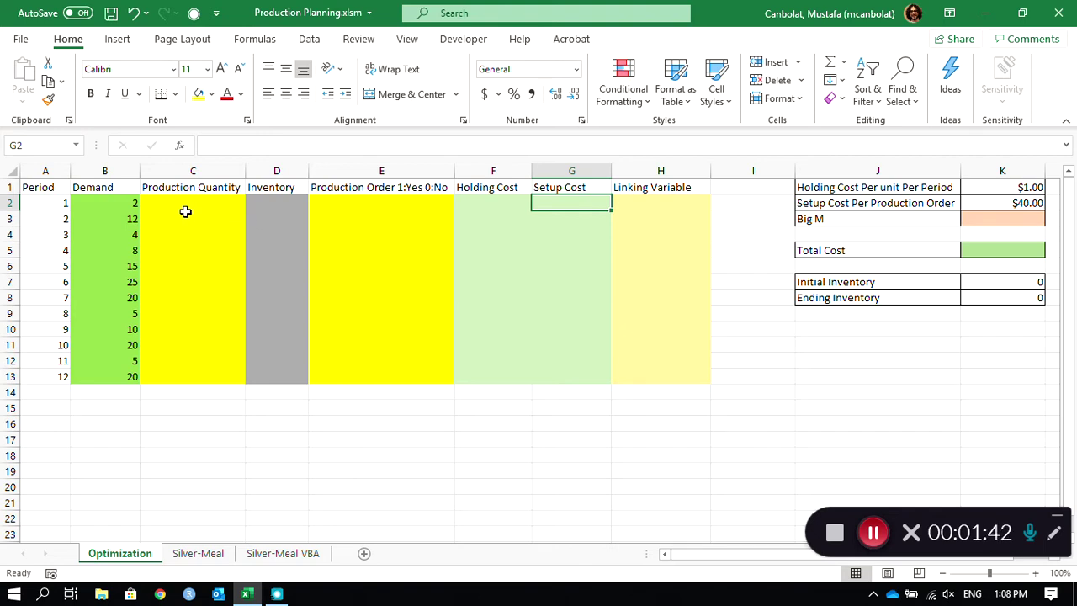
Check the sum of the demand in B2:B13 and enter 146 as period 1's production quantity in C2
left_click_drag(108, 203, 113, 383)
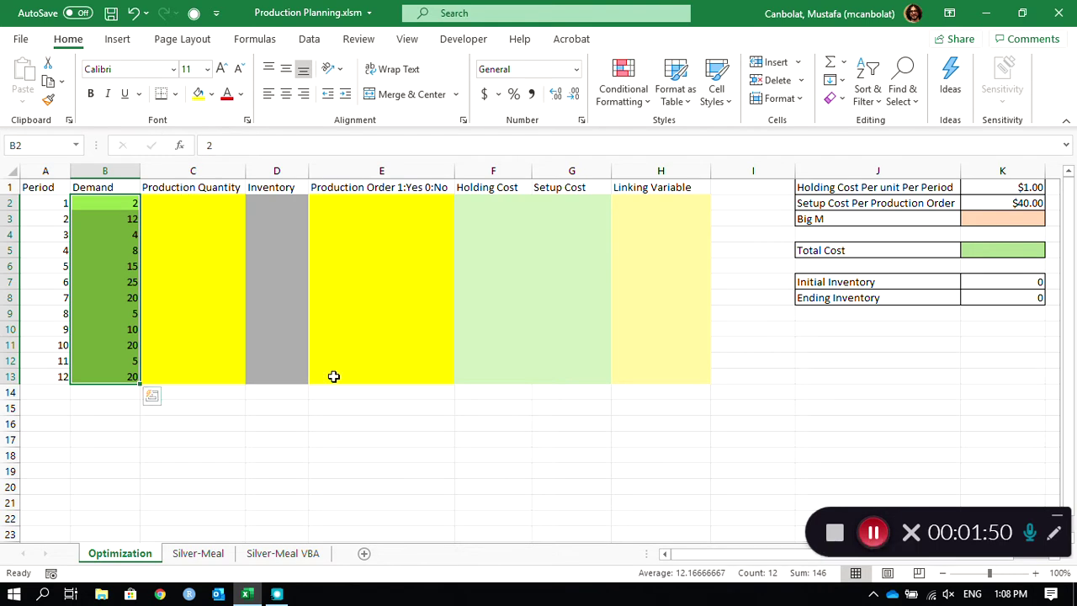
left_click(204, 204)
type("146")
key("Return")
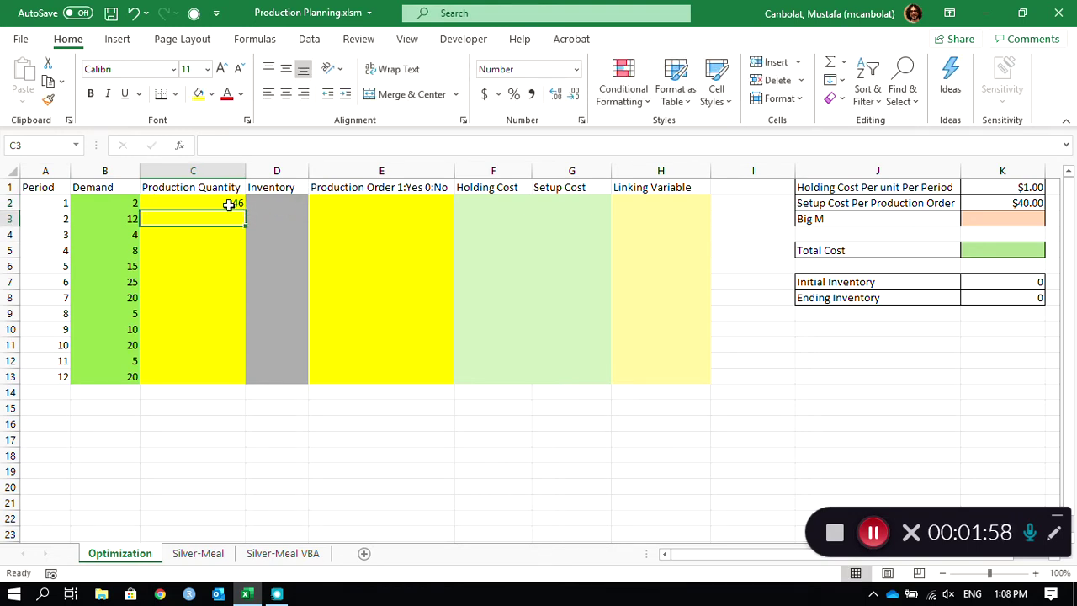
left_click(224, 204)
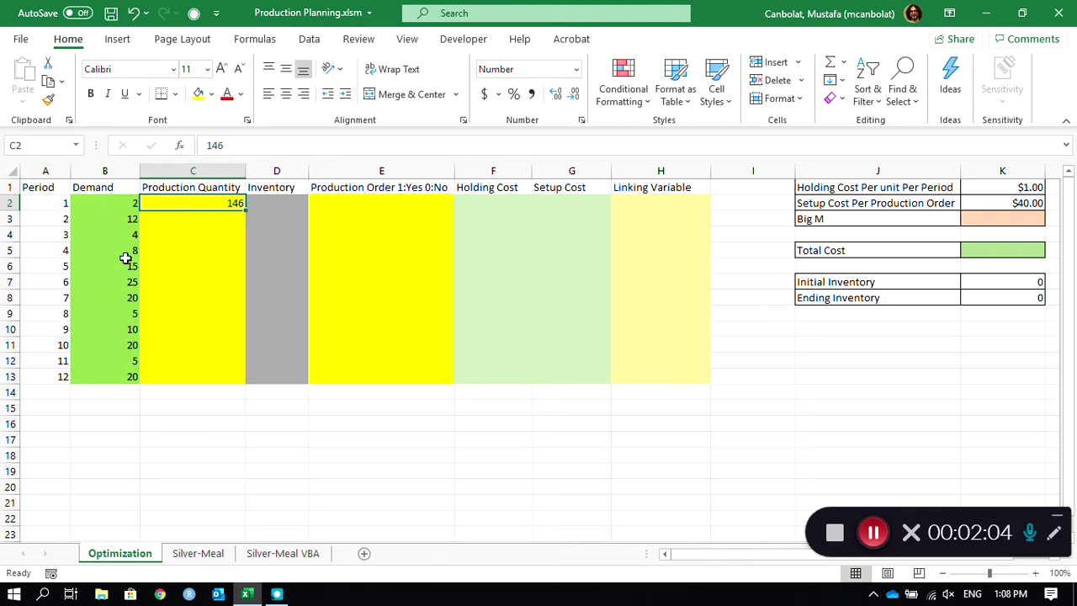
Enter 0 as the production quantity in C3 and copy it down through C13
left_click(226, 218)
type("0")
key("Return")
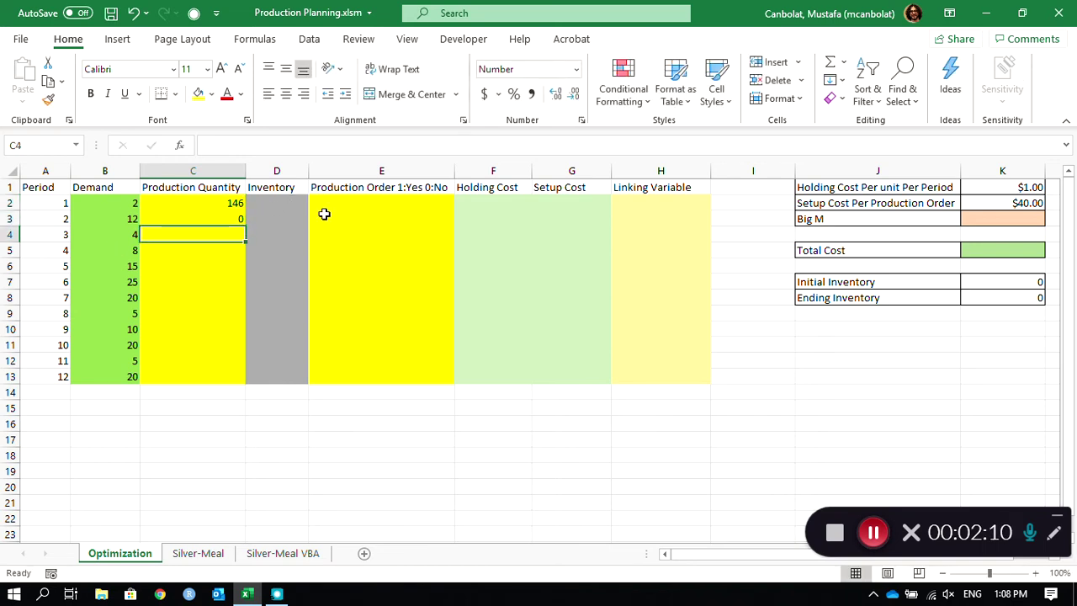
left_click(205, 217)
left_click_drag(245, 227, 231, 384)
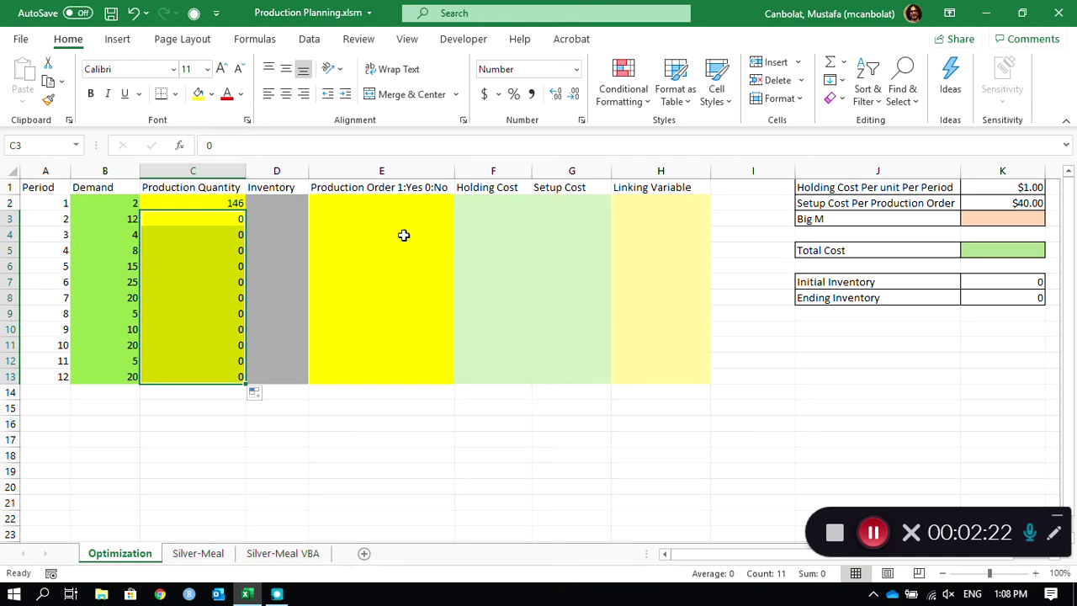
Calculate period 1's inventory in D2 from initial inventory, production and demand with the formula =K$7+C2-B2
left_click(270, 202)
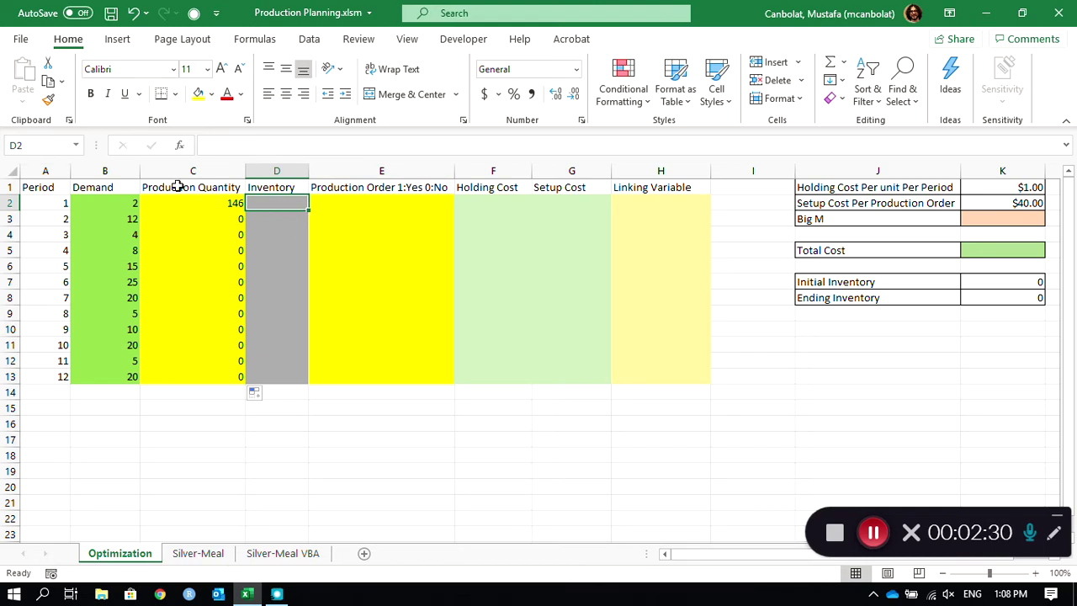
left_click(1004, 282)
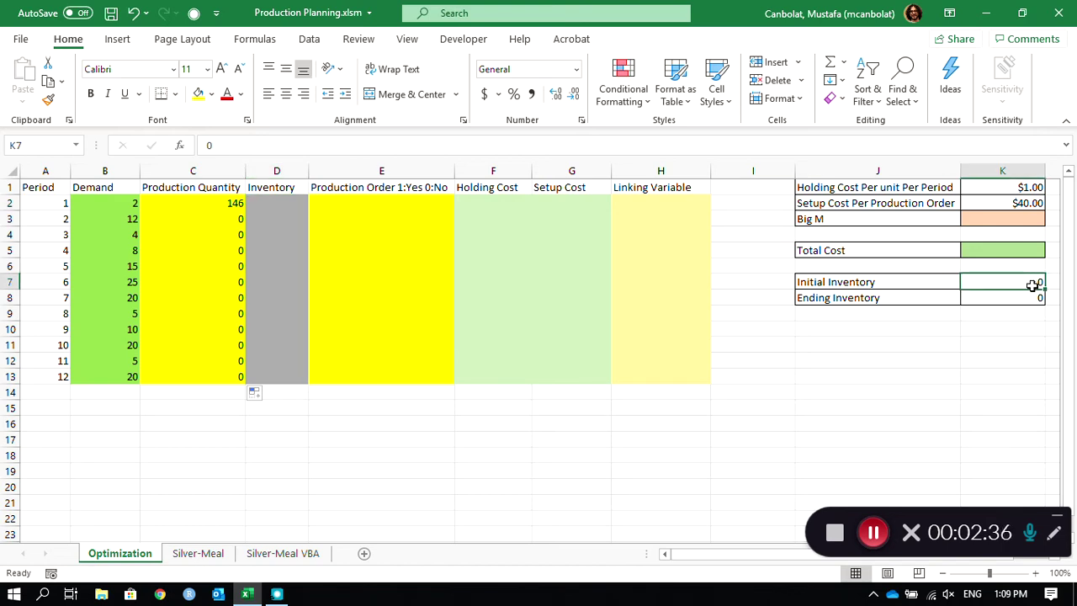
left_click(295, 205)
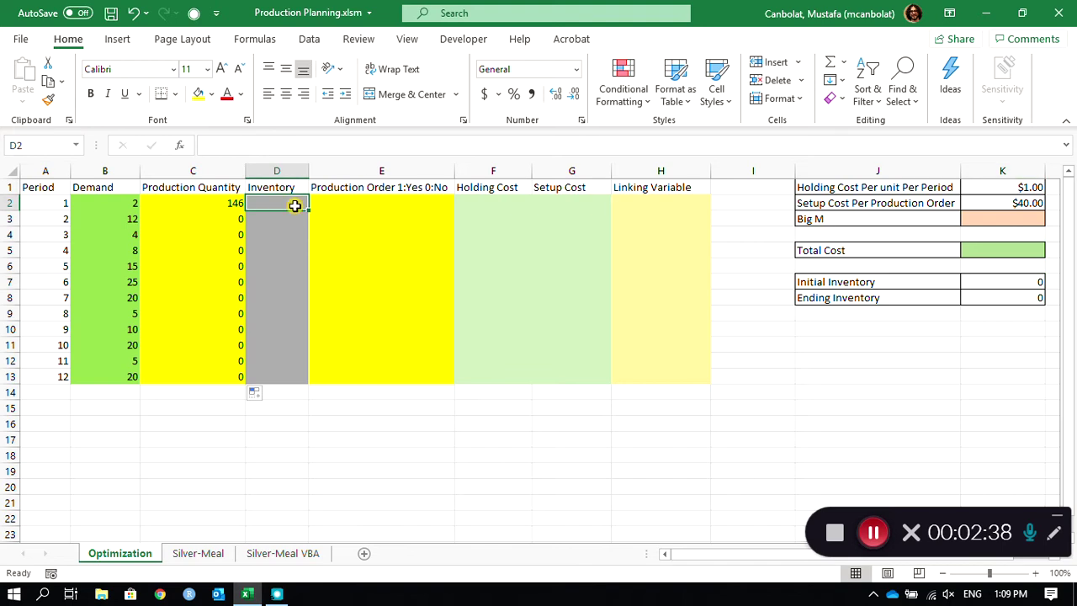
type("=")
left_click(1005, 283)
key("F4")
key("F4")
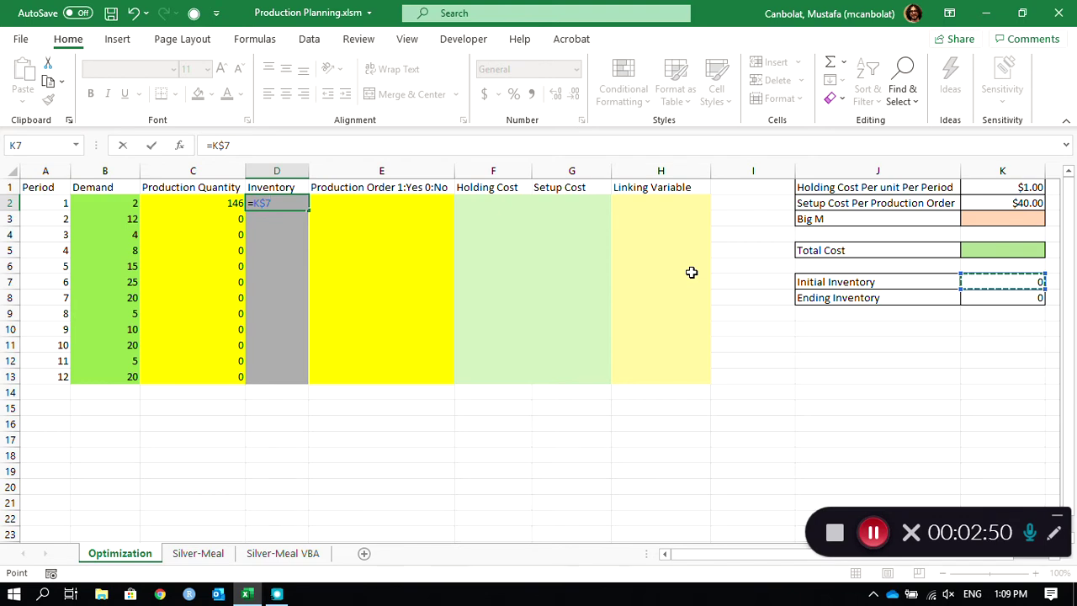
type("+")
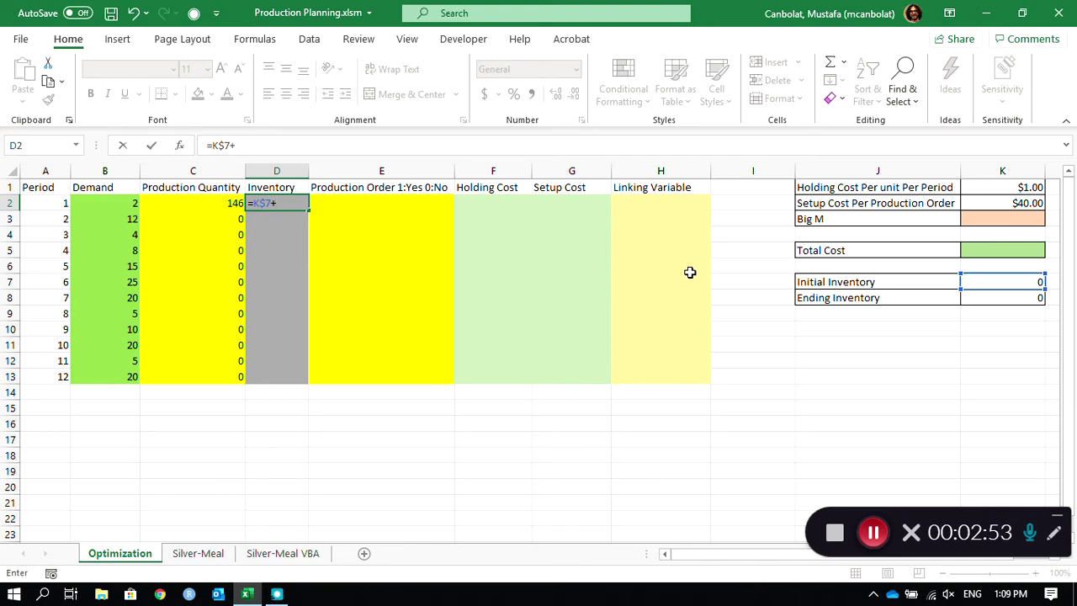
left_click(197, 204)
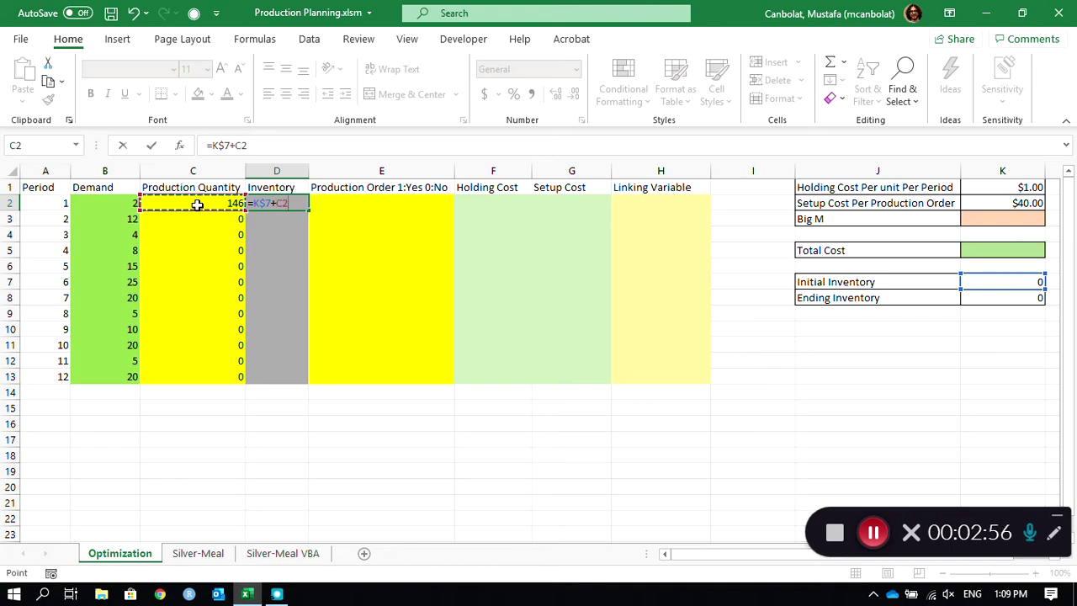
type("-")
left_click(103, 203)
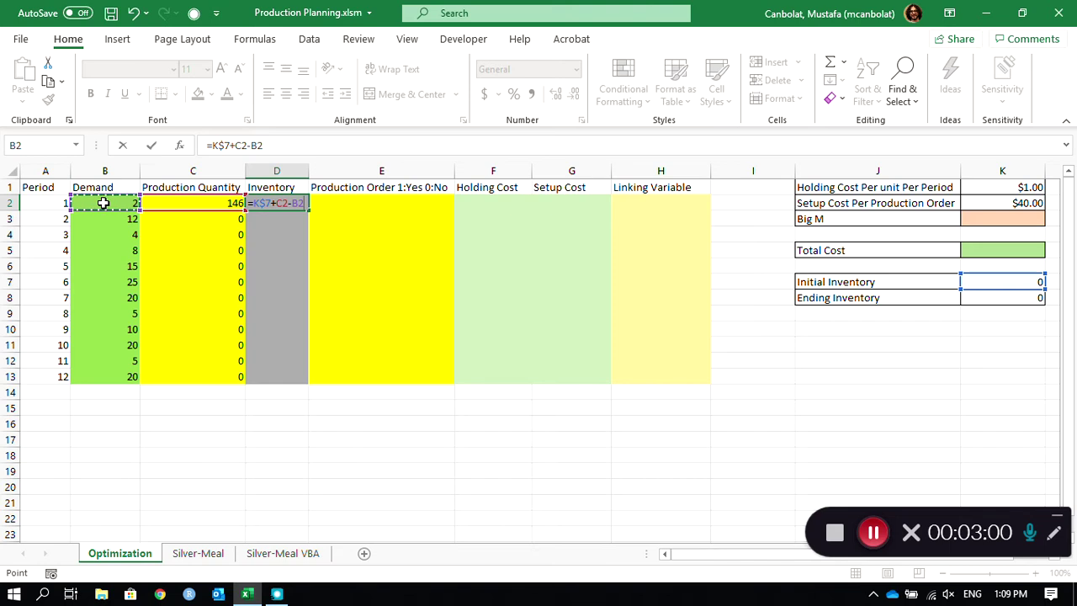
key("Return")
left_click(289, 202)
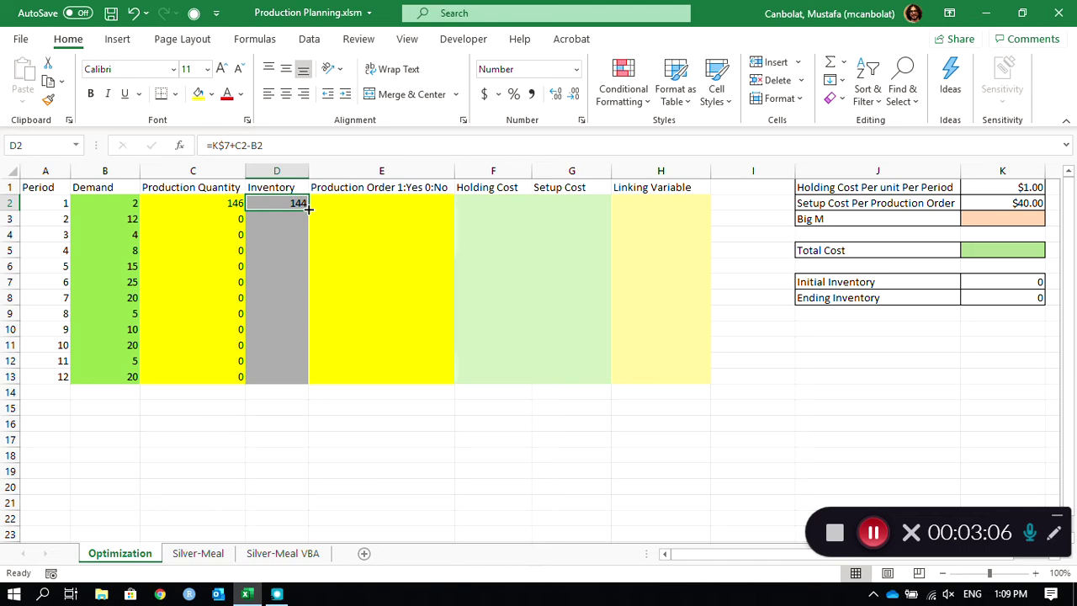
Calculate period 2's inventory in D3 from the previous period's inventory with the formula =D2+C3-B3
left_click(285, 219)
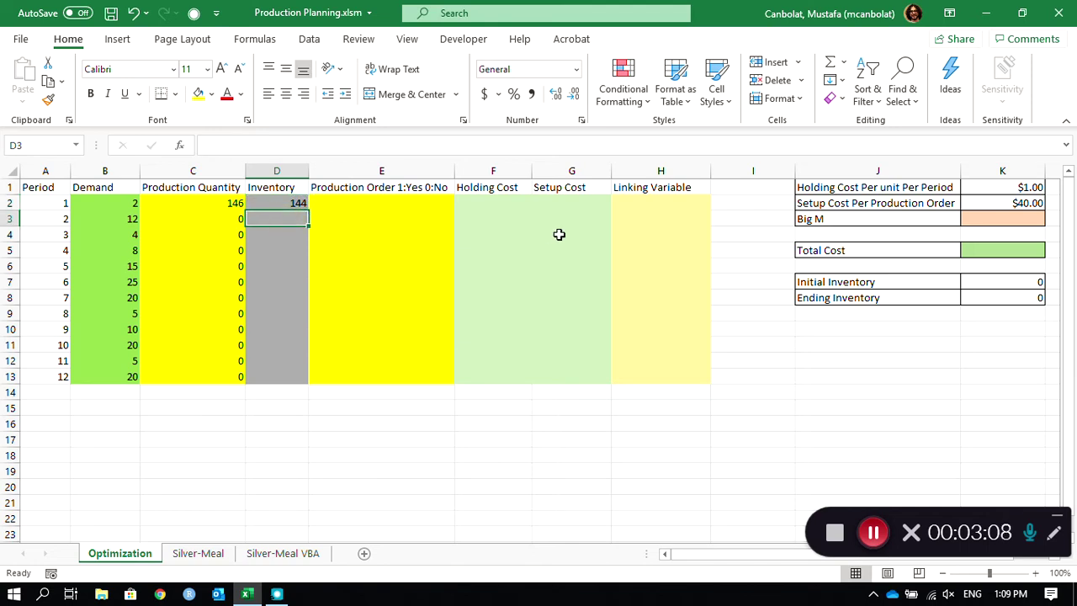
type("=")
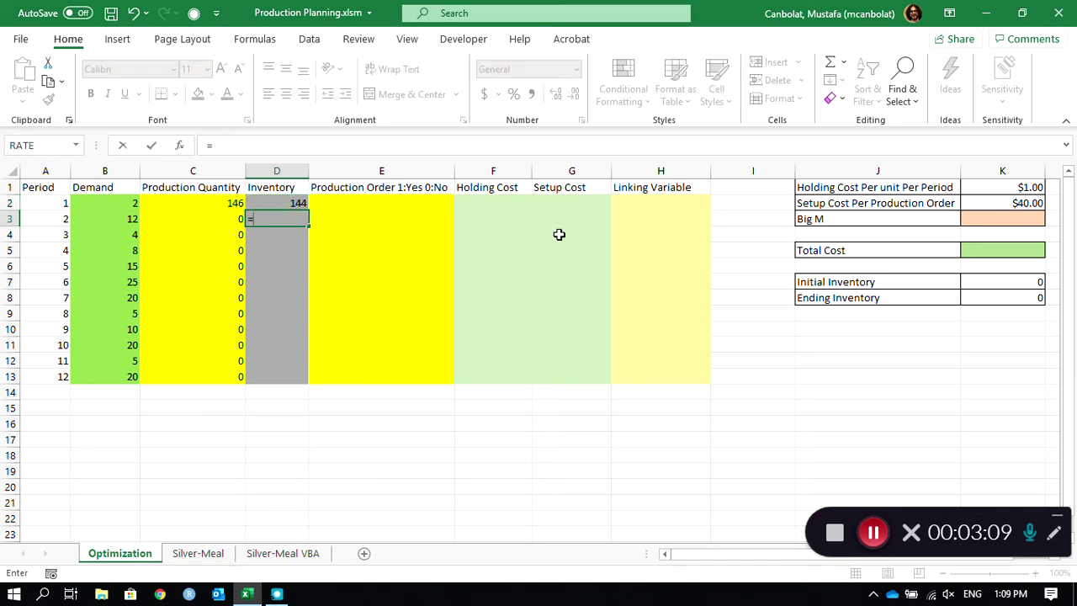
left_click(291, 202)
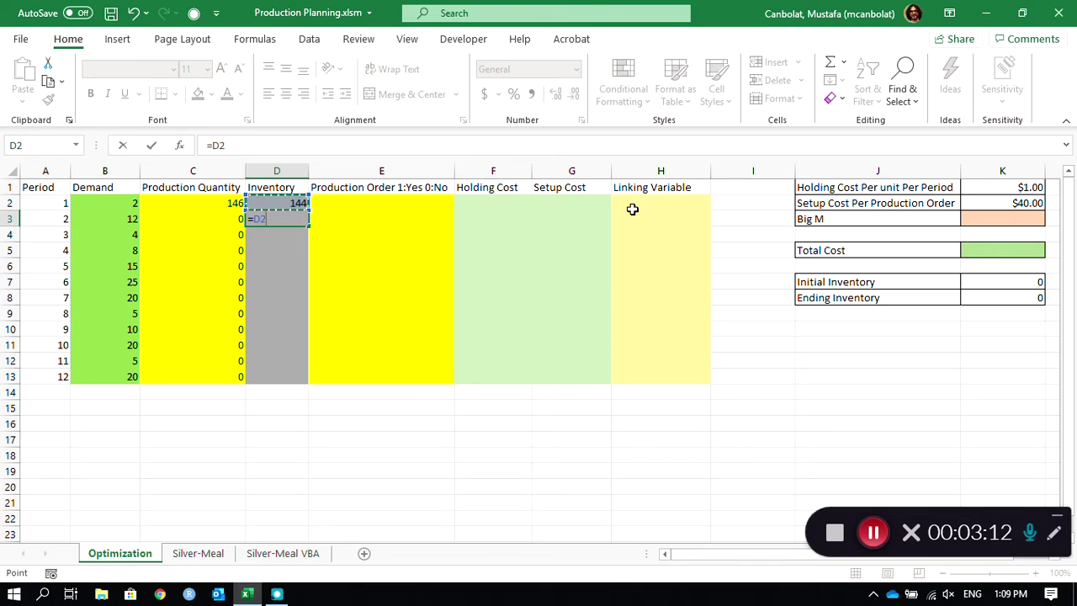
type("+")
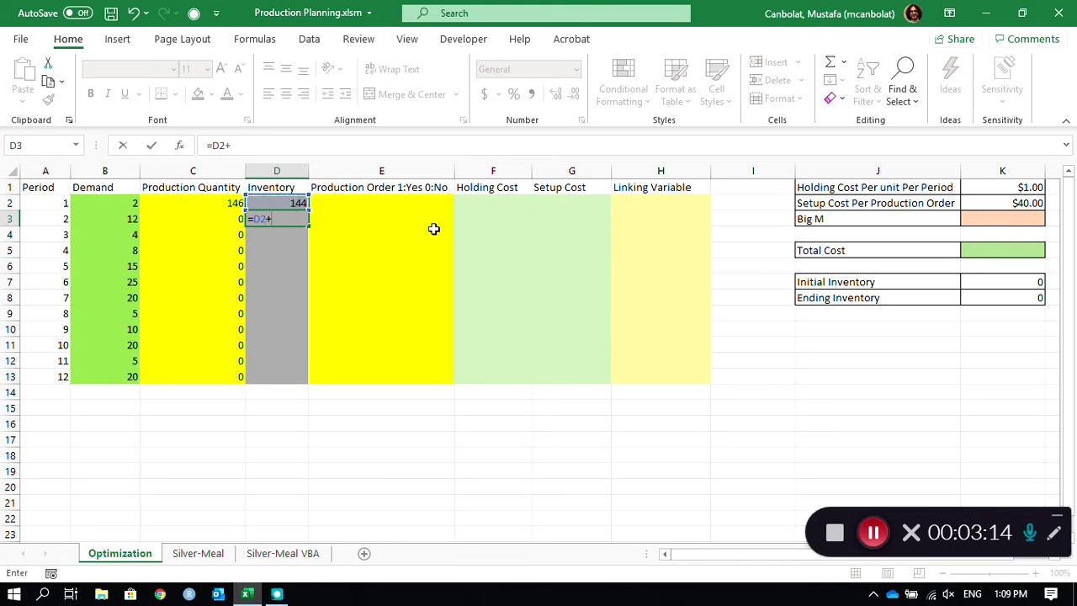
left_click(211, 218)
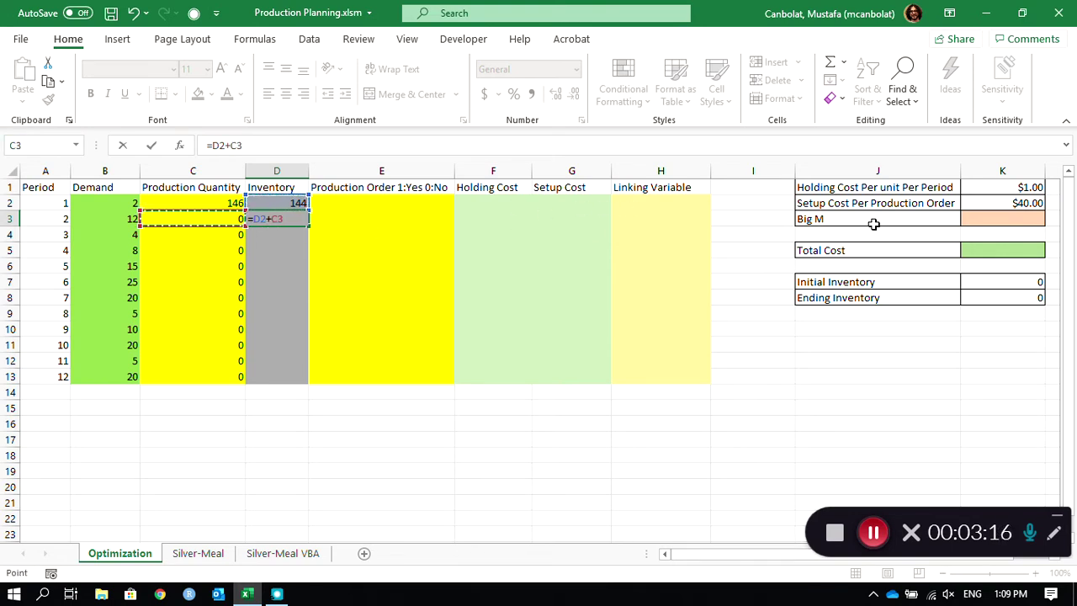
type("-")
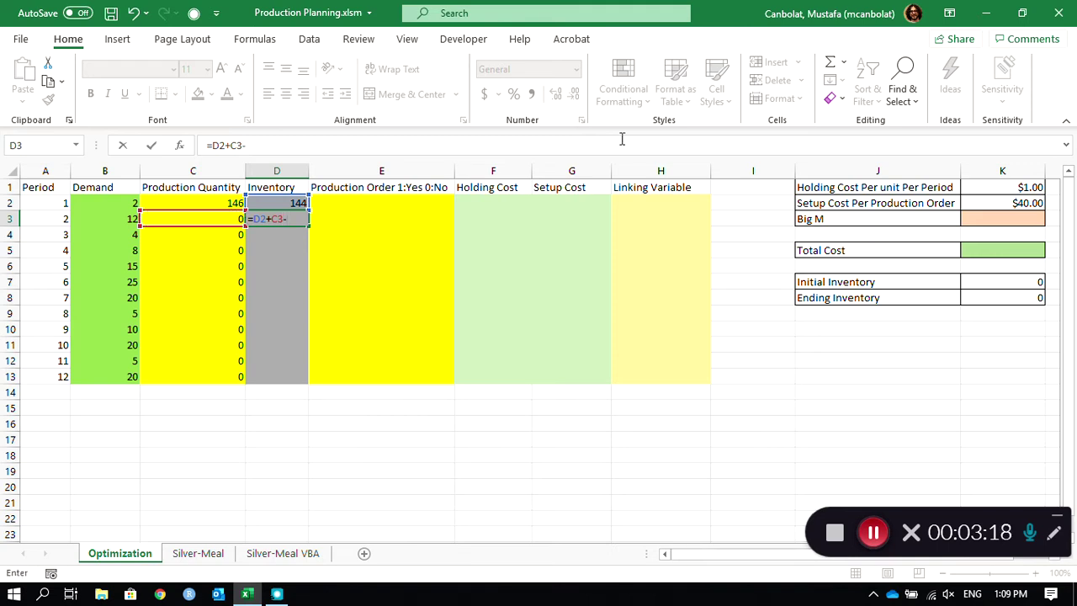
left_click(115, 218)
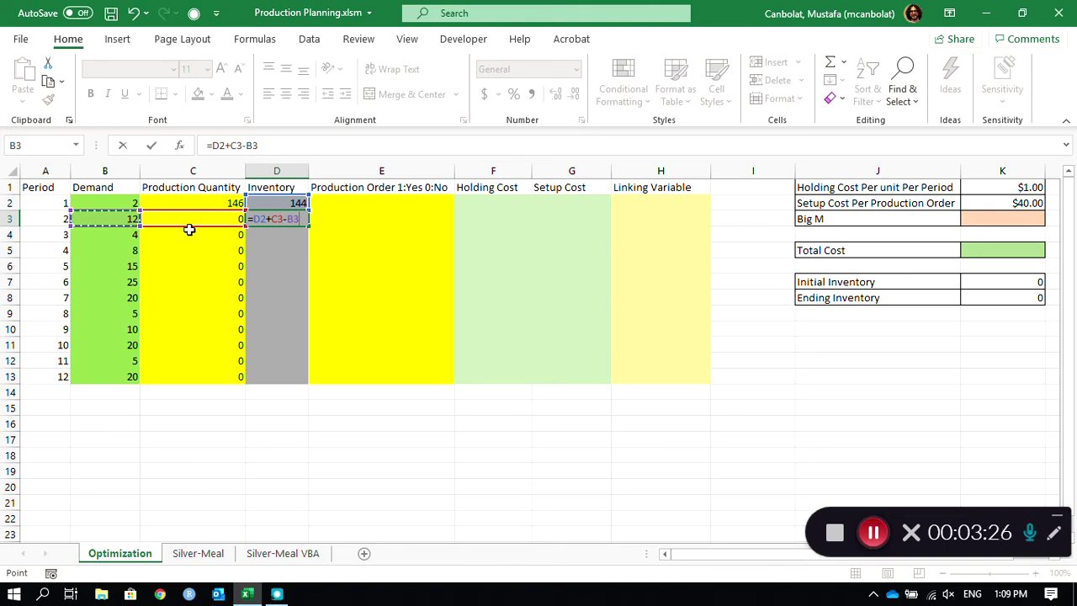
key("Return")
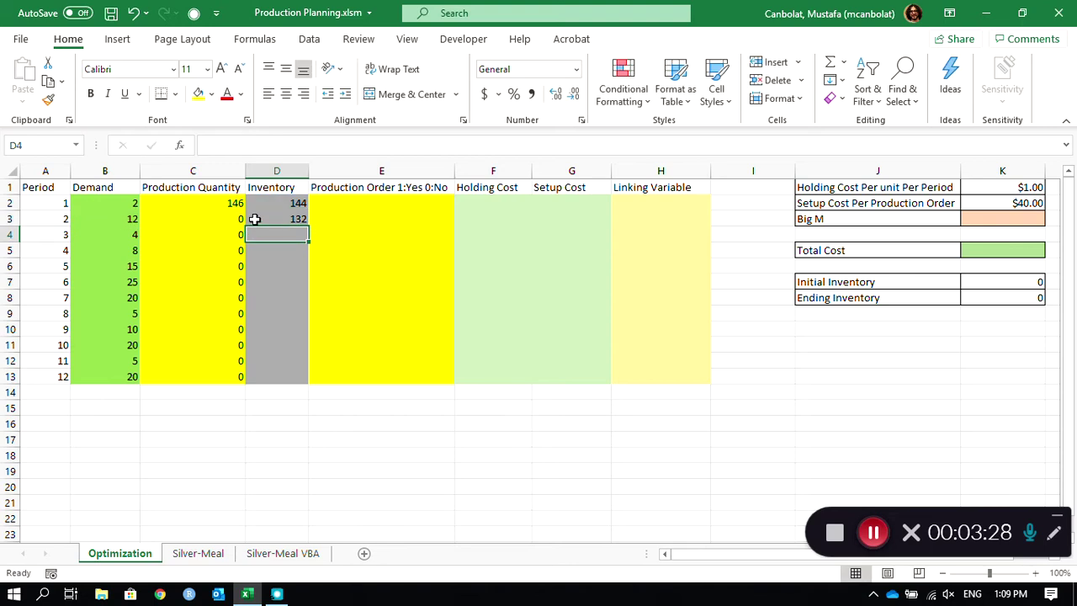
Copy the inventory formula from D3 down through D13 to cover the remaining periods
left_click(291, 219)
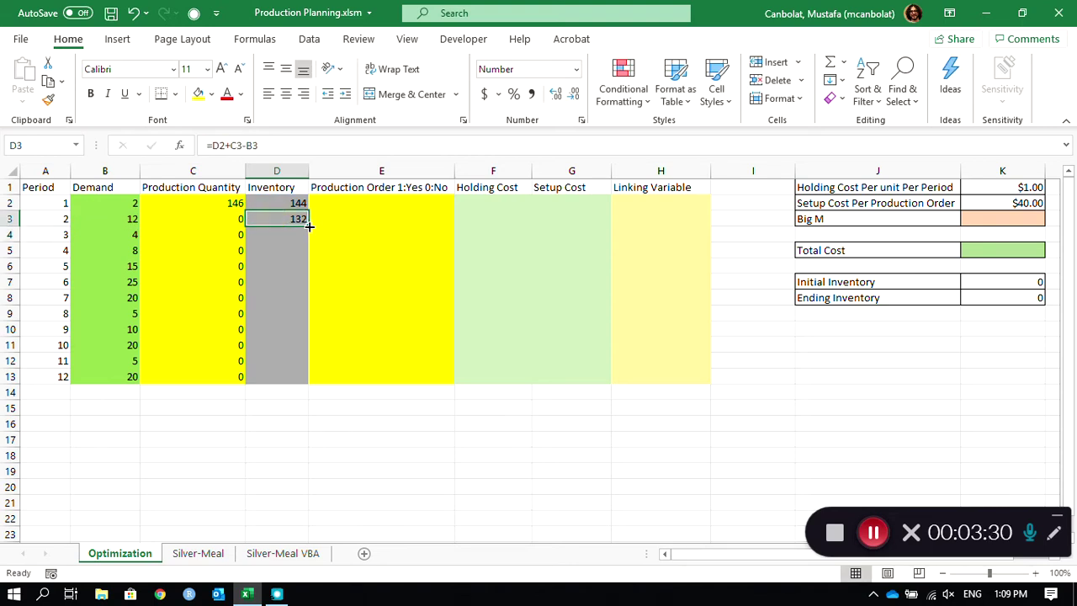
double_click(310, 226)
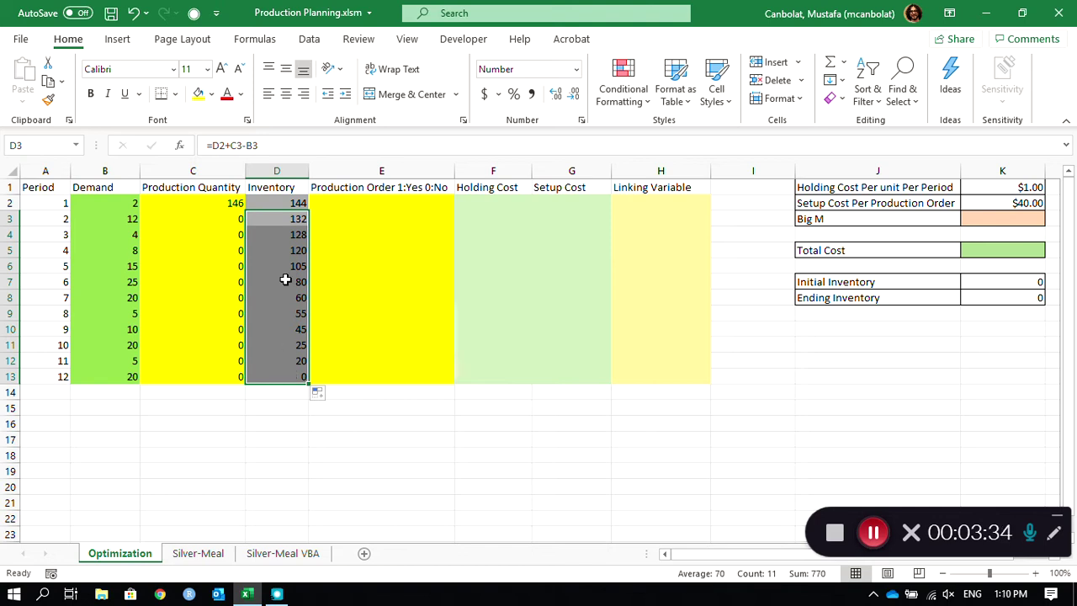
left_click(287, 202)
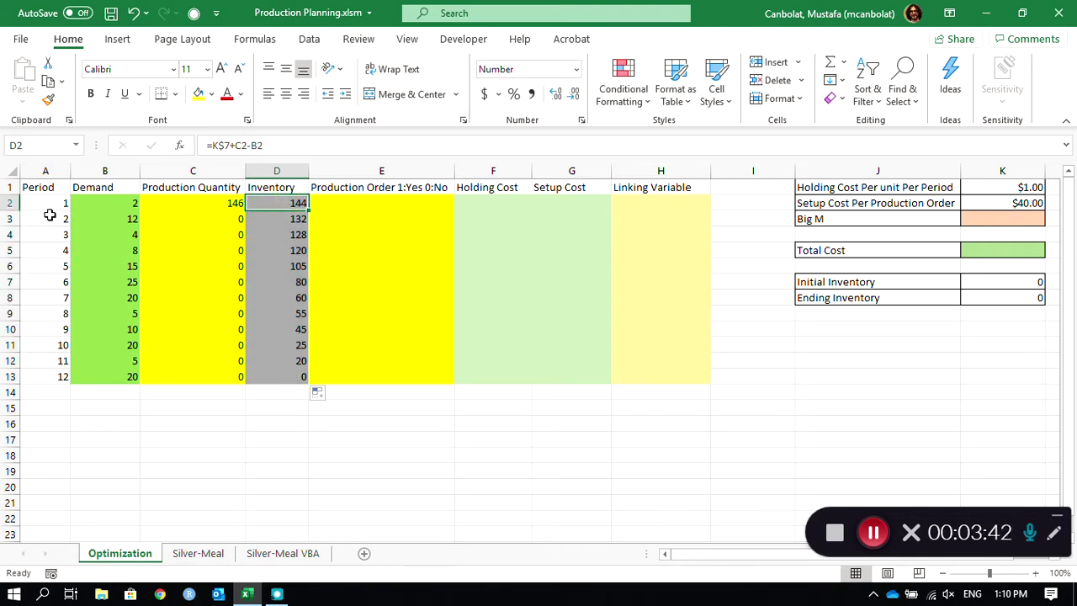
Enter production order 1 in E2 and 0 in E3, and copy the 0 down through E13
left_click(373, 202)
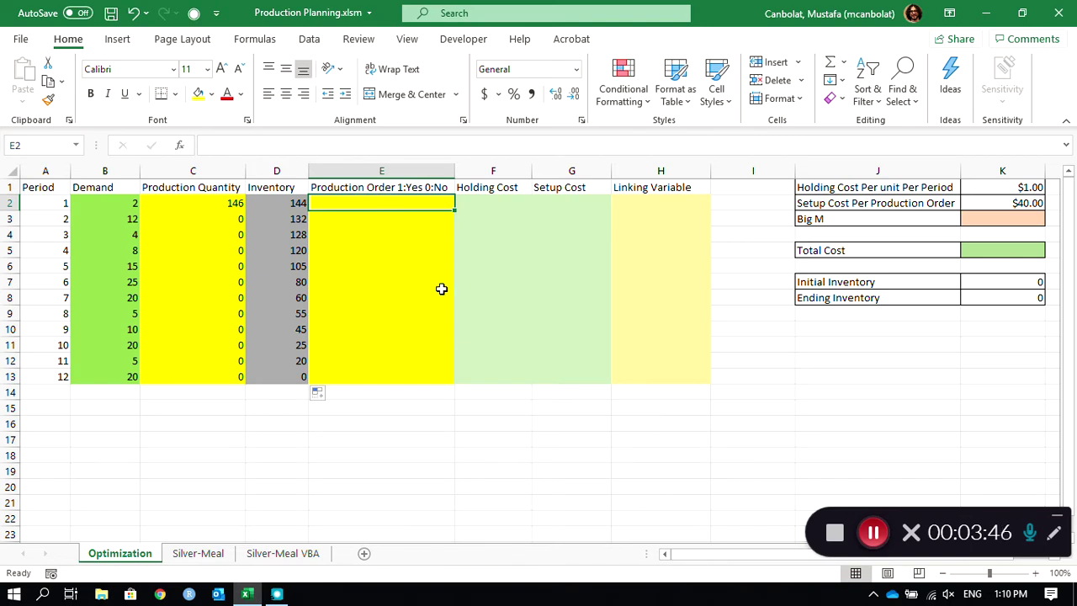
type("1")
key("Return")
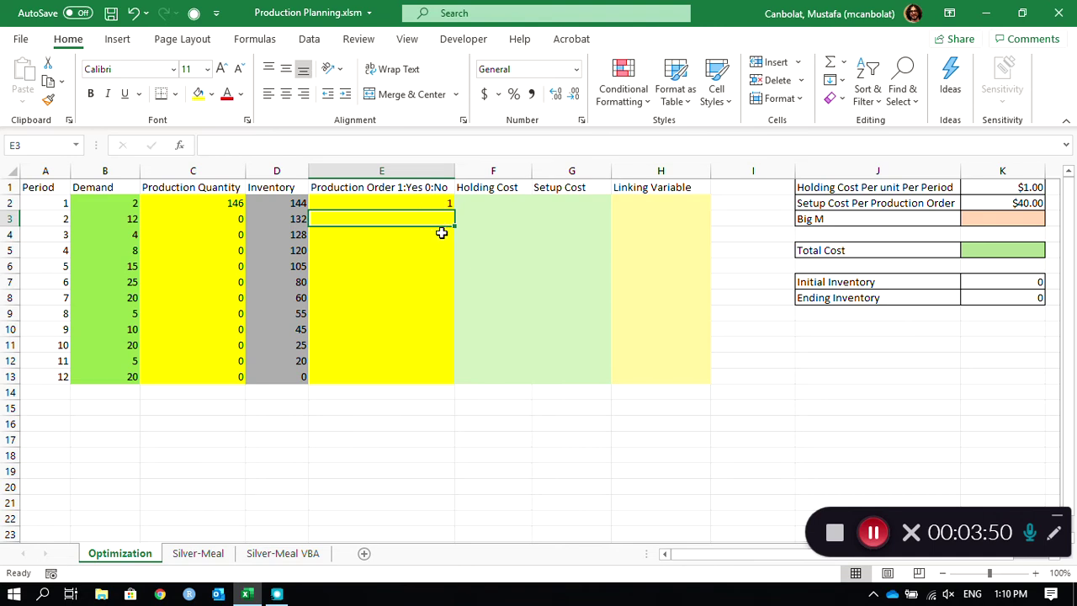
type("0")
key("Return")
left_click(442, 218)
left_click_drag(454, 224, 457, 383)
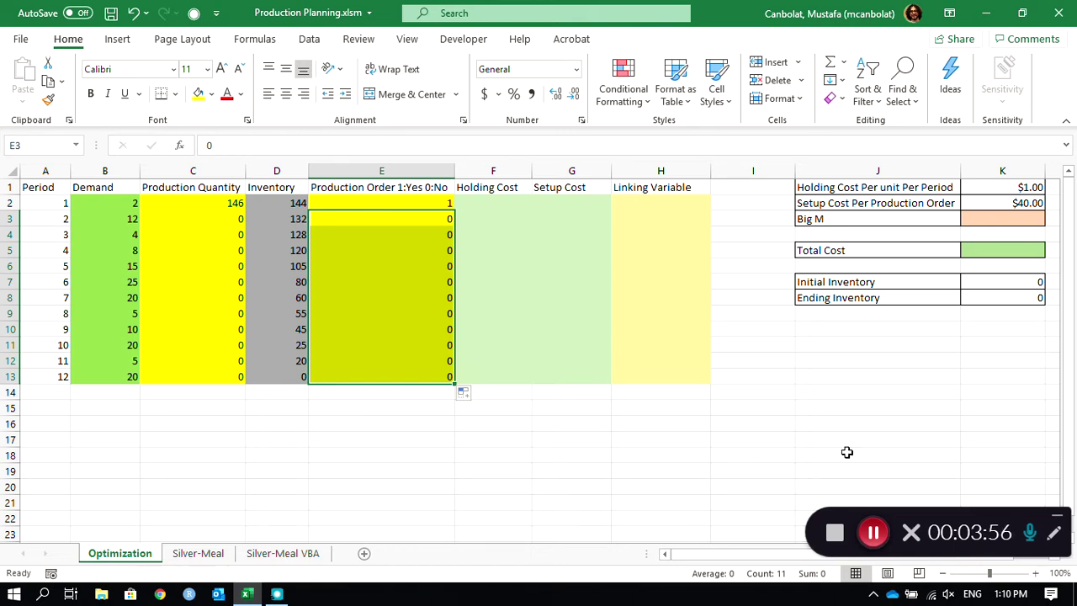
Calculate the holding cost in F2 from inventory and unit holding cost with =D2*K$1, and copy it down through F13
left_click(497, 203)
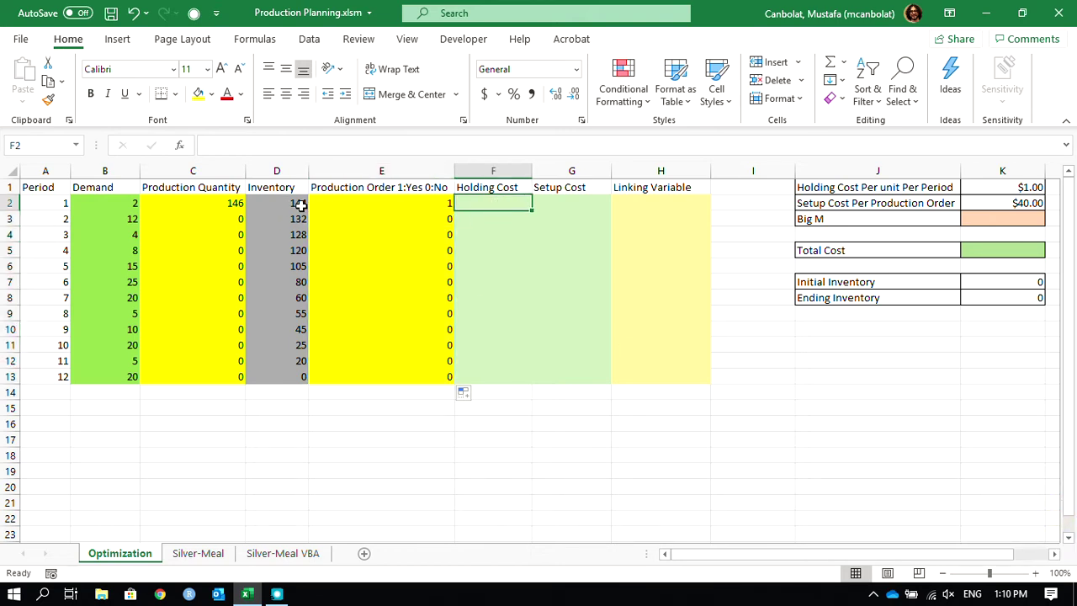
left_click(273, 205)
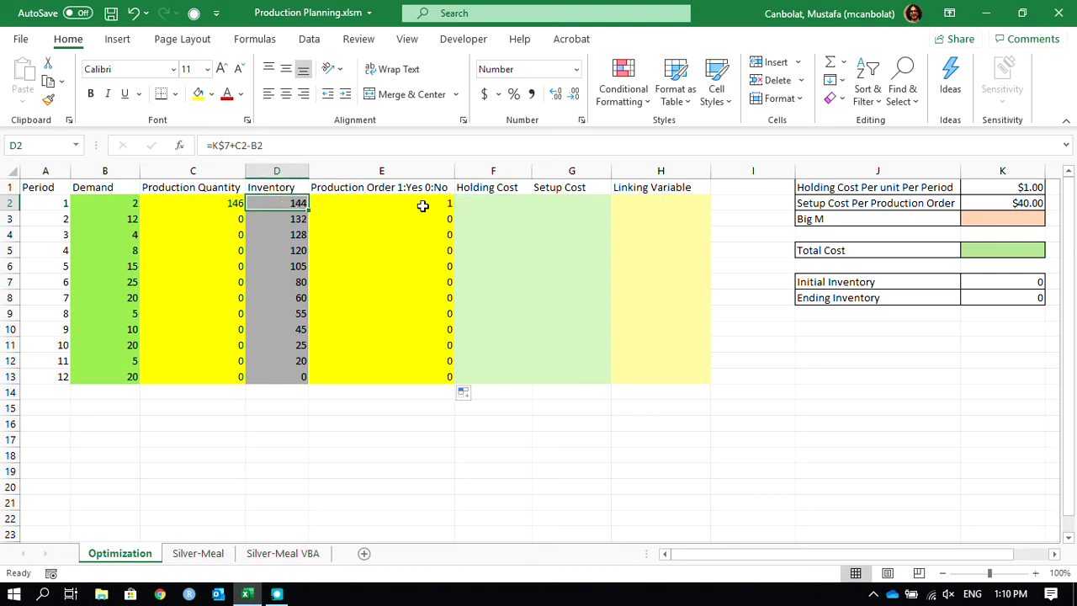
left_click(503, 204)
type("=")
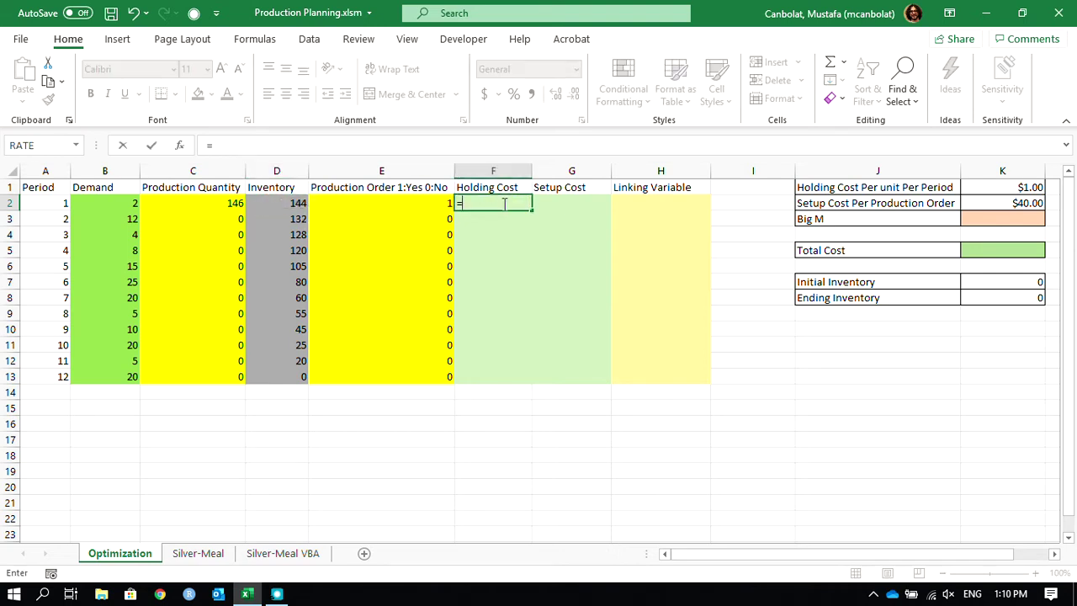
left_click(292, 204)
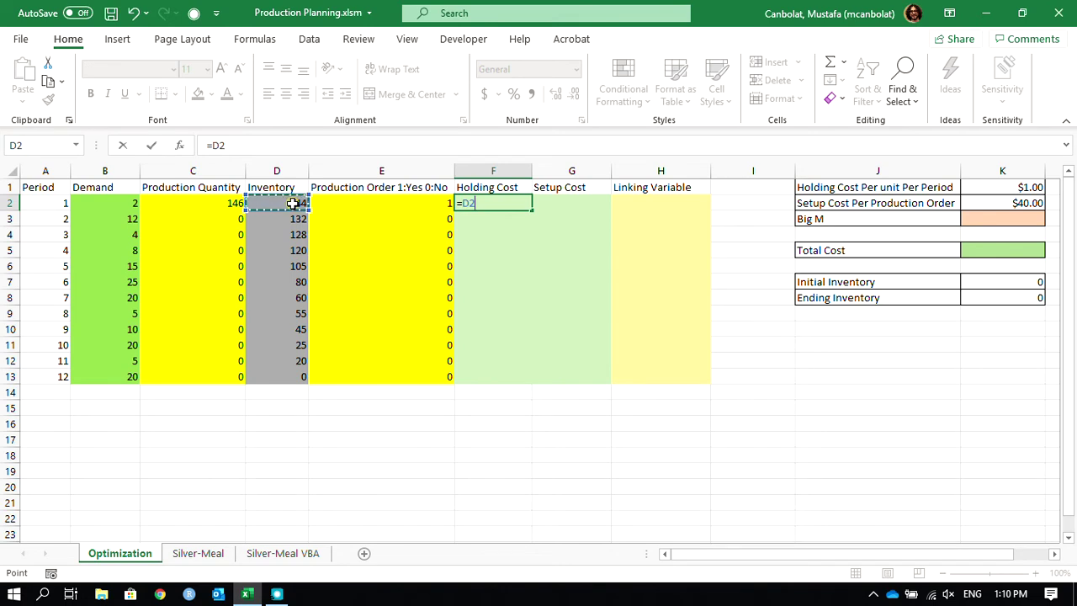
type("*")
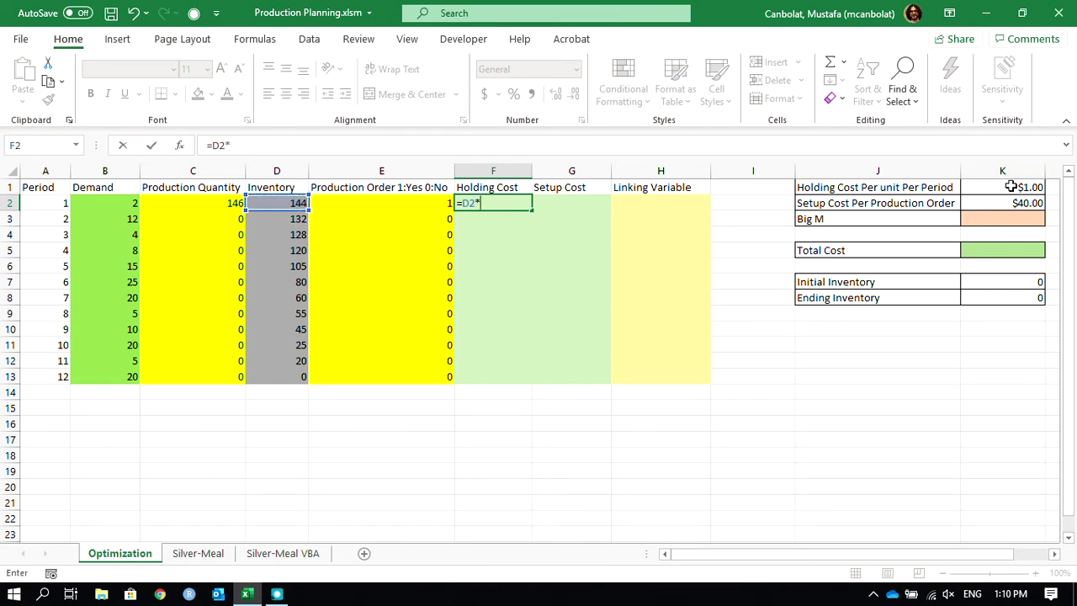
left_click(1012, 188)
key("F4")
key("F4")
key("ctrl+Return")
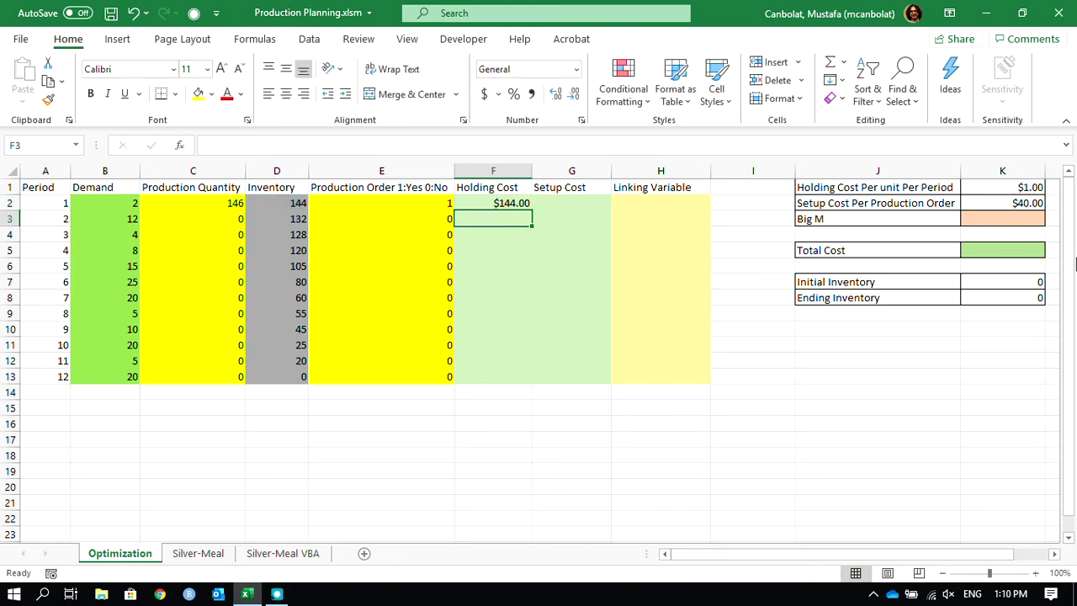
double_click(527, 205)
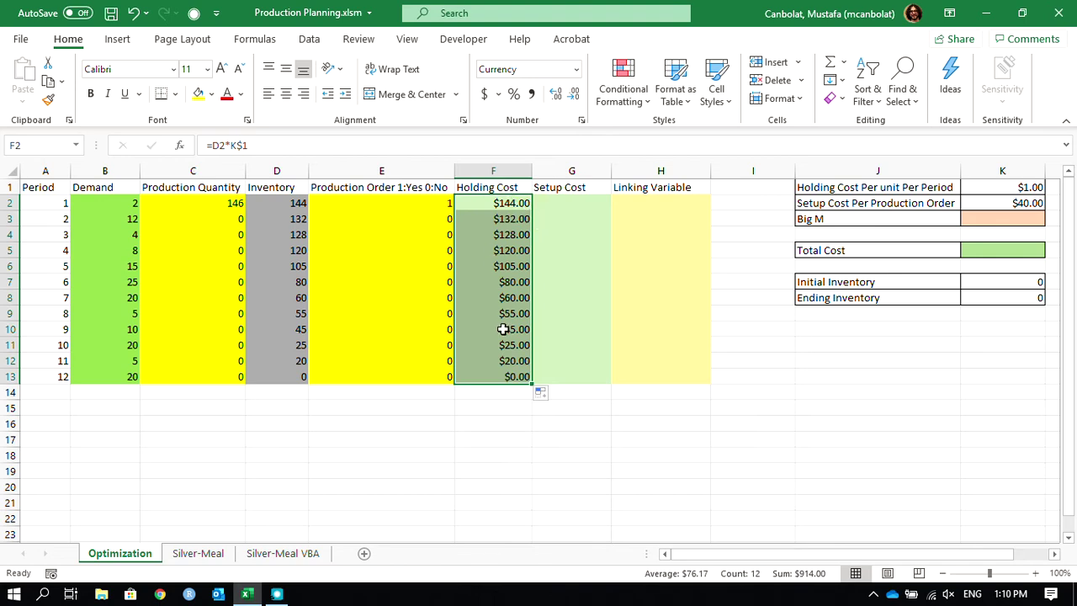
Calculate the setup cost in G2 from the production order and cost per order with =E2*K$2, and copy it down through G13
left_click(579, 202)
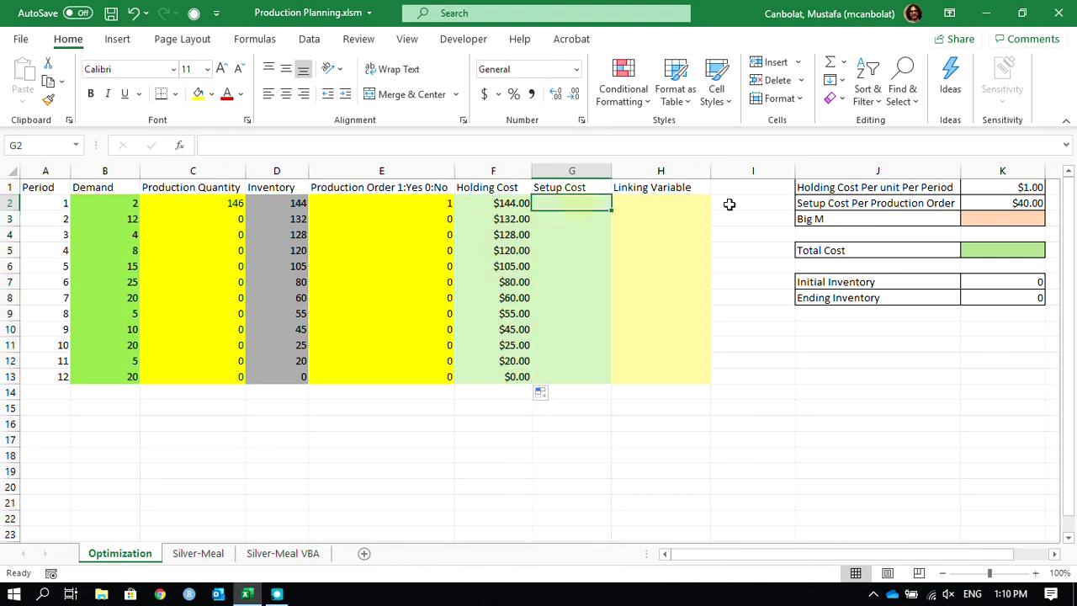
type("=")
left_click(428, 202)
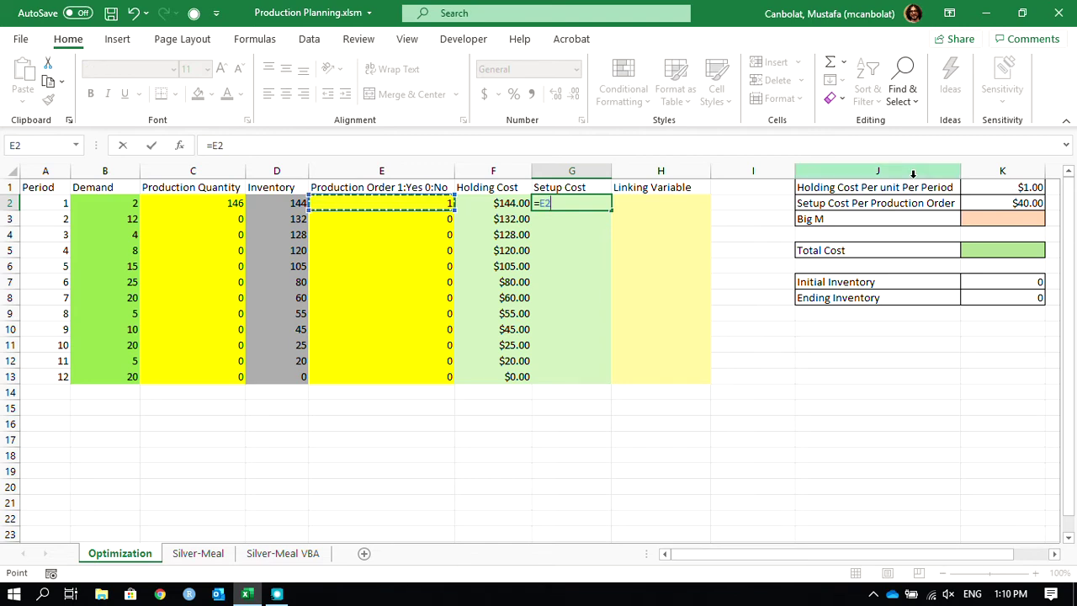
type("*")
left_click(1016, 206)
key("F4")
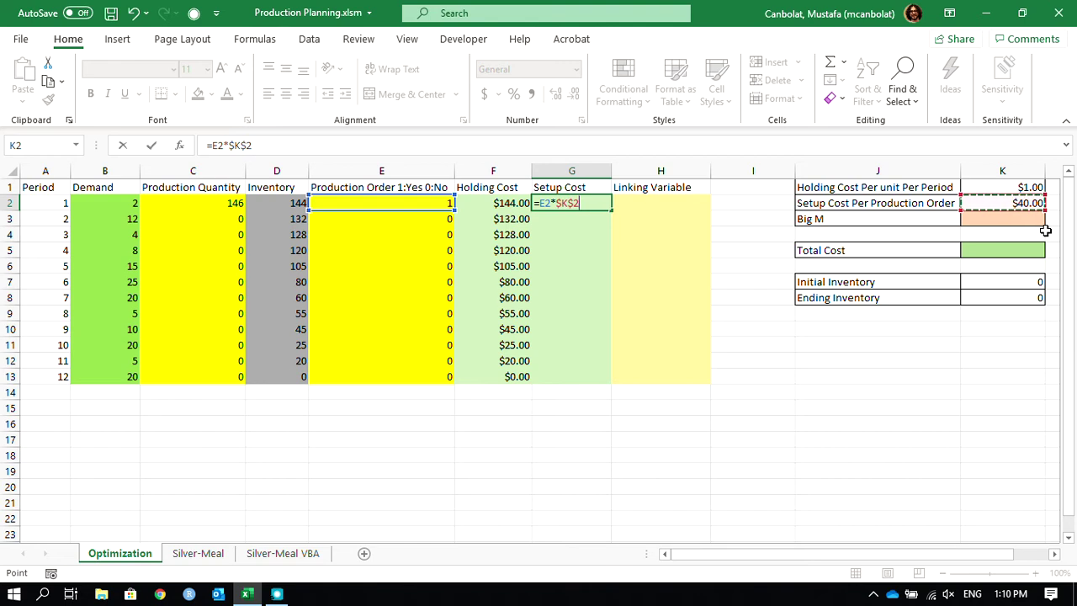
key("Return")
left_click(589, 202)
double_click(612, 211)
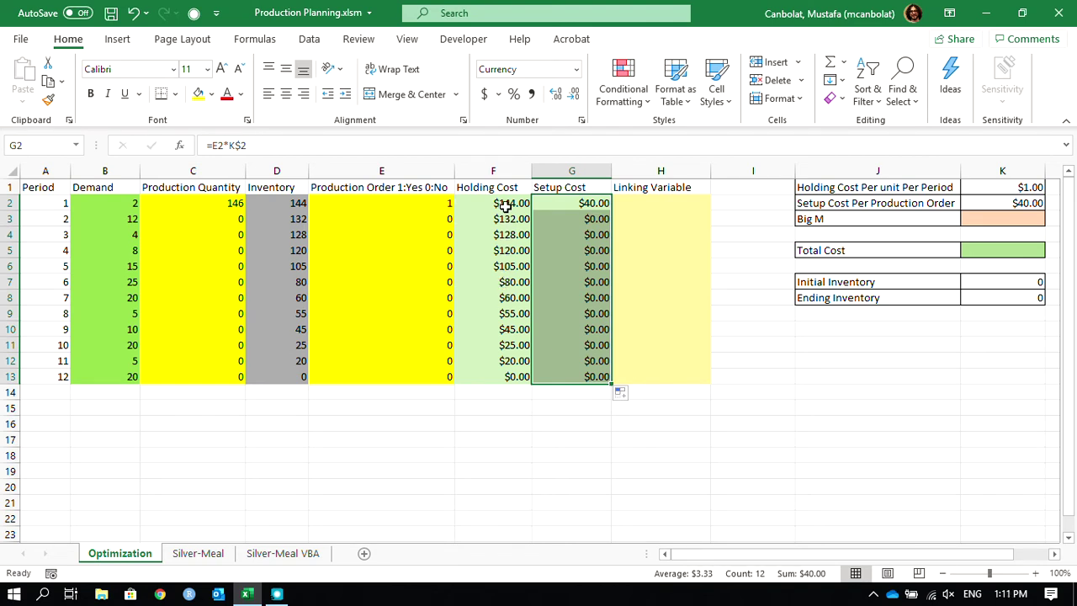
Calculate the total cost in K5 as the sum of all holding and setup costs with =SUM(F2:G13)
left_click(997, 250)
type("=")
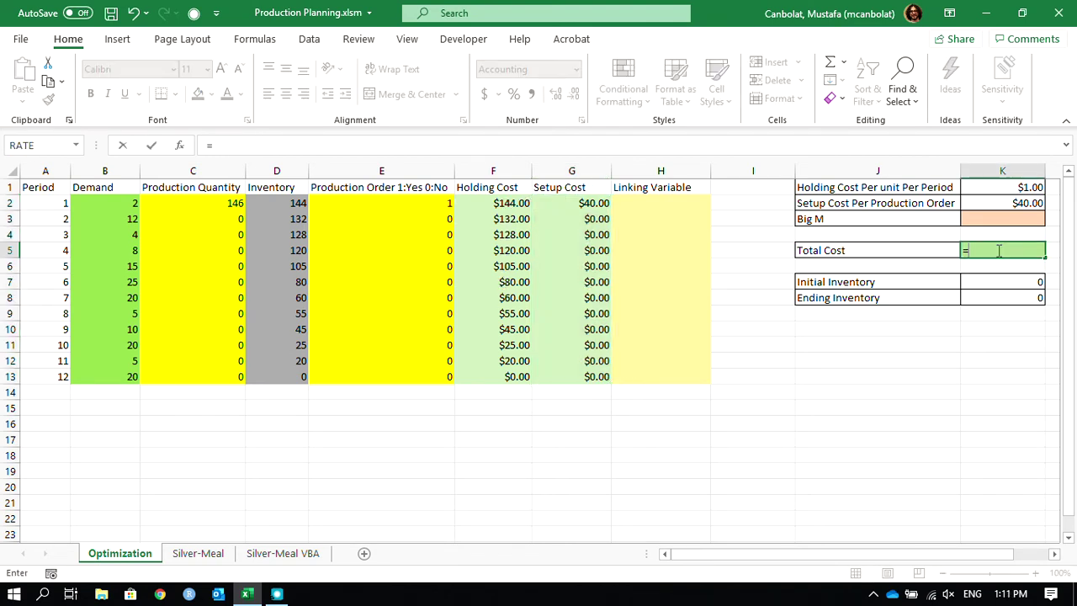
type("sum(")
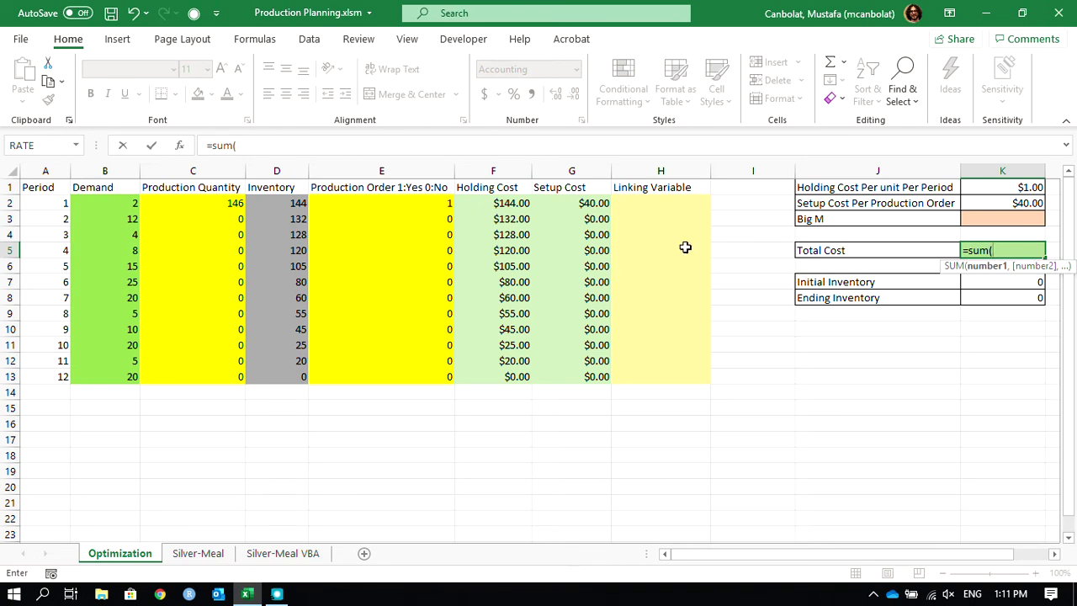
left_click_drag(523, 197, 591, 379)
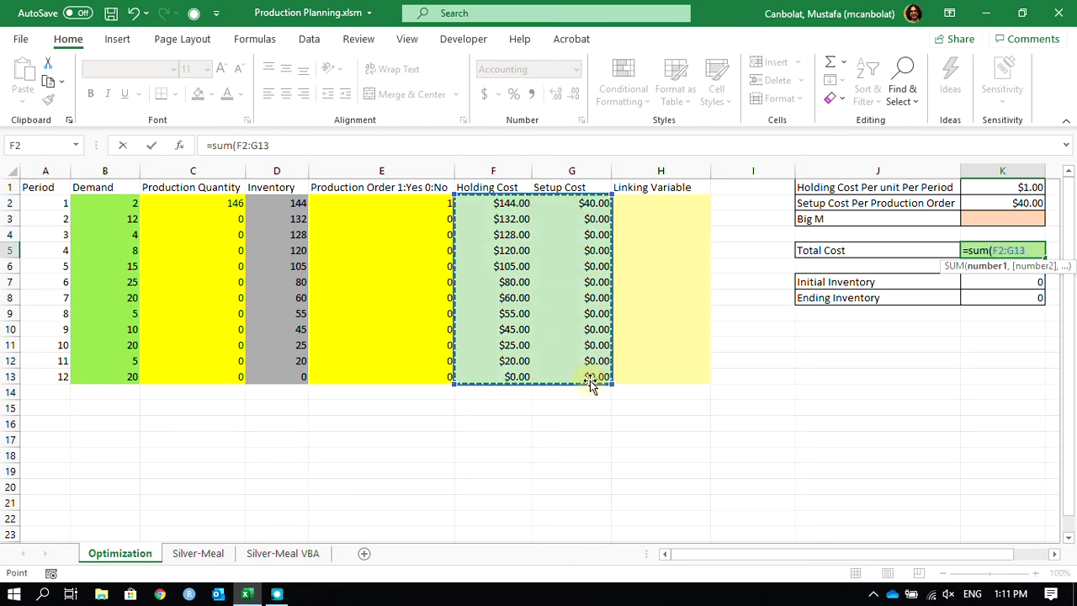
key("Return")
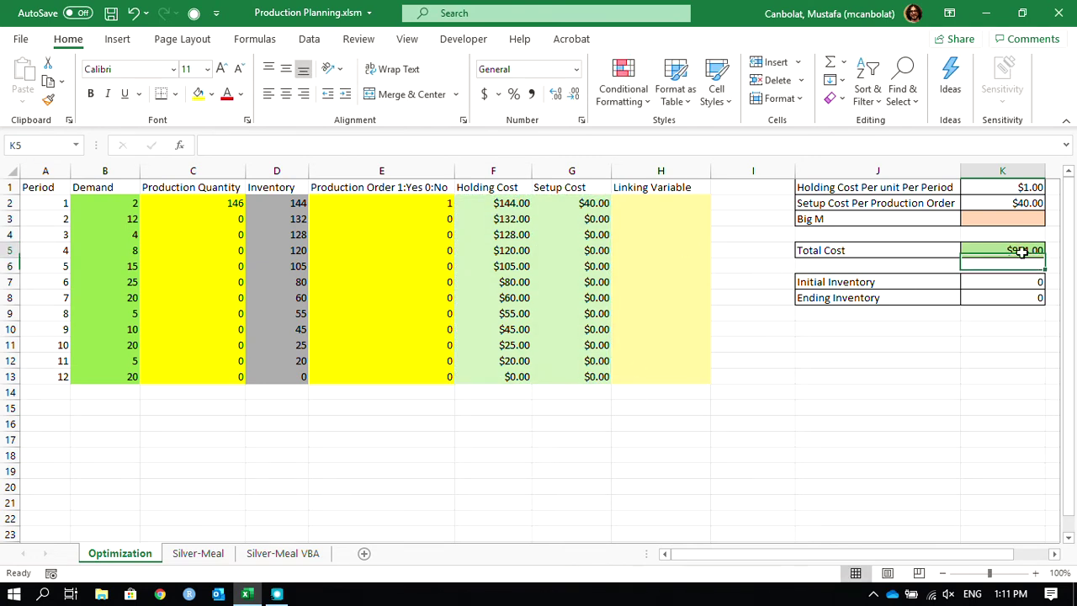
left_click(1022, 250)
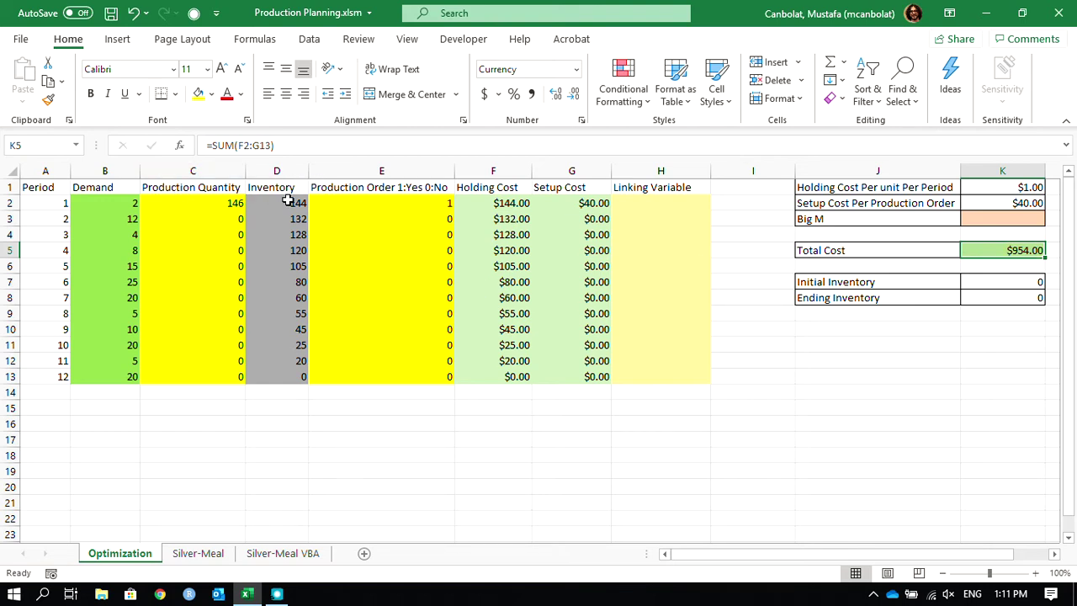
Insert a Clustered Column - Line combo chart of production quantity and inventory from C1:D13 and place it below the table
left_click_drag(172, 187, 277, 376)
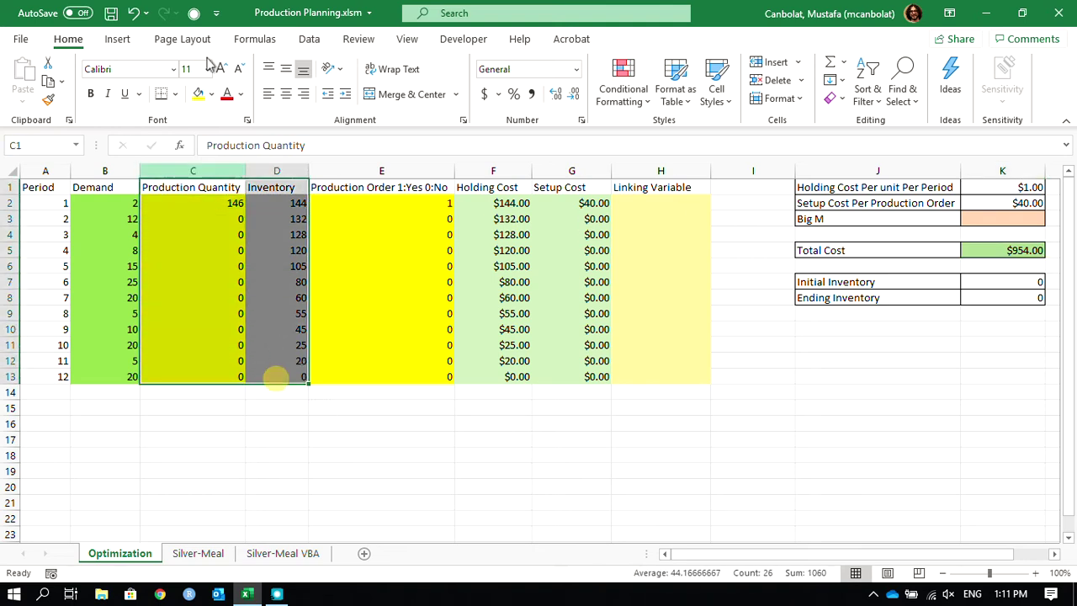
left_click(123, 41)
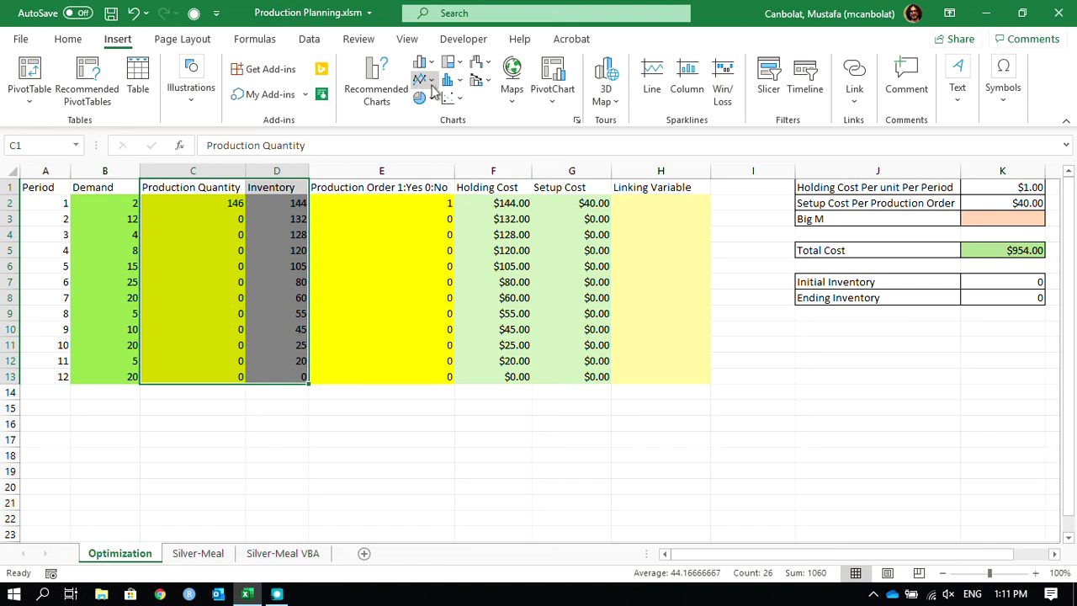
left_click(478, 80)
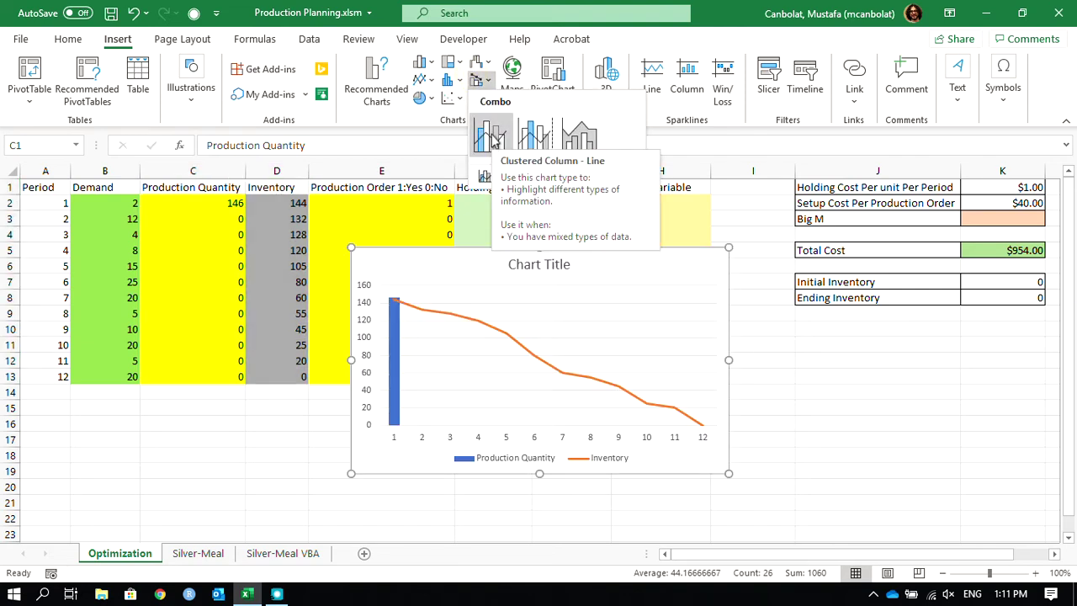
left_click(490, 135)
left_click_drag(521, 297, 524, 420)
scroll(603, 406, "down", 3)
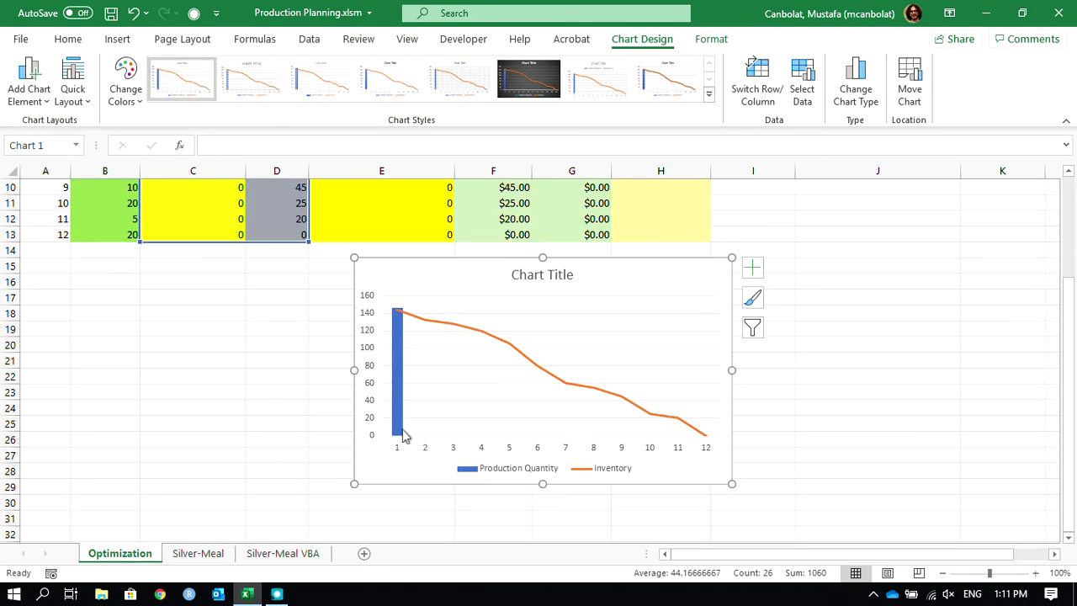
mouse_move(399, 324)
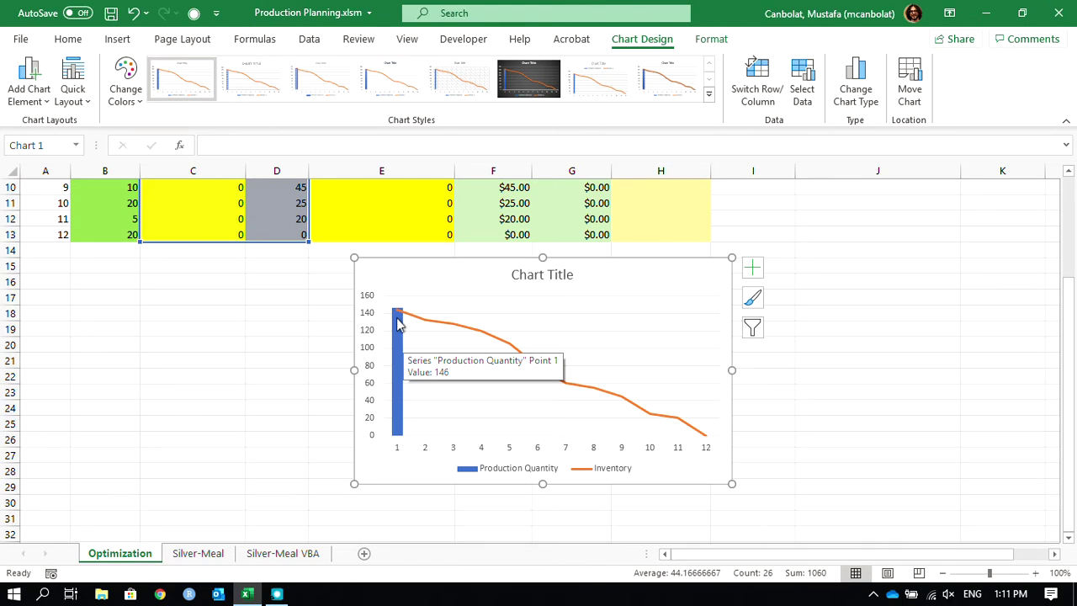
scroll(399, 324, "up", 3)
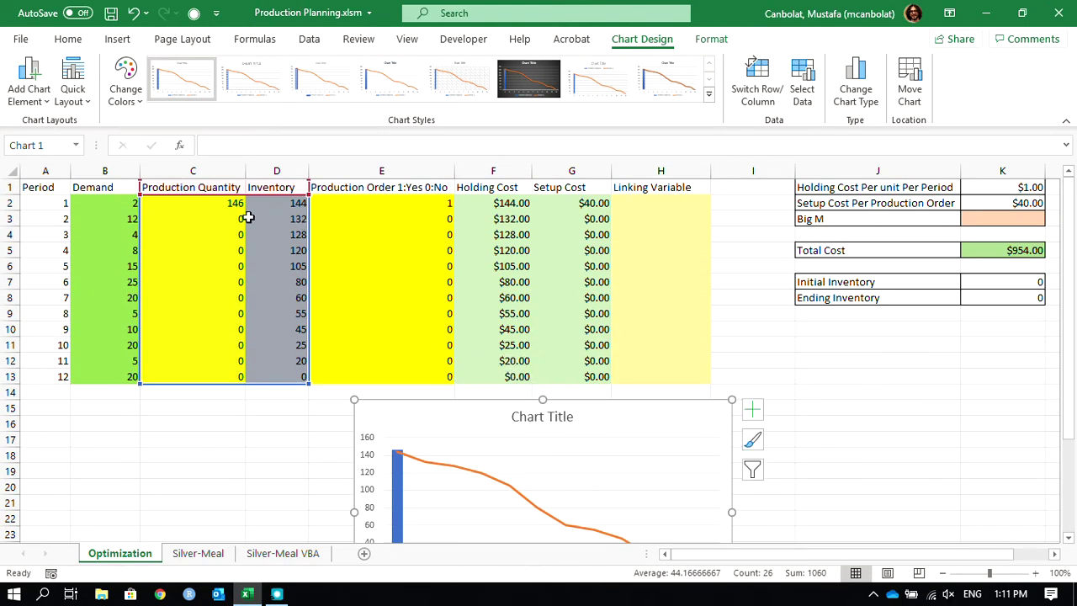
scroll(373, 365, "down", 3)
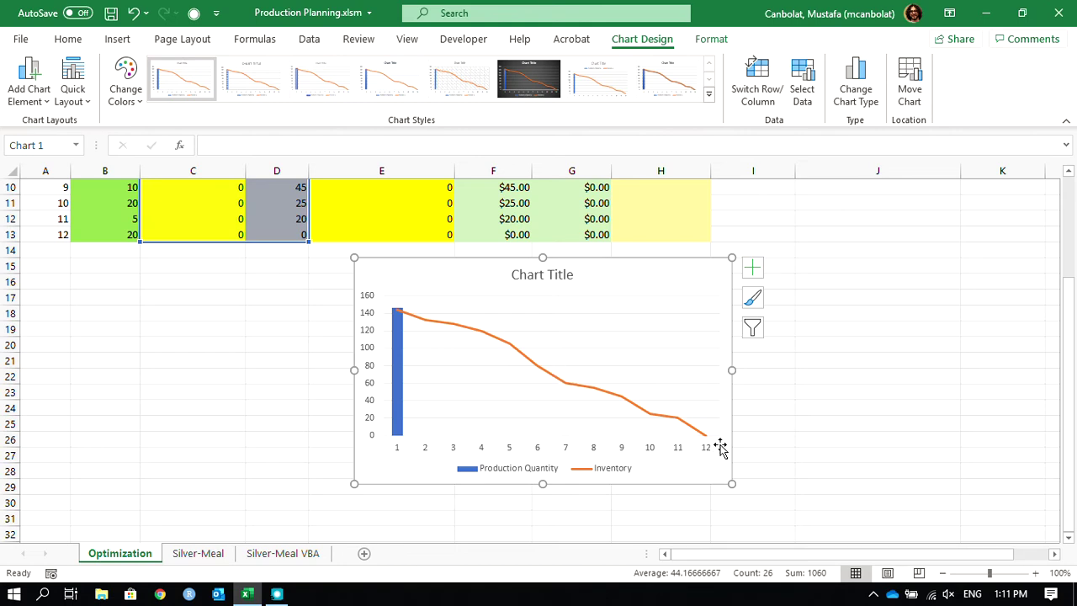
scroll(555, 328, "up", 3)
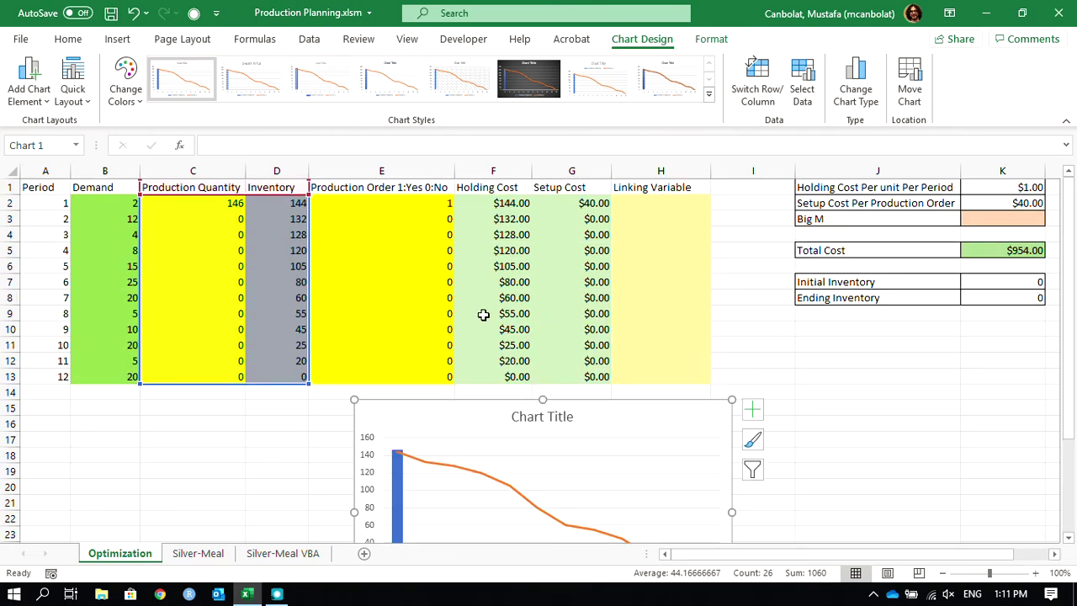
Copy the demand values B2:B13 and paste them as values only into the production quantities starting at C2
left_click(211, 204)
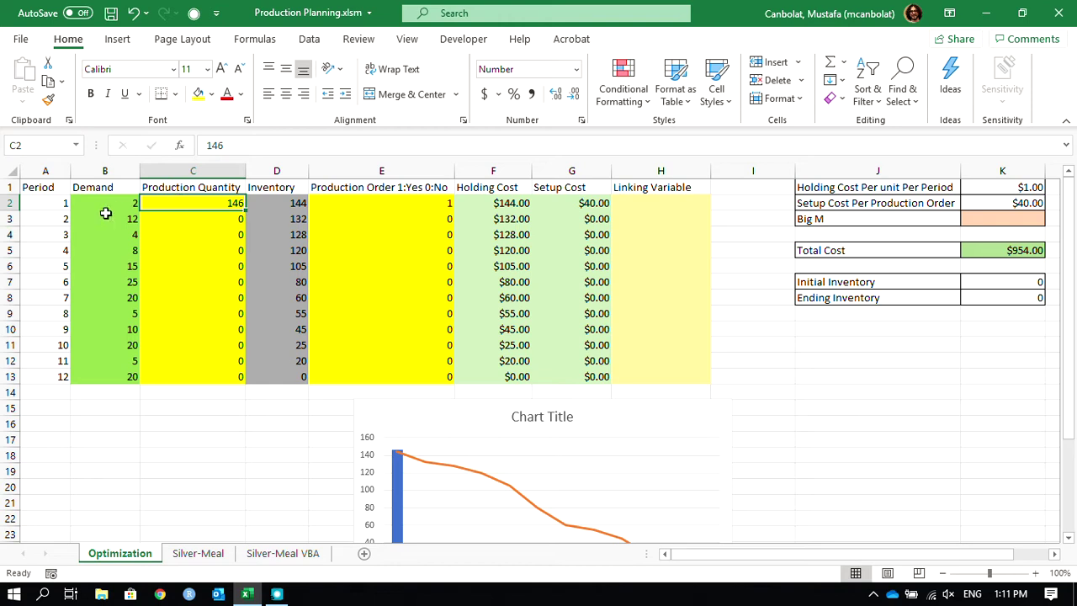
left_click_drag(122, 203, 132, 370)
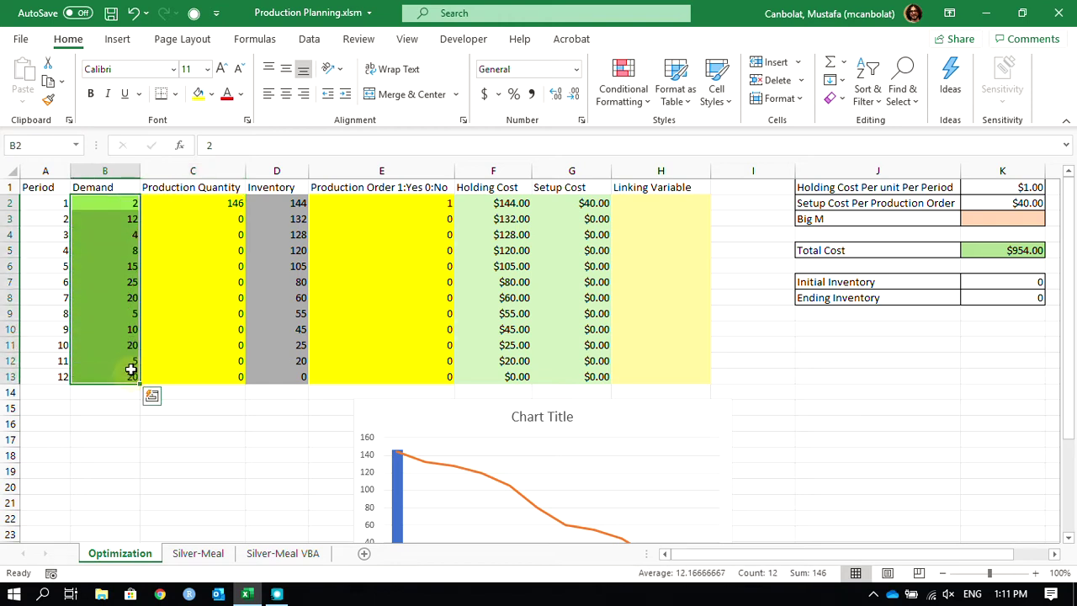
key("ctrl+c")
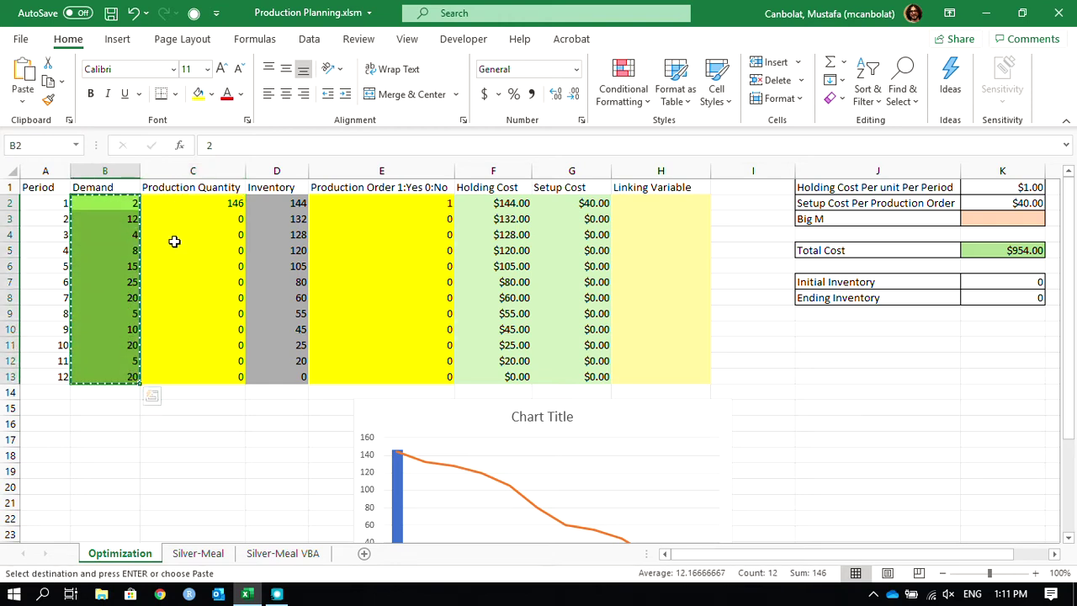
left_click(189, 205)
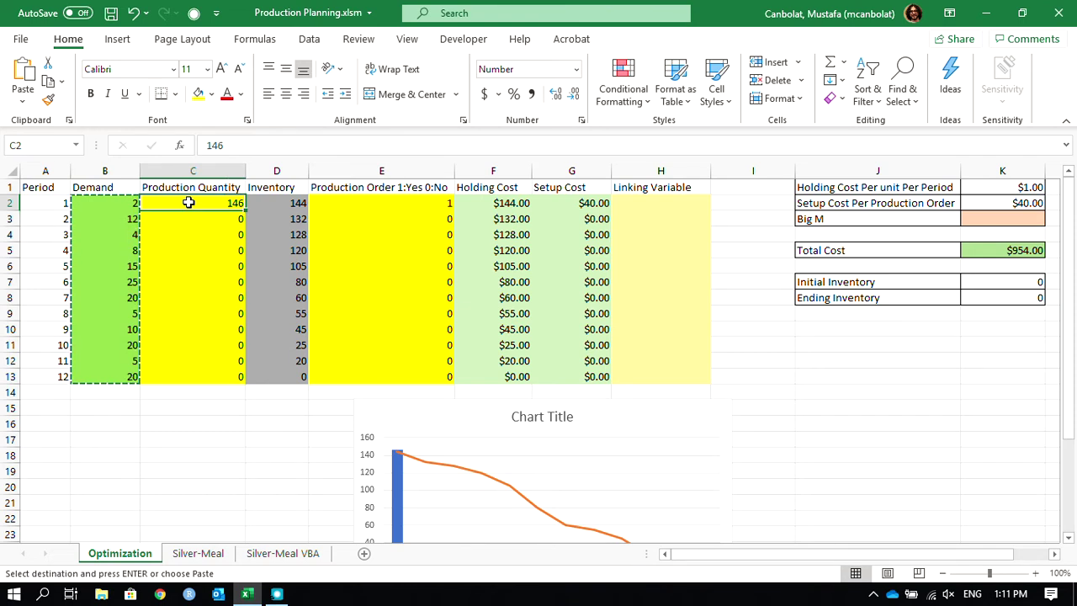
right_click(188, 203)
left_click(243, 213)
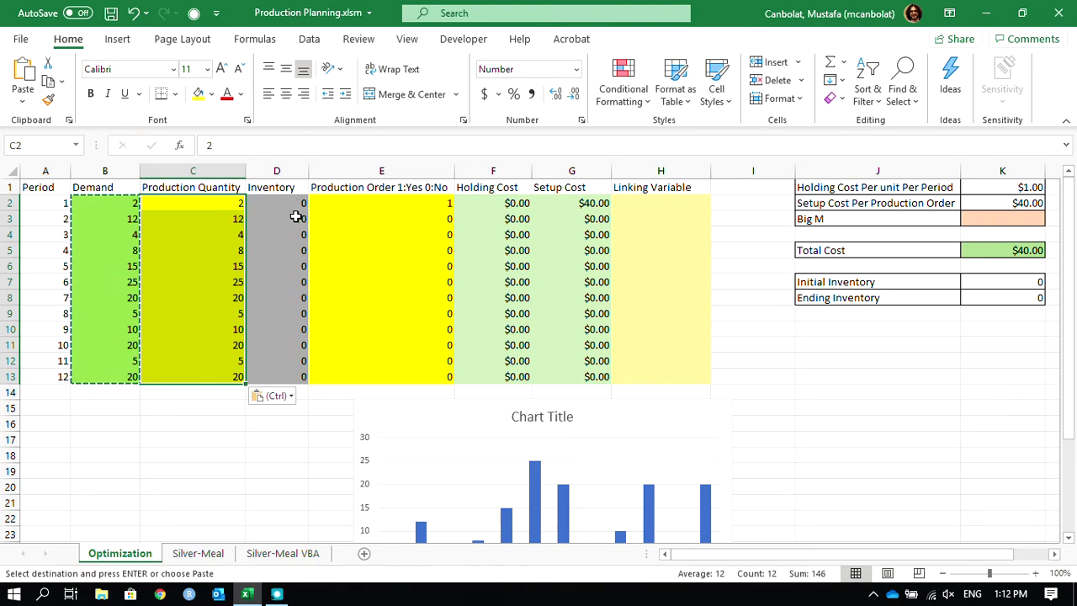
Copy the production order value 1 from E2 down through E13 and check the updated chart
left_click(408, 202)
left_click_drag(458, 209, 461, 385)
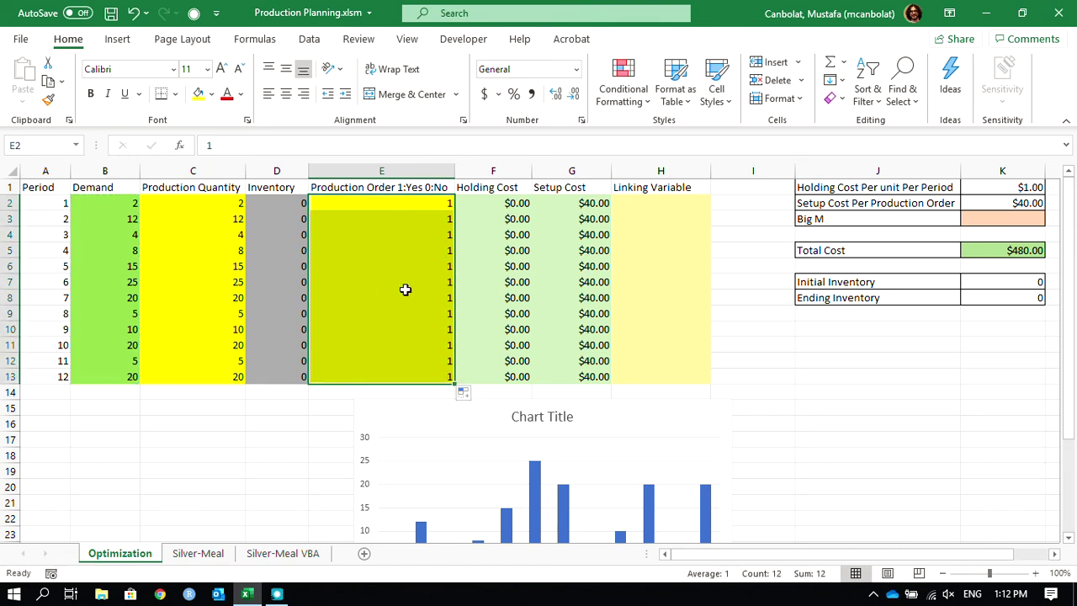
scroll(405, 289, "down", 3)
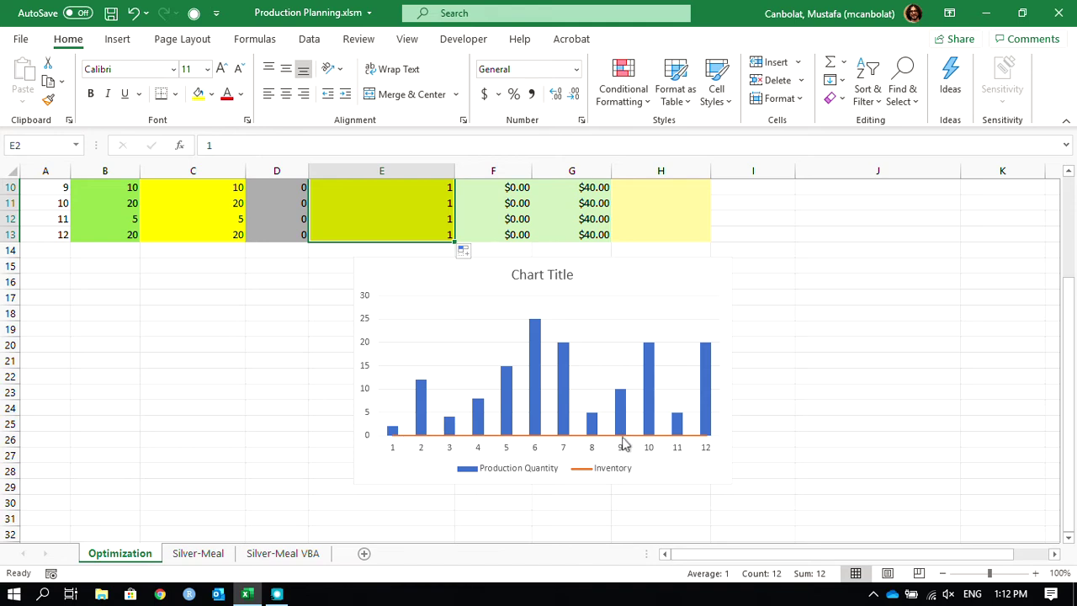
scroll(649, 444, "up", 3)
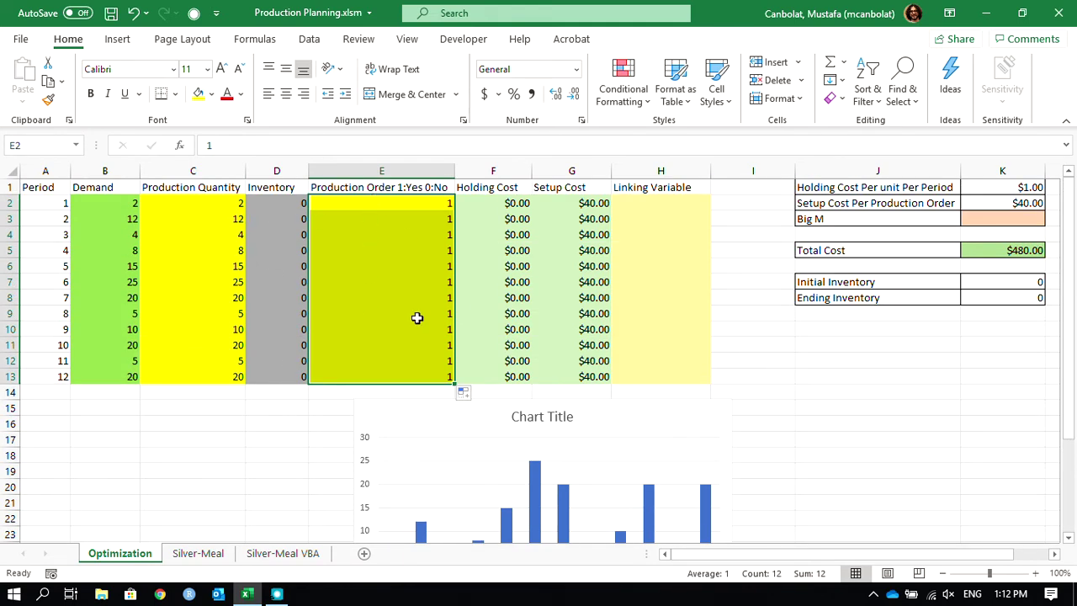
Review the production order values, the setup cost per production order and the production quantity and inventory chart
scroll(308, 241, "down", 1)
scroll(367, 255, "up", 1)
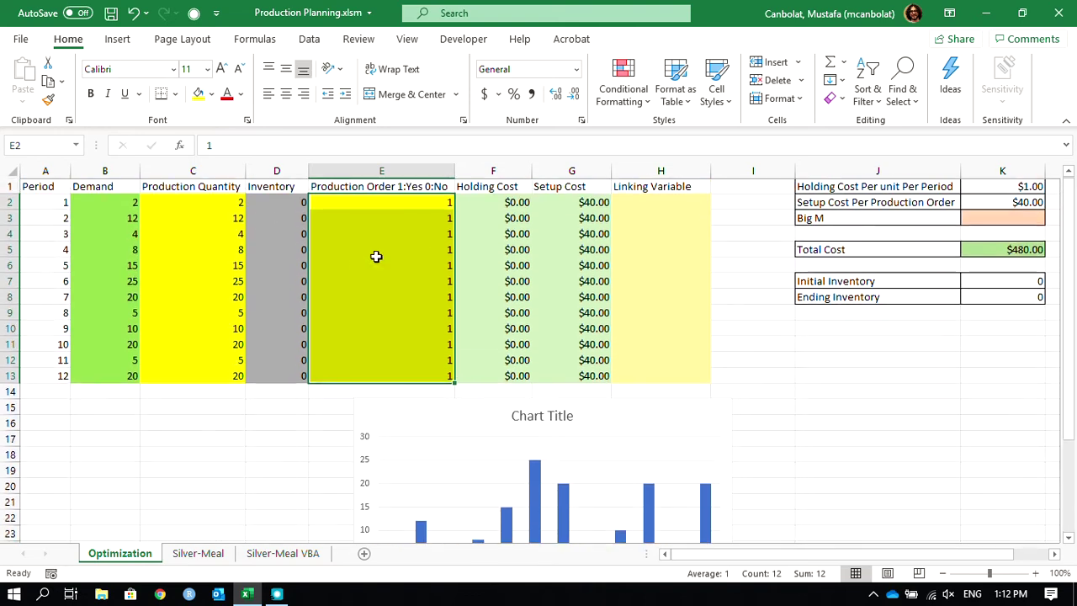
left_click(1016, 204)
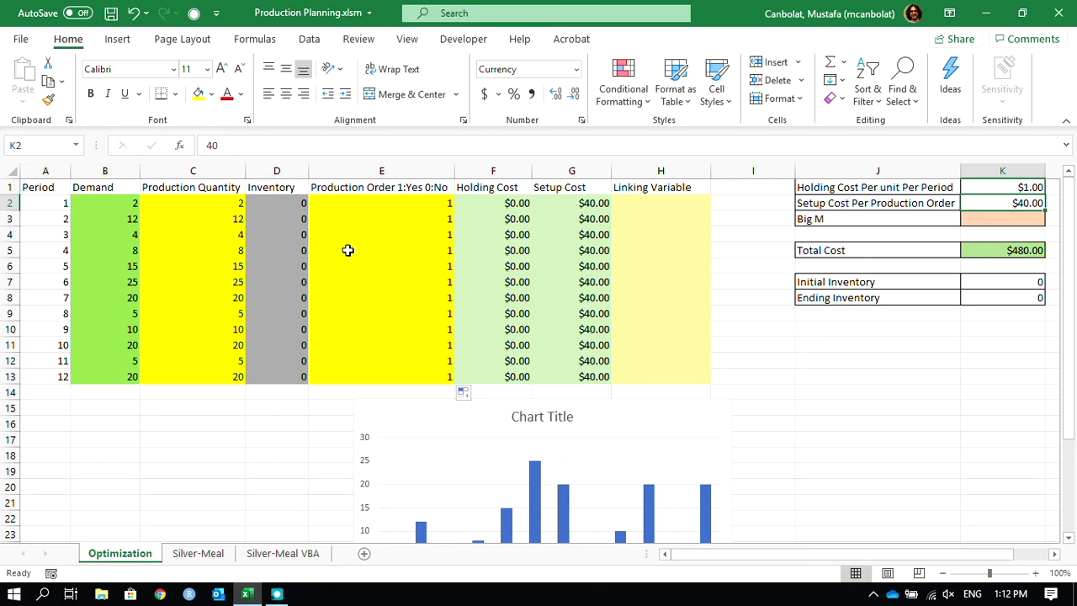
scroll(348, 244, "down", 2)
scroll(388, 286, "up", 2)
scroll(390, 354, "down", 3)
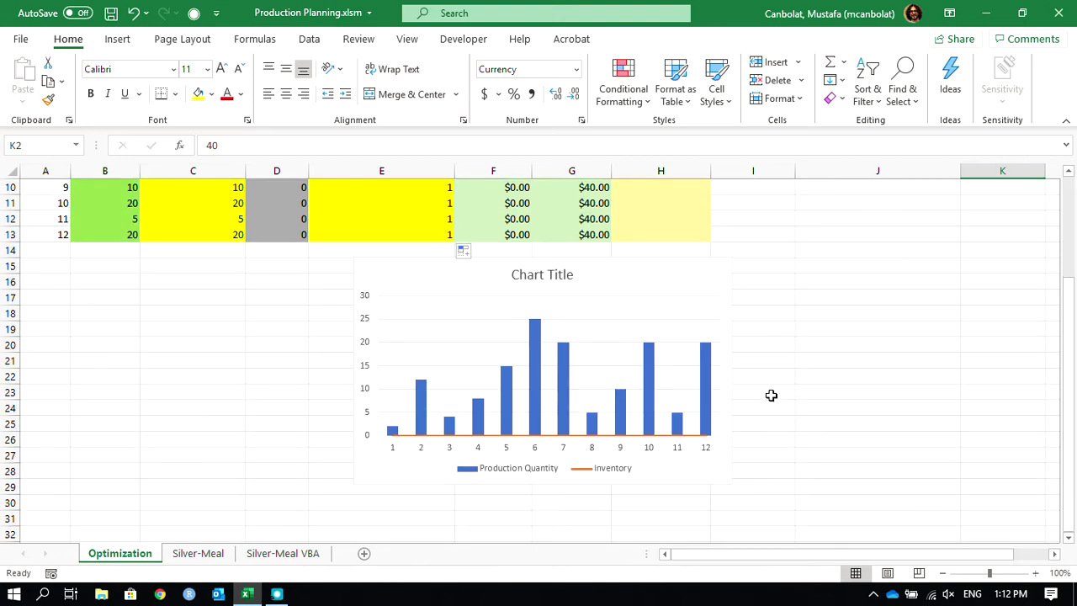
scroll(581, 324, "up", 3)
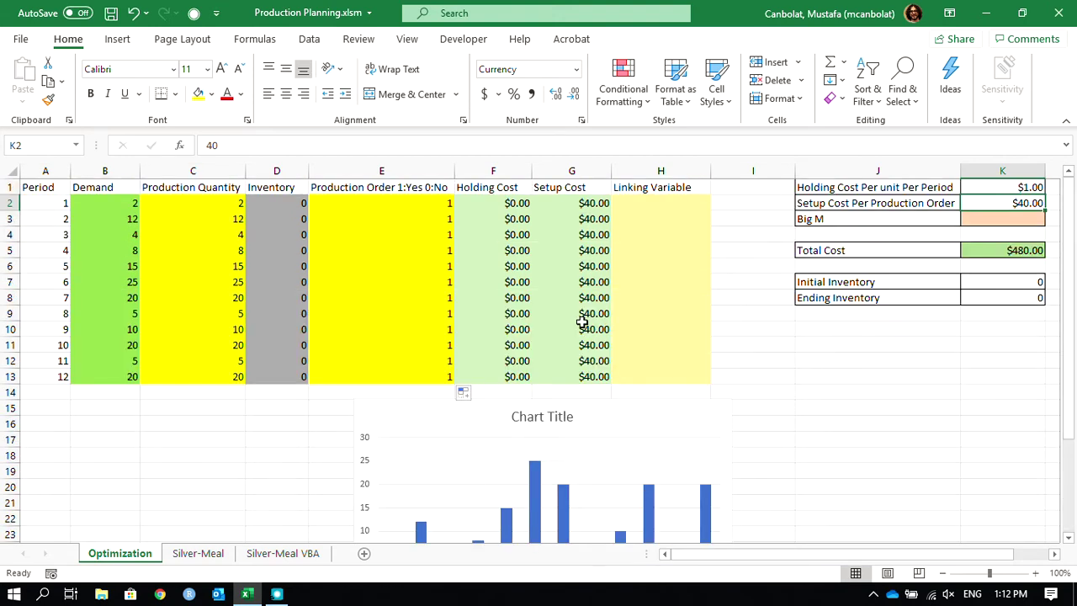
Delete the title from the production quantity and inventory chart
left_click(545, 416)
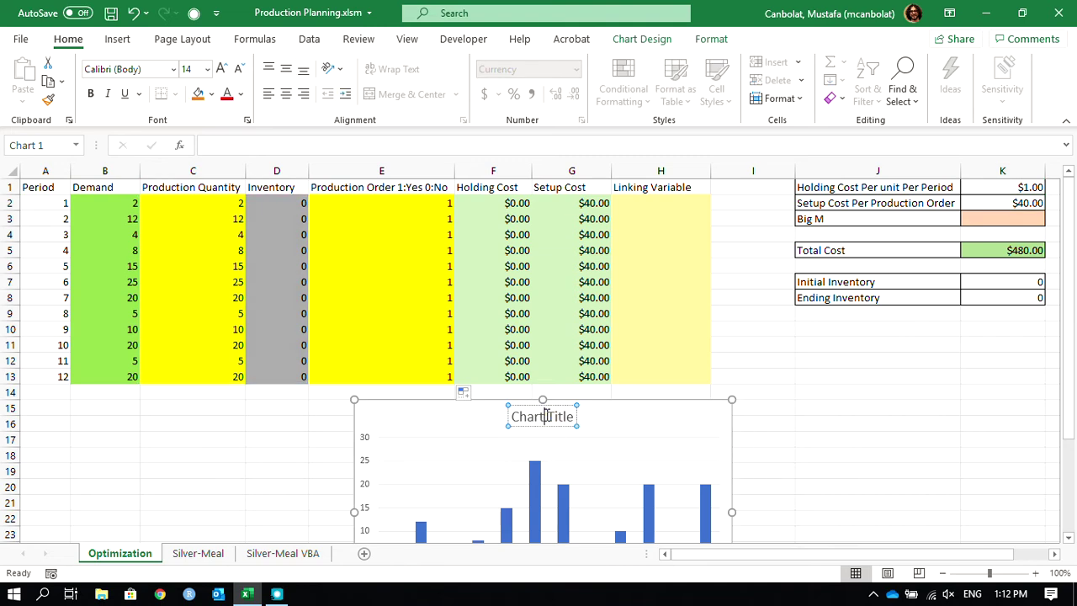
left_click(565, 405)
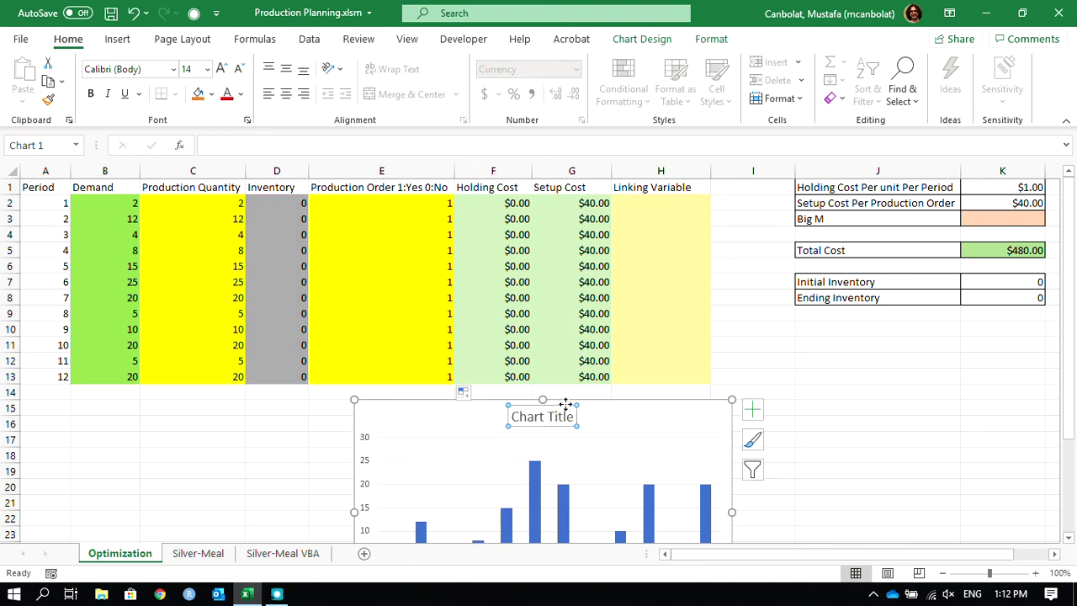
key("Delete")
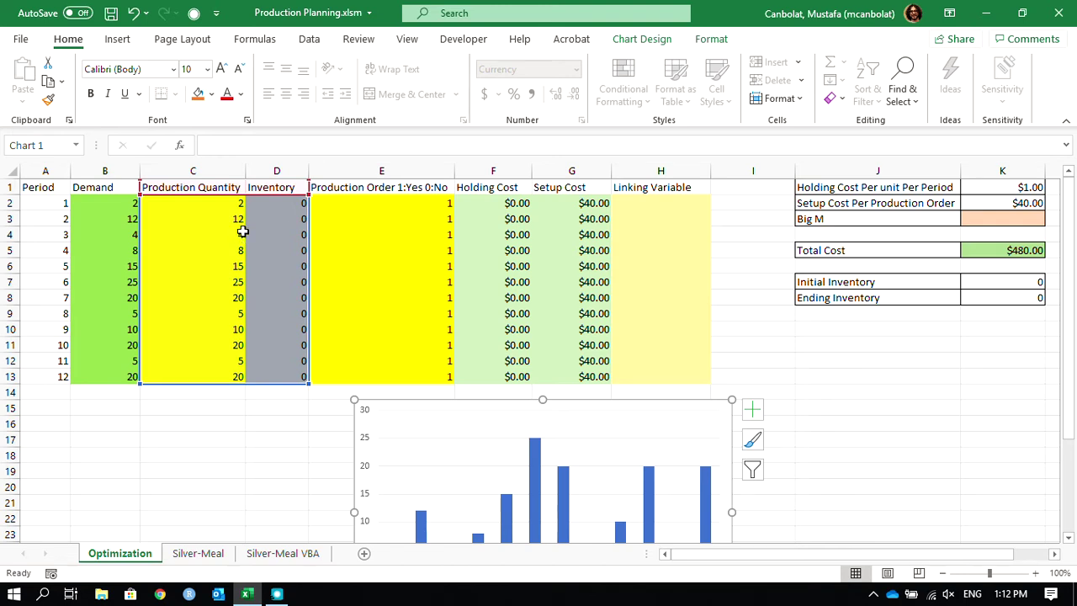
left_click(358, 215)
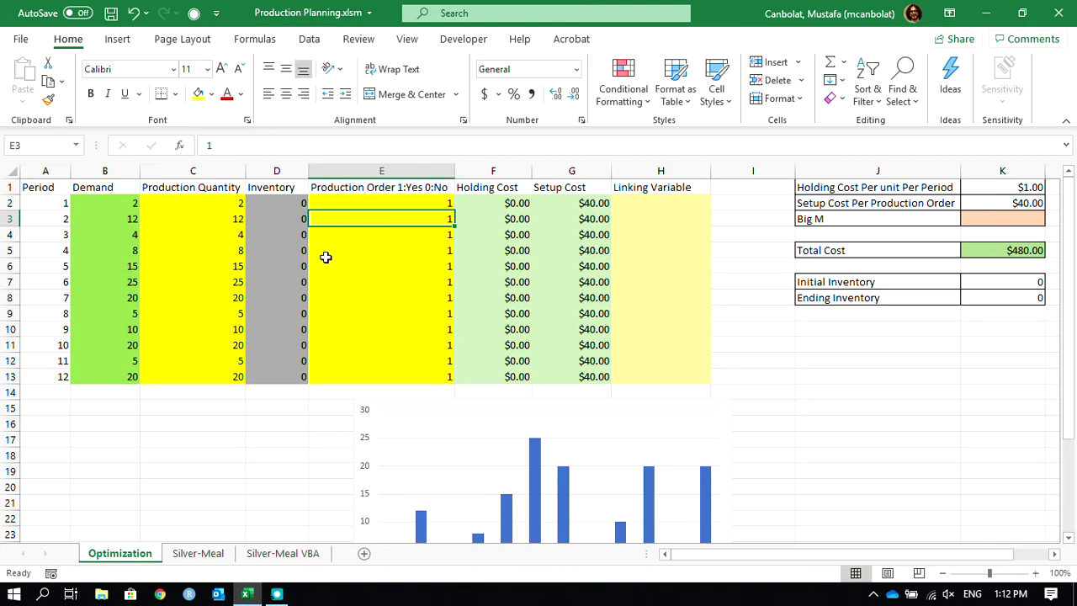
left_click_drag(219, 202, 222, 375)
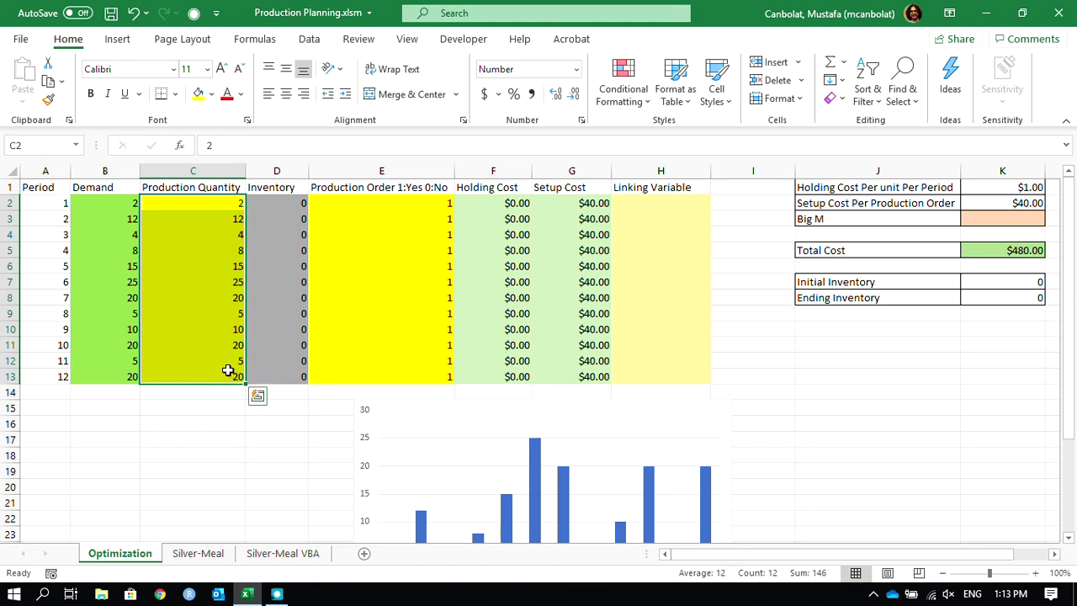
left_click_drag(372, 202, 375, 375)
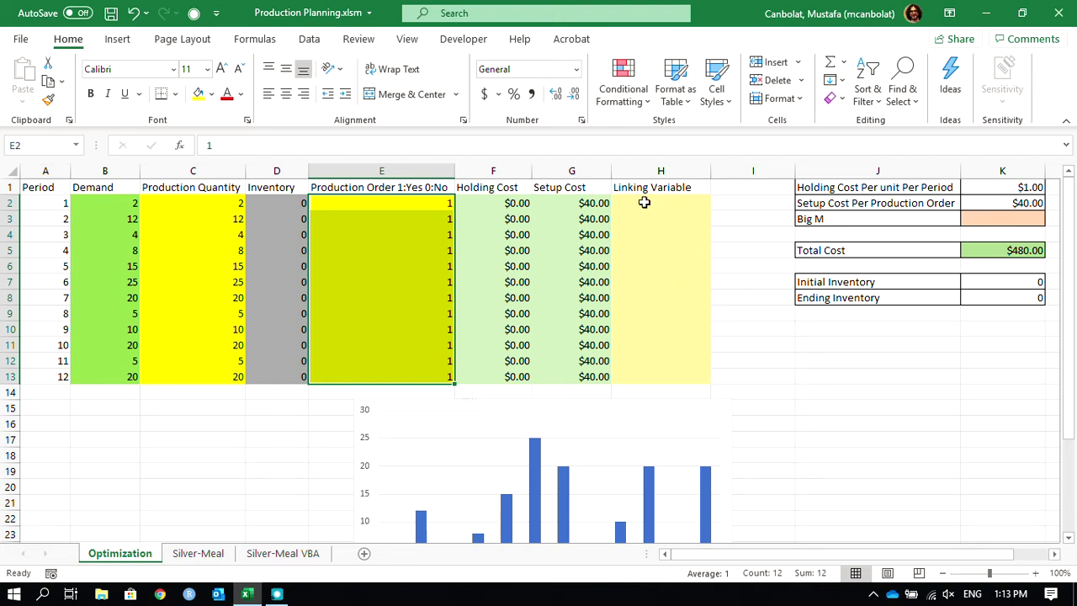
left_click(643, 202)
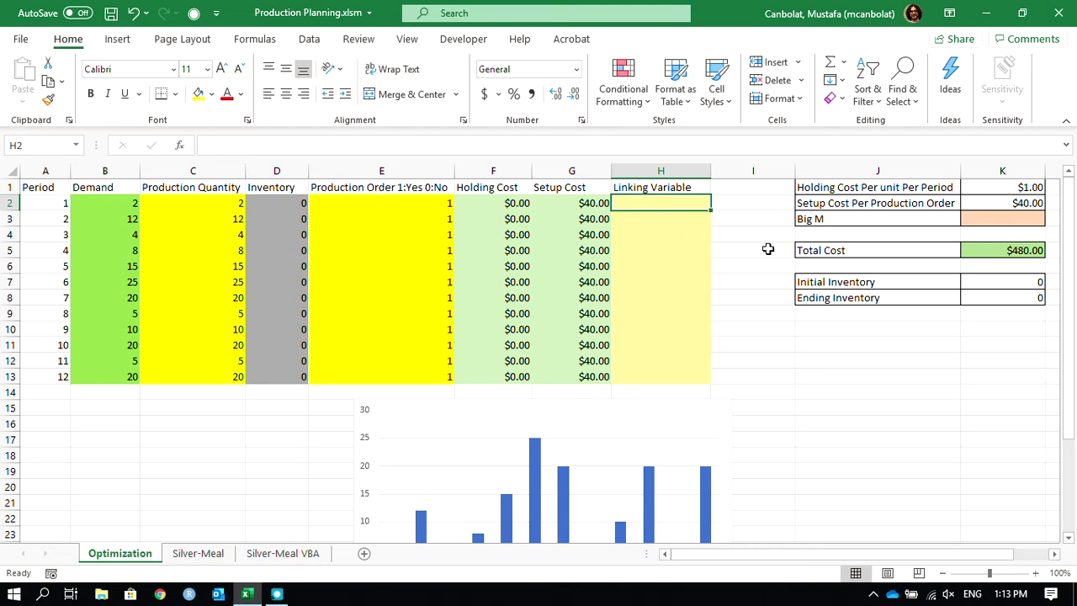
type("=")
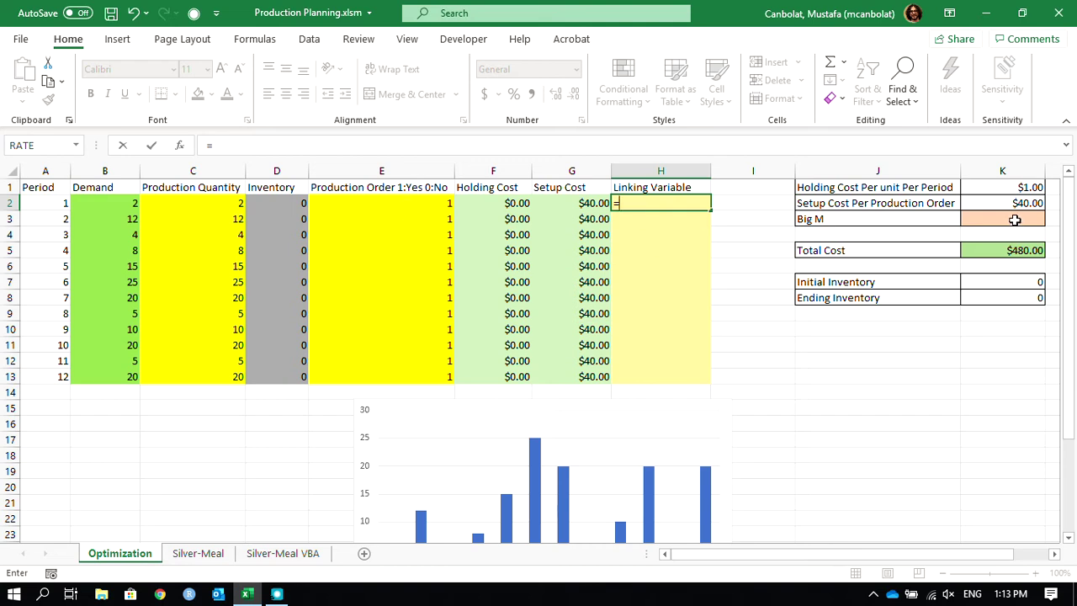
key("Escape")
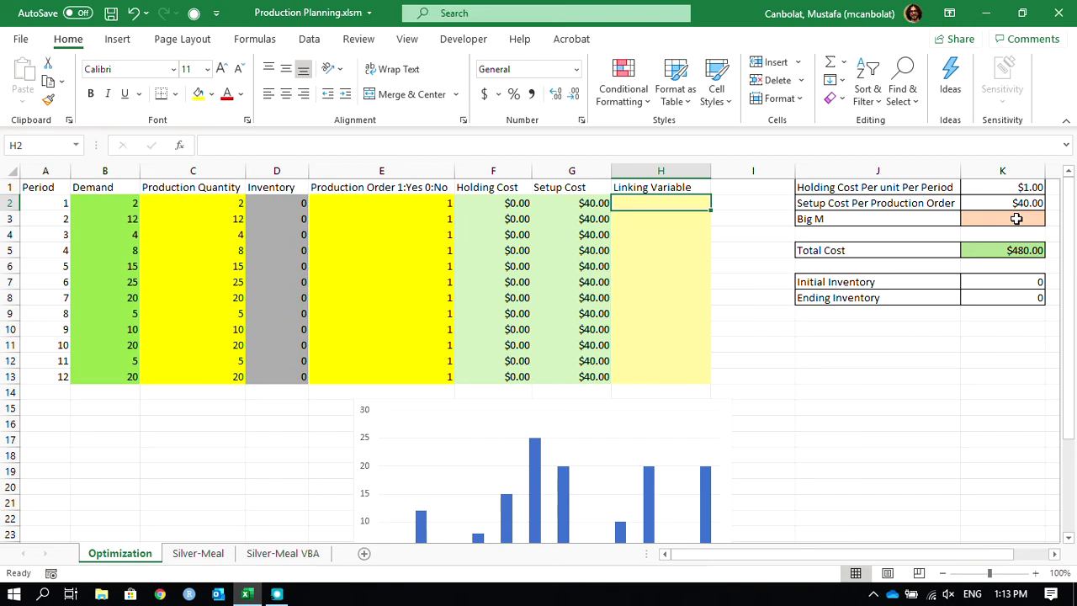
Calculate Big M in K3 as the sum of all demand values with =SUM(B2:B13)
left_click(1017, 219)
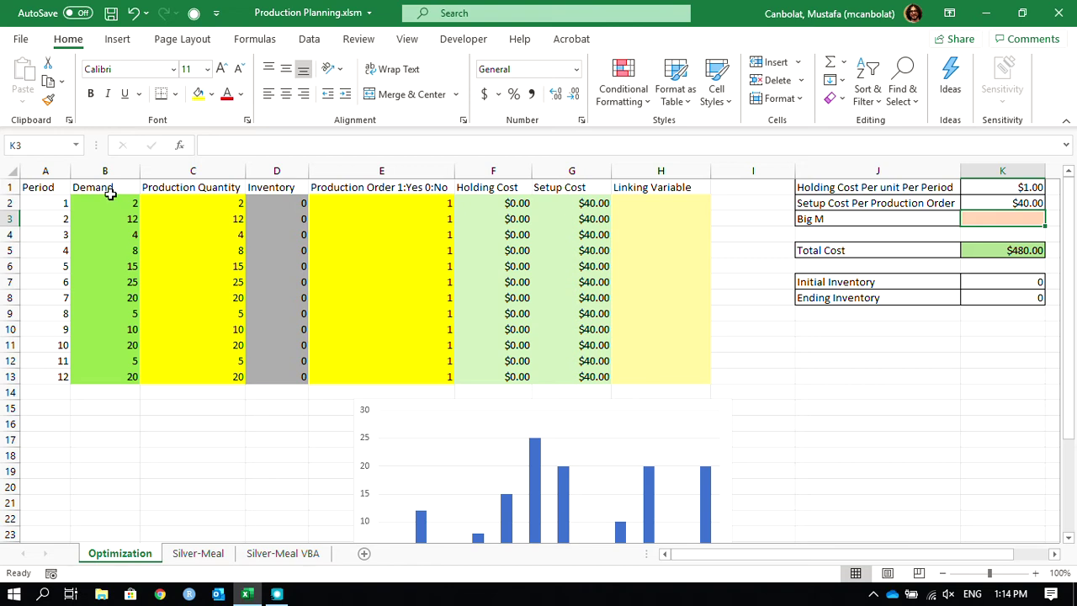
left_click_drag(110, 203, 91, 384)
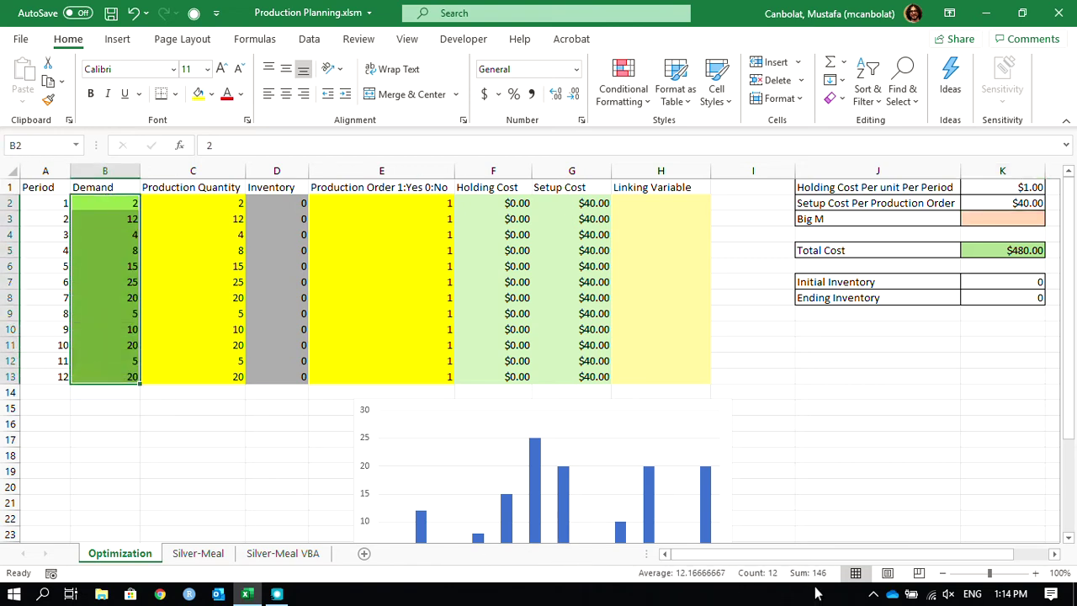
left_click(1032, 224)
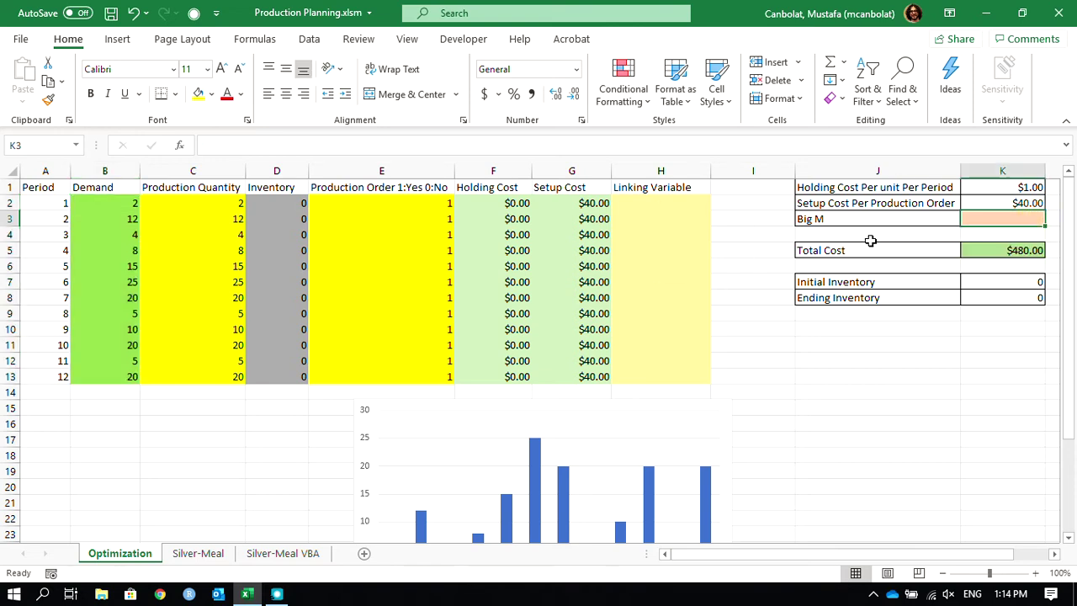
type("=sum")
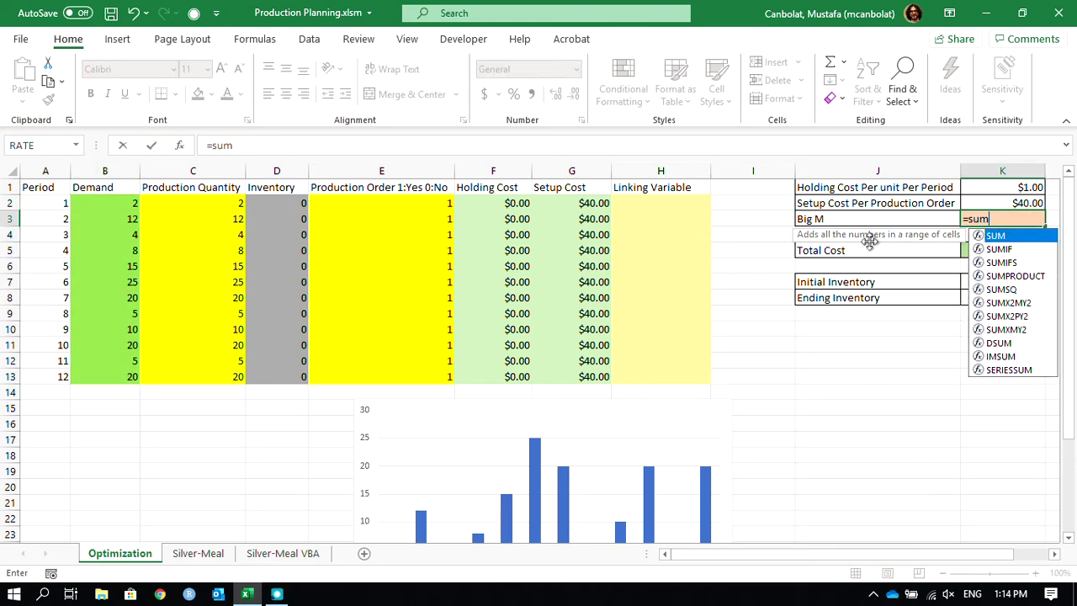
type("(")
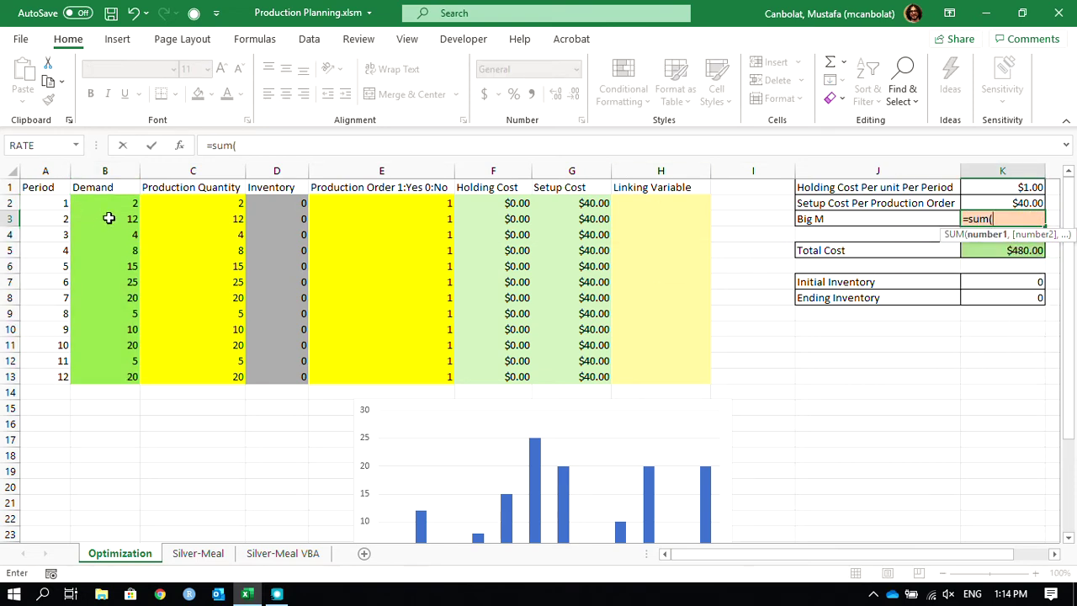
left_click_drag(113, 202, 110, 385)
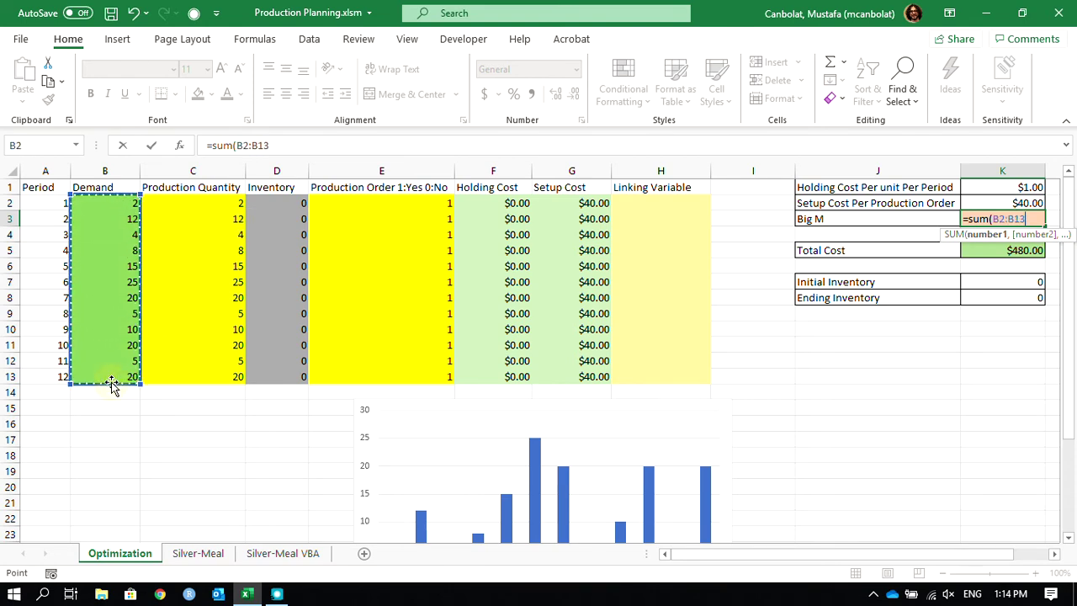
key("Return")
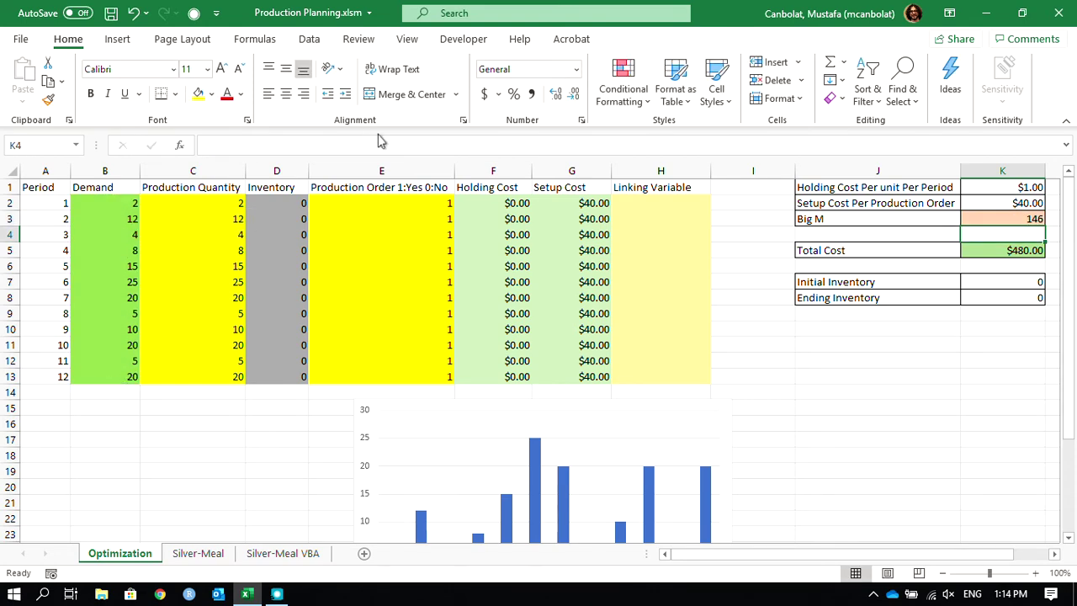
left_click(1007, 218)
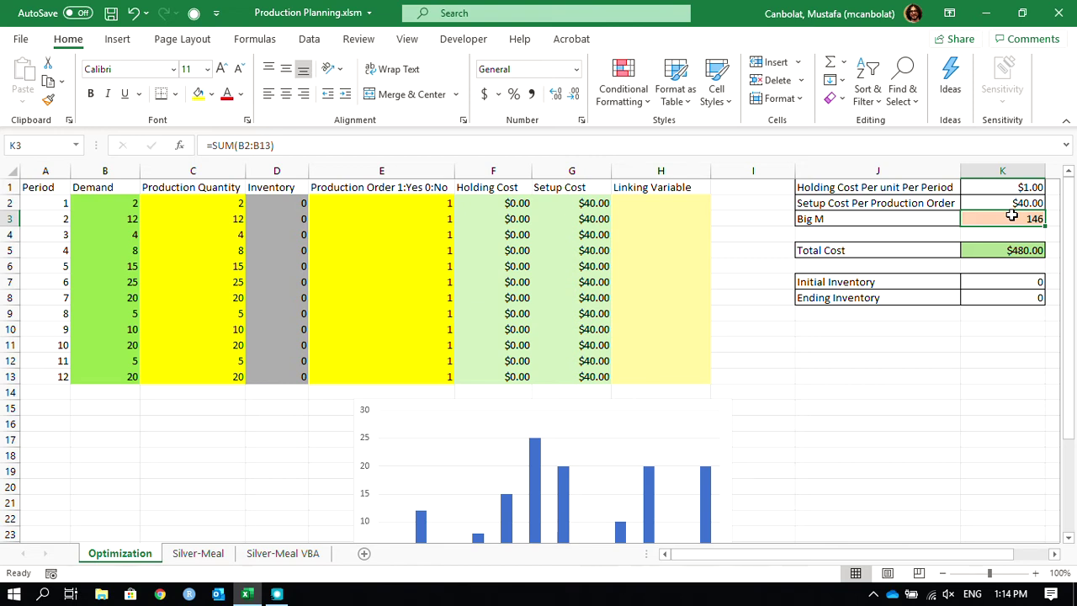
Calculate the linking variable in H2 as production order times Big M with =E2*K$3, and fill it down through H13
left_click(659, 205)
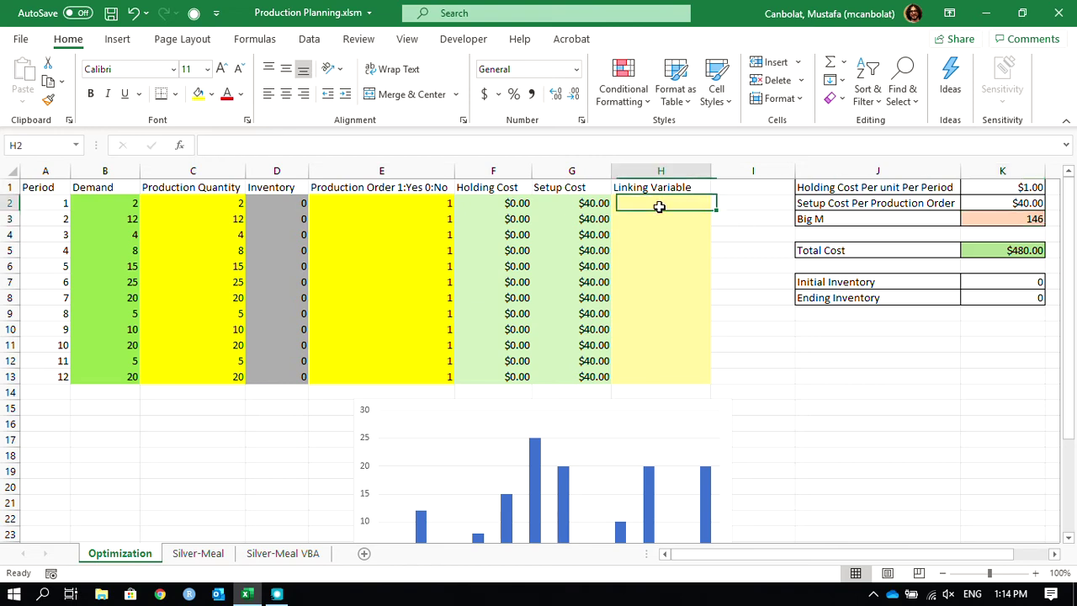
type("=")
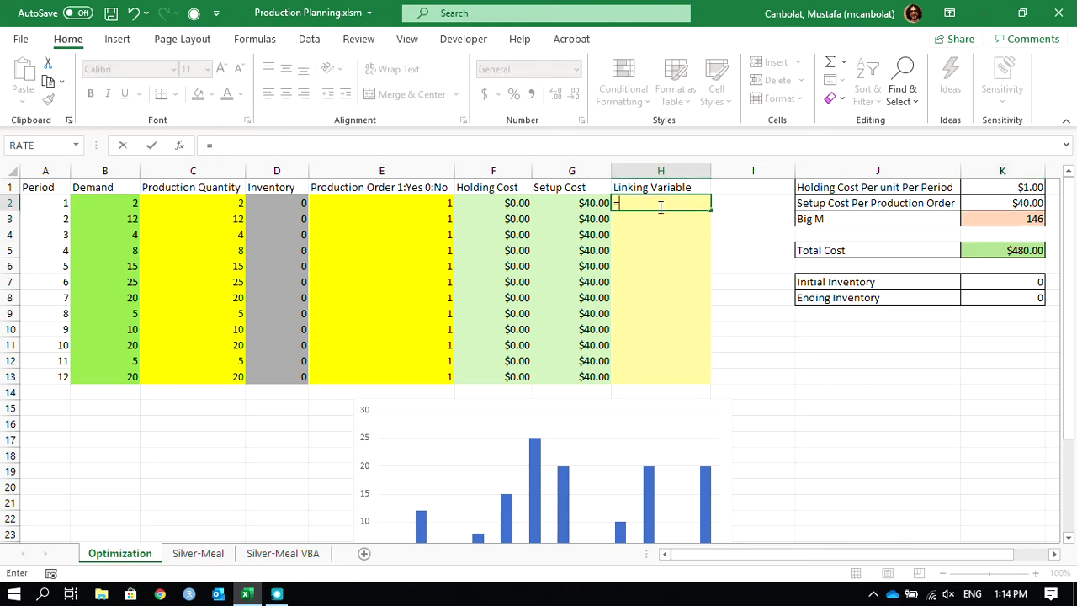
left_click(433, 208)
type("*")
left_click(1009, 218)
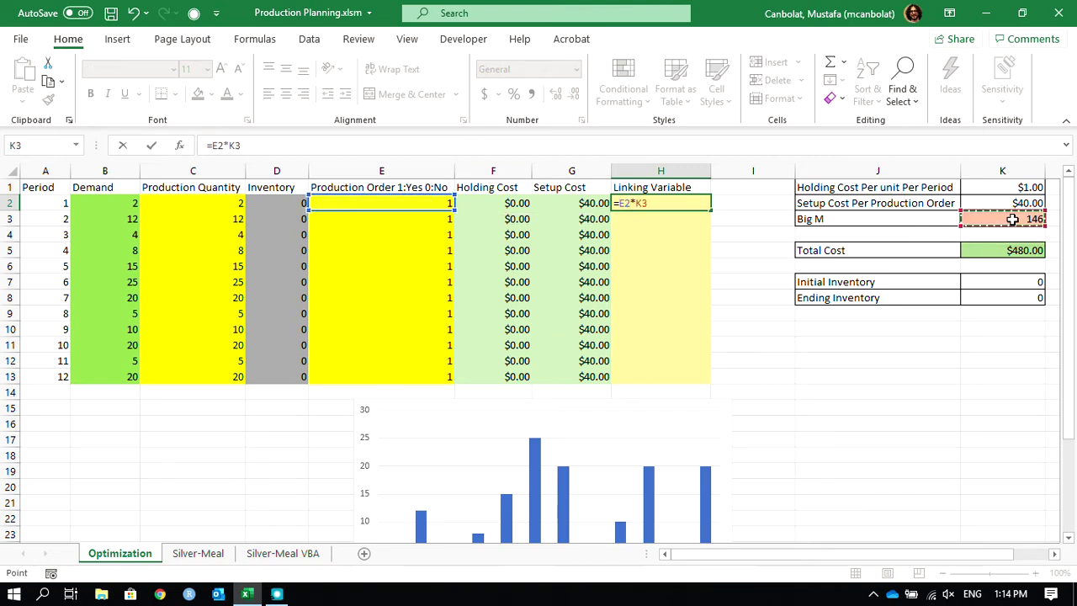
key("F4")
key("F4")
key("Return")
left_click(683, 202)
double_click(711, 212)
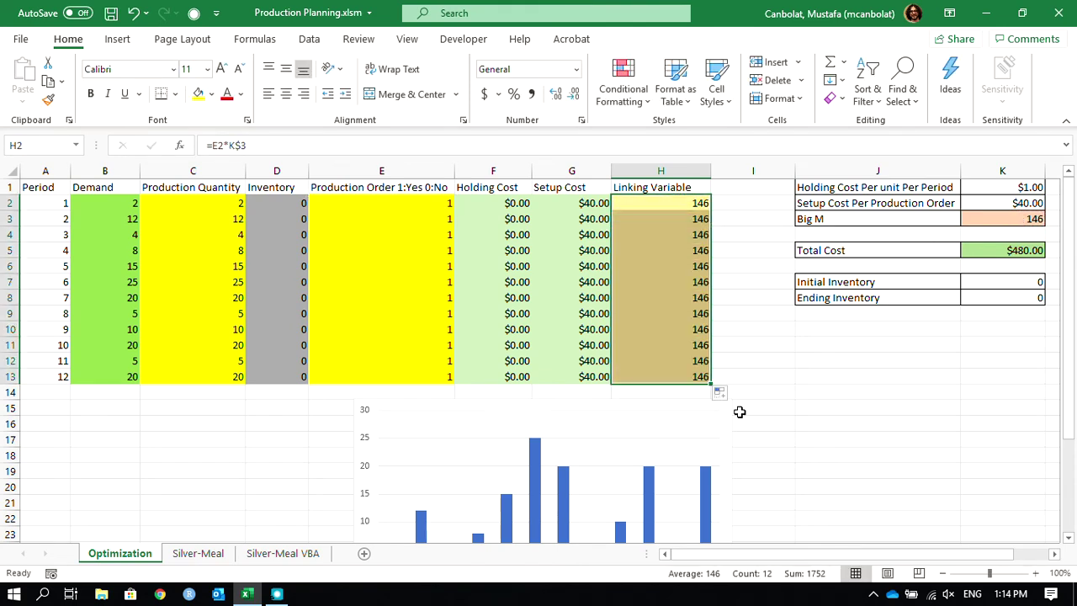
left_click(753, 312)
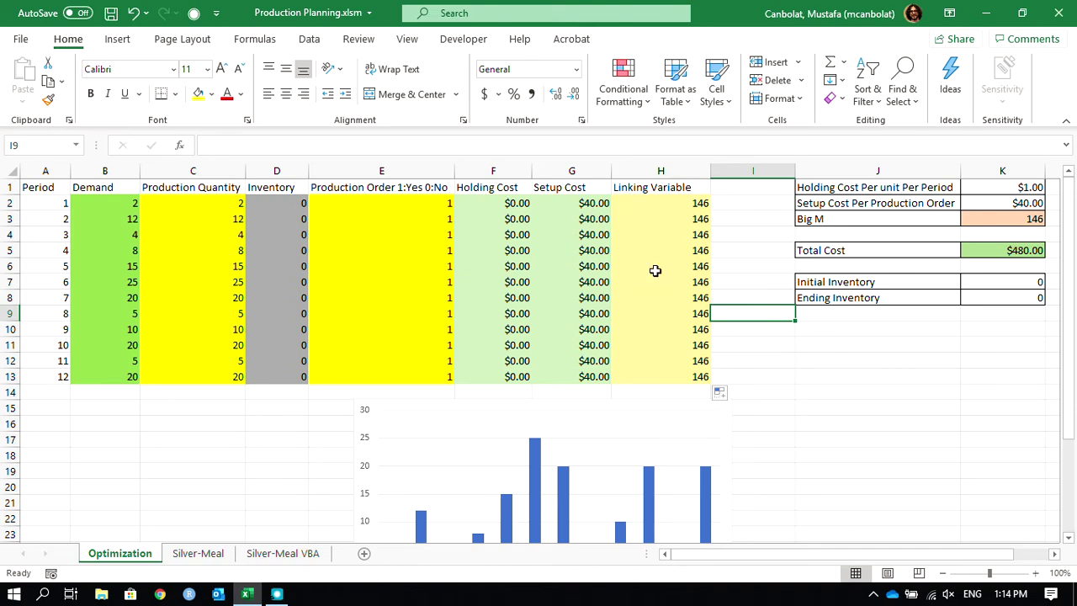
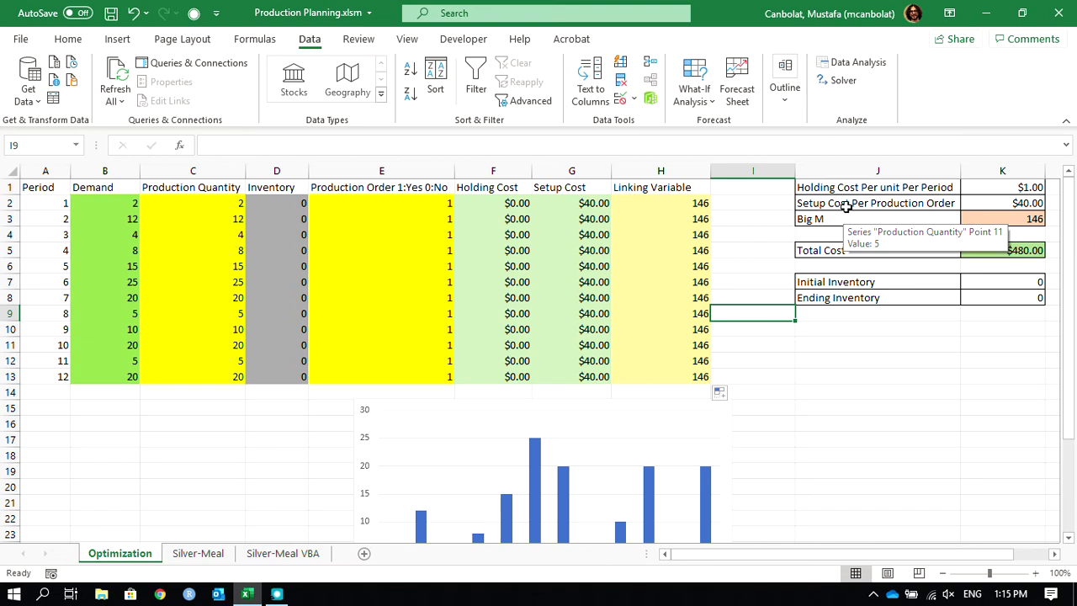
left_click(825, 330)
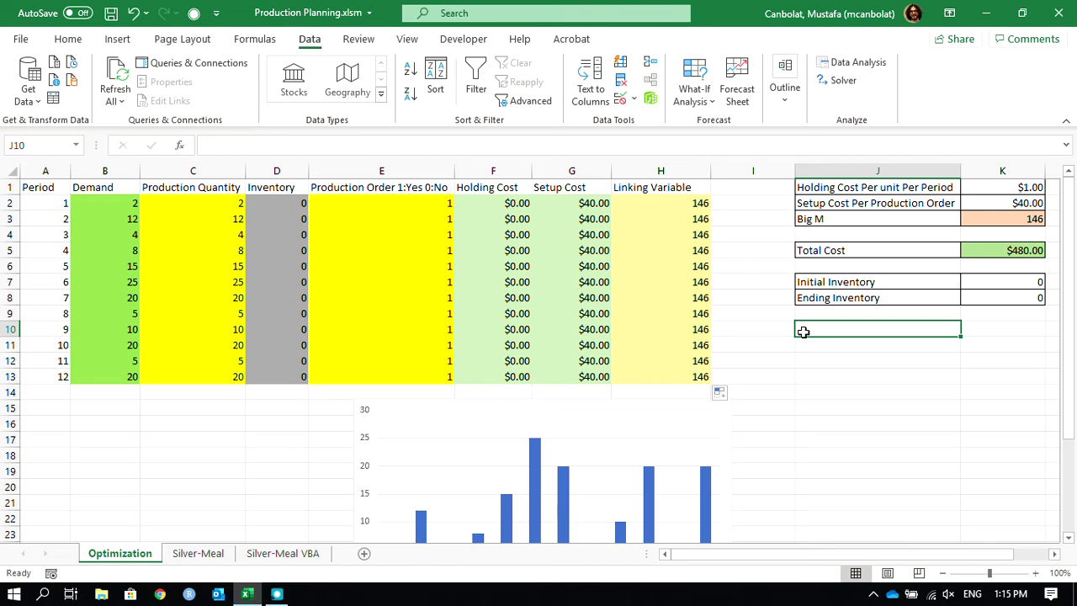
type("Alt + T +")
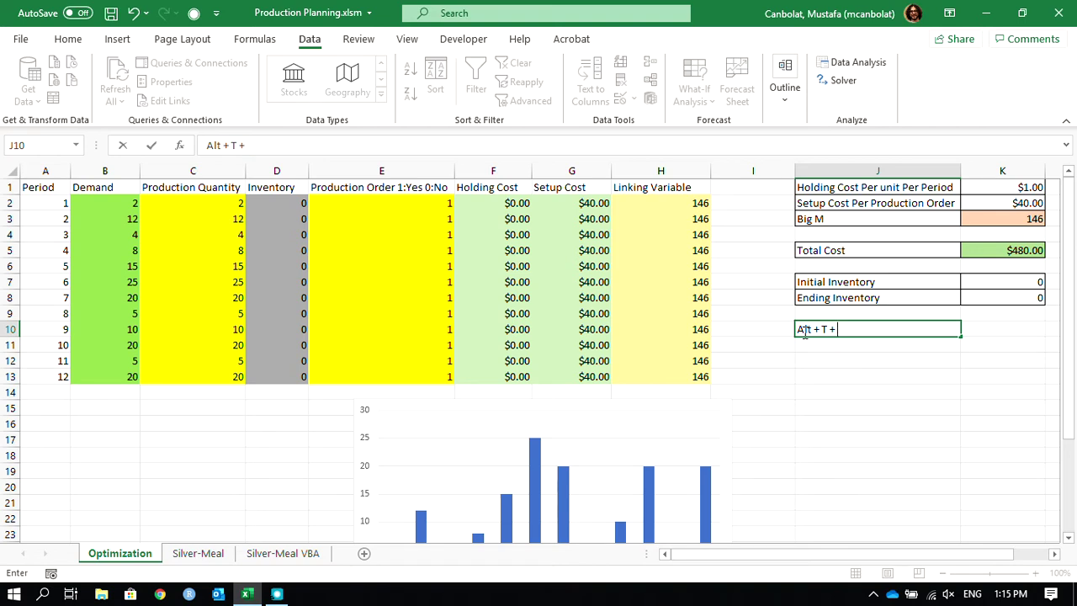
key("BackSpace")
key("BackSpace")
key("BackSpace")
key("BackSpace")
key("BackSpace")
key("BackSpace")
key("BackSpace")
key("Return")
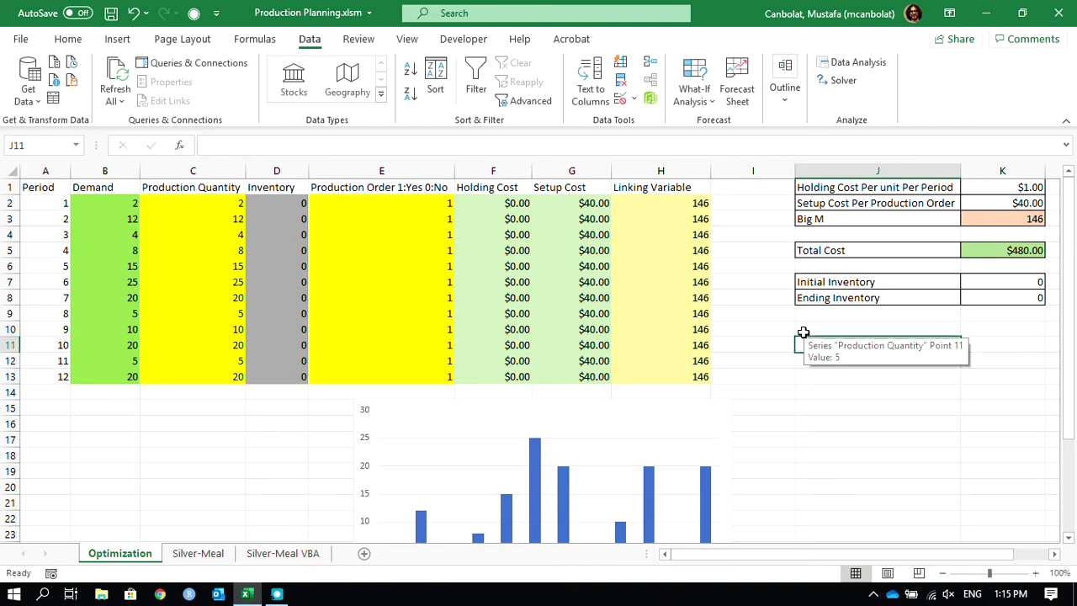
Open the list of available add-ins, check whether the Solver Add-in is enabled, and close it without changes
key("alt")
key("t")
key("i")
left_click_drag(683, 96, 555, 109)
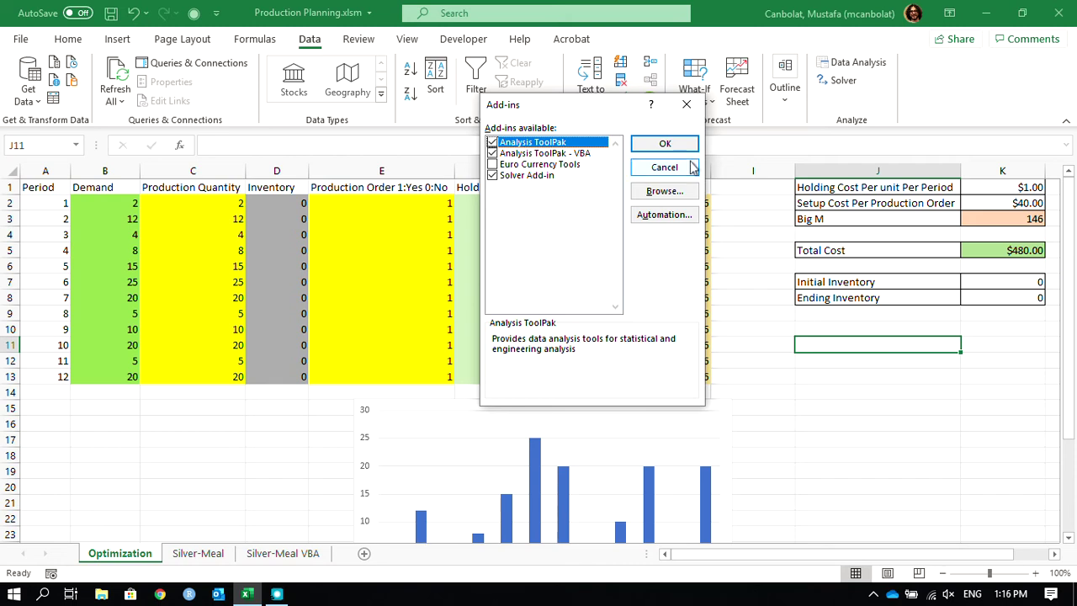
left_click(688, 104)
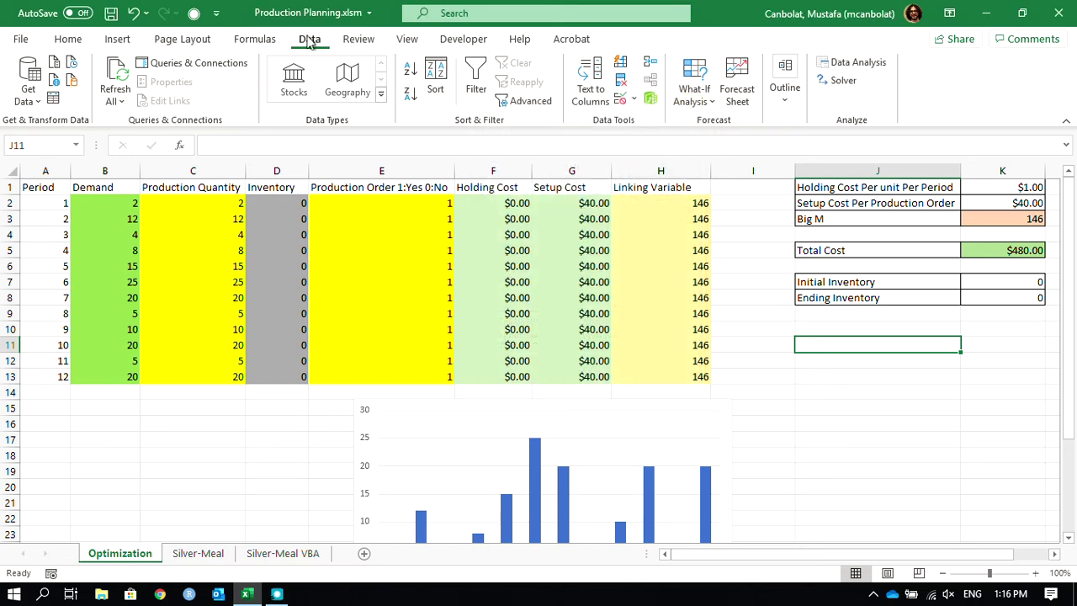
Open Solver and reset all of its options and cell selections
left_click(844, 81)
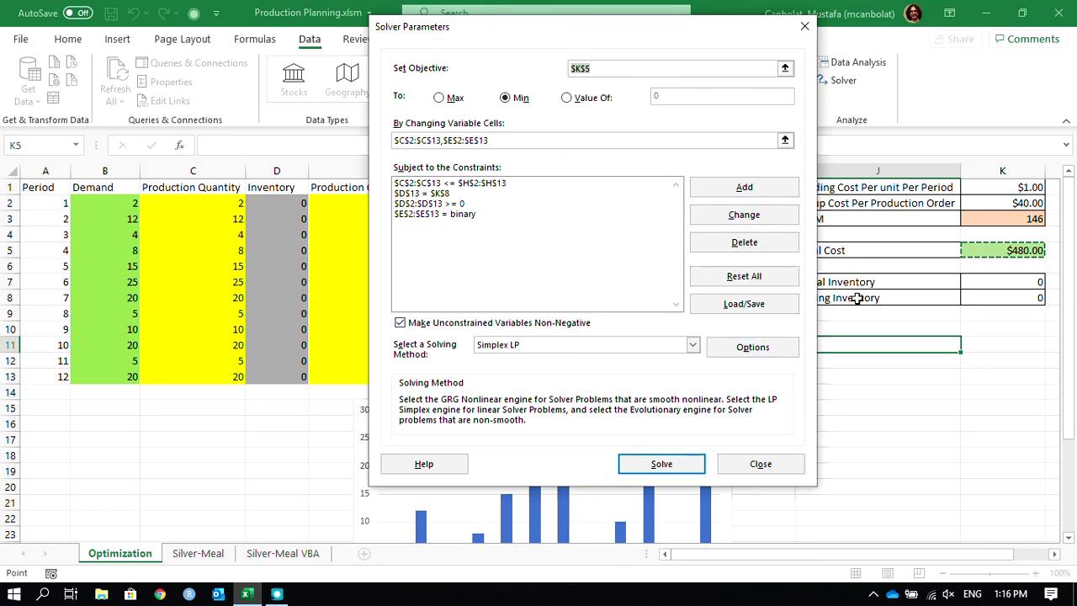
left_click(744, 277)
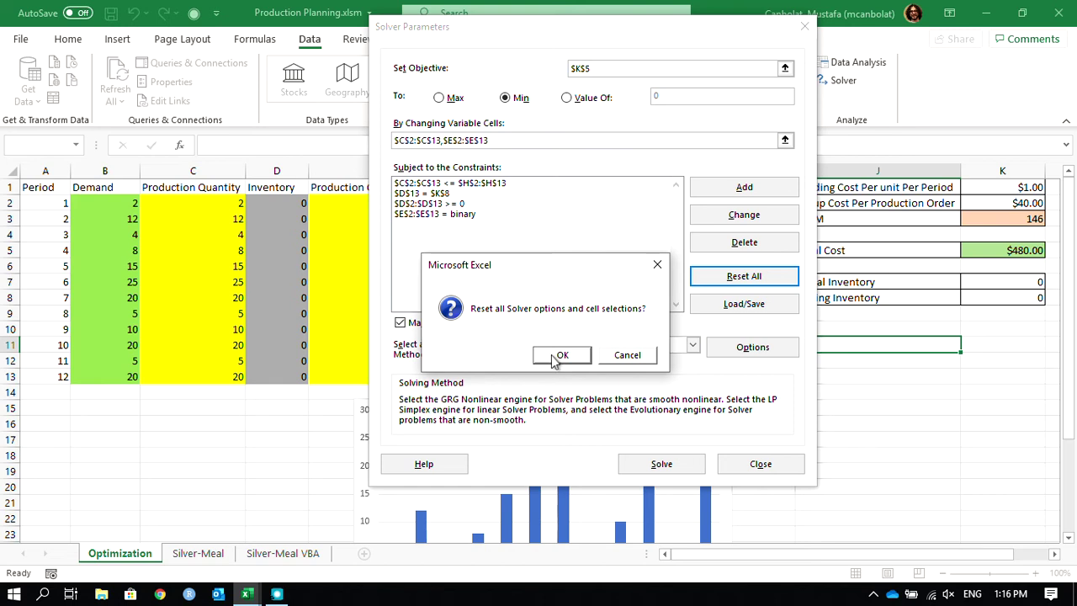
left_click(559, 355)
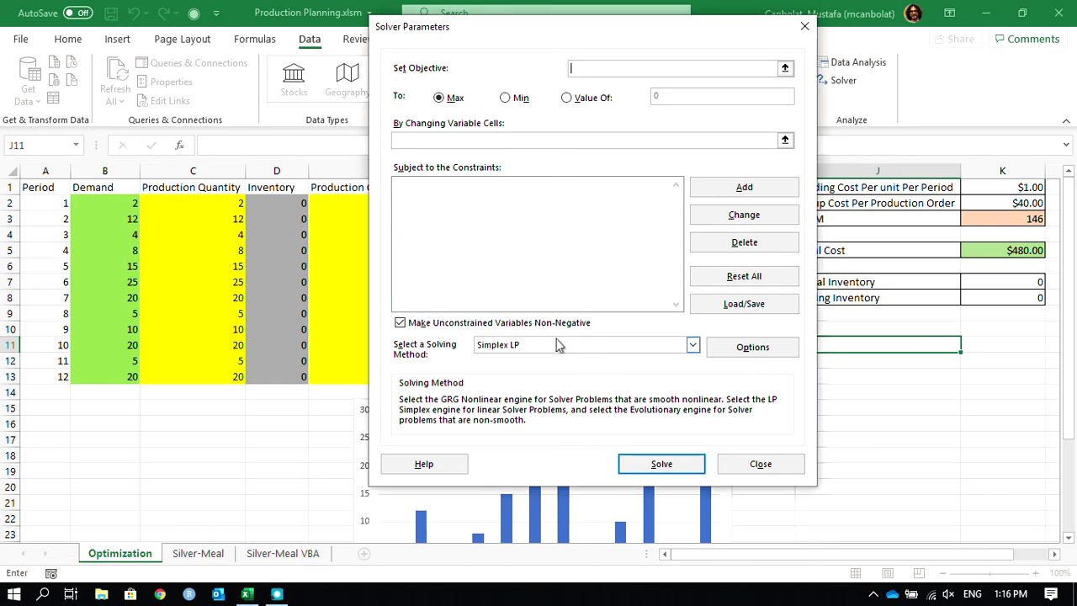
Set the Solver objective to the total cost in K5 and choose to minimize it
left_click_drag(571, 32, 448, 18)
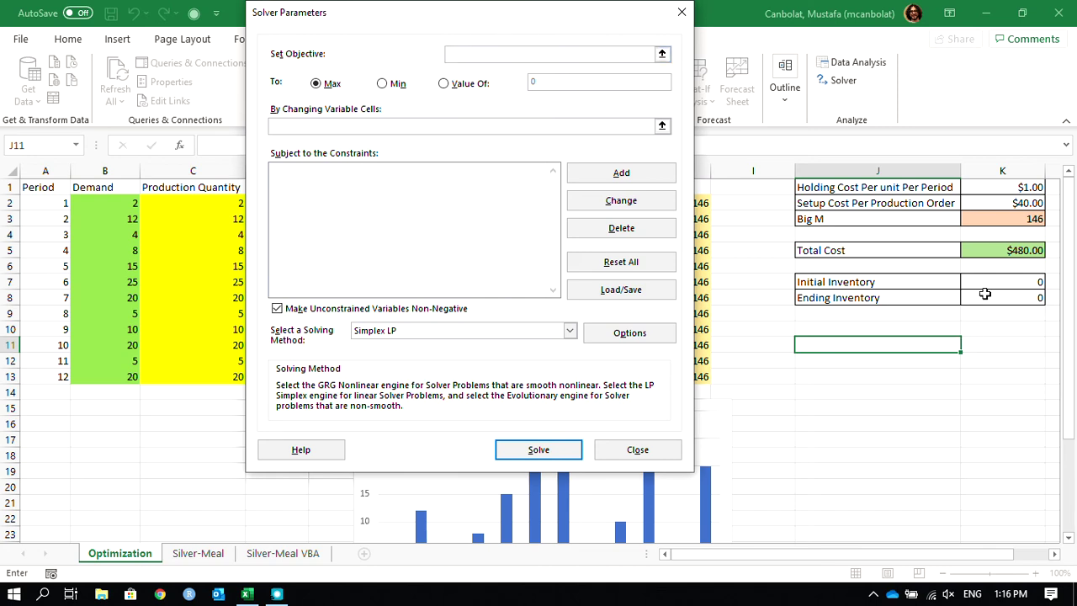
left_click(989, 250)
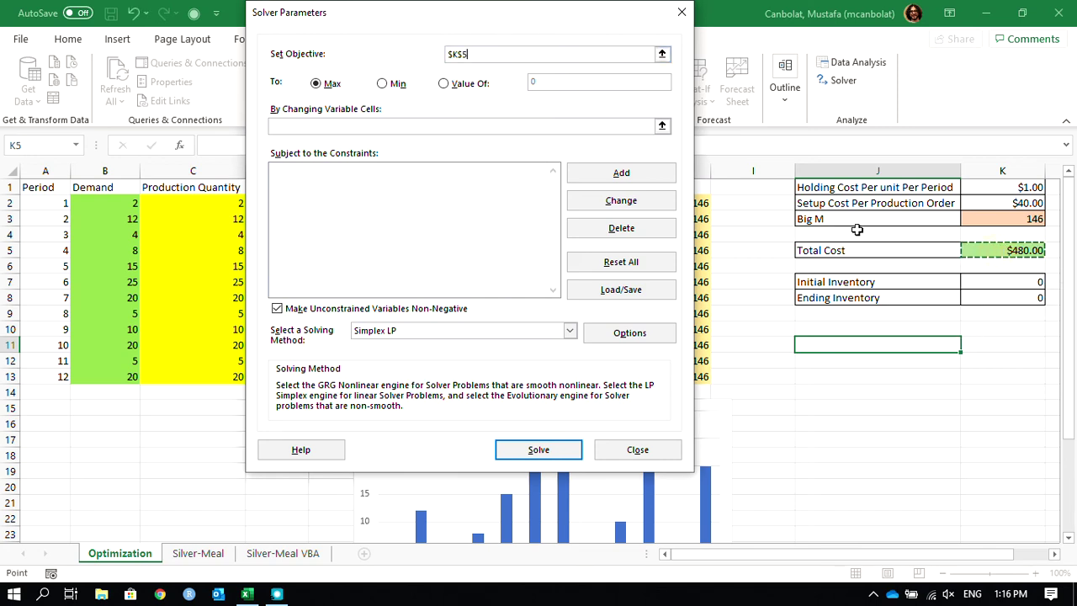
left_click(385, 88)
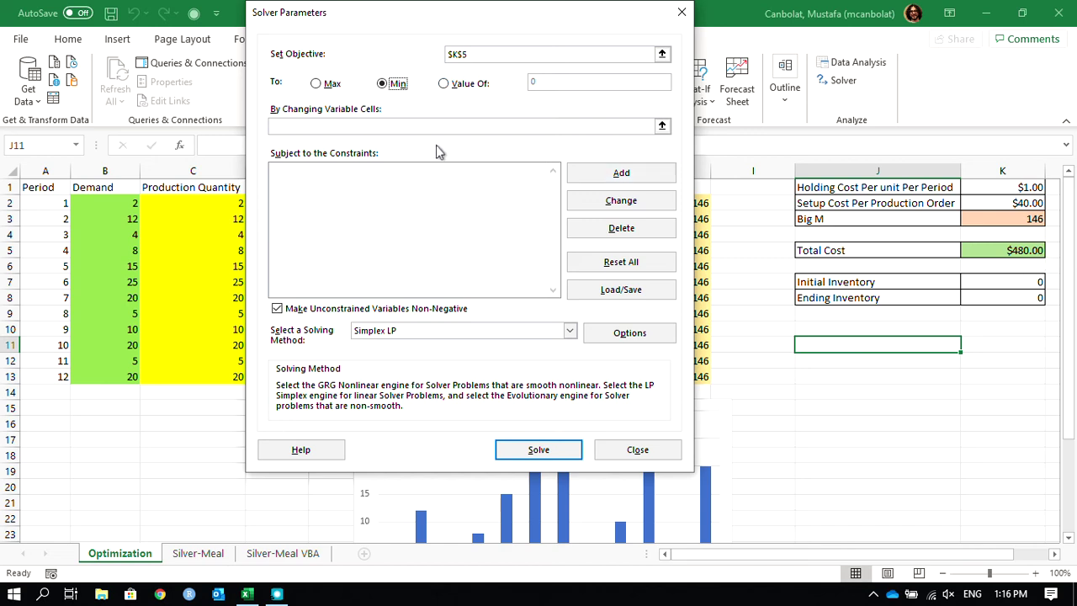
Set the changing variable cells to the production quantities C2:C13 and the production orders E2:E13
left_click(391, 128)
left_click_drag(421, 23, 736, 35)
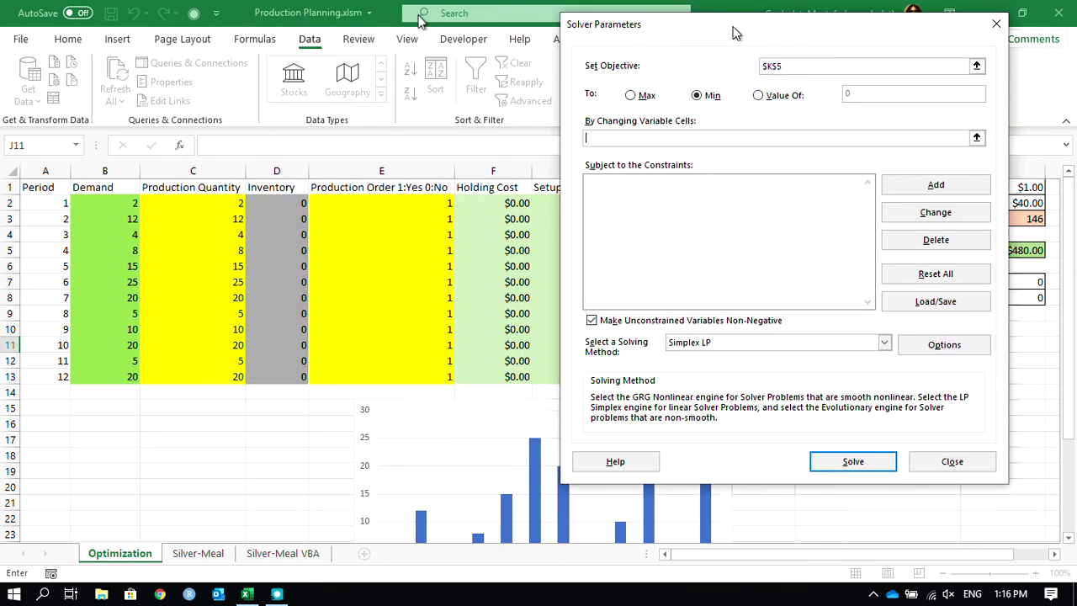
left_click_drag(211, 202, 203, 363)
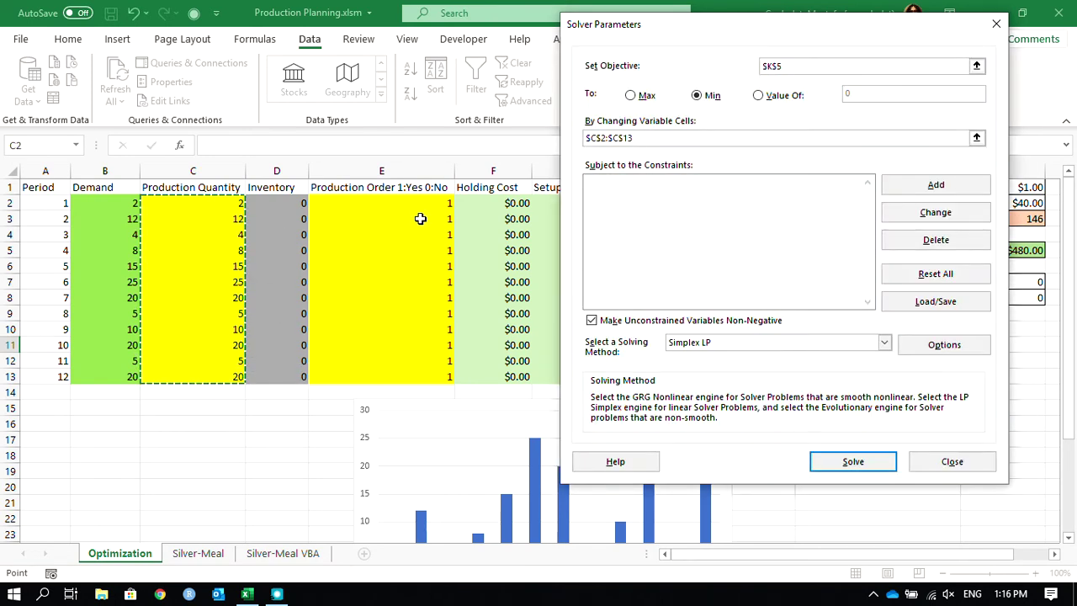
type(",")
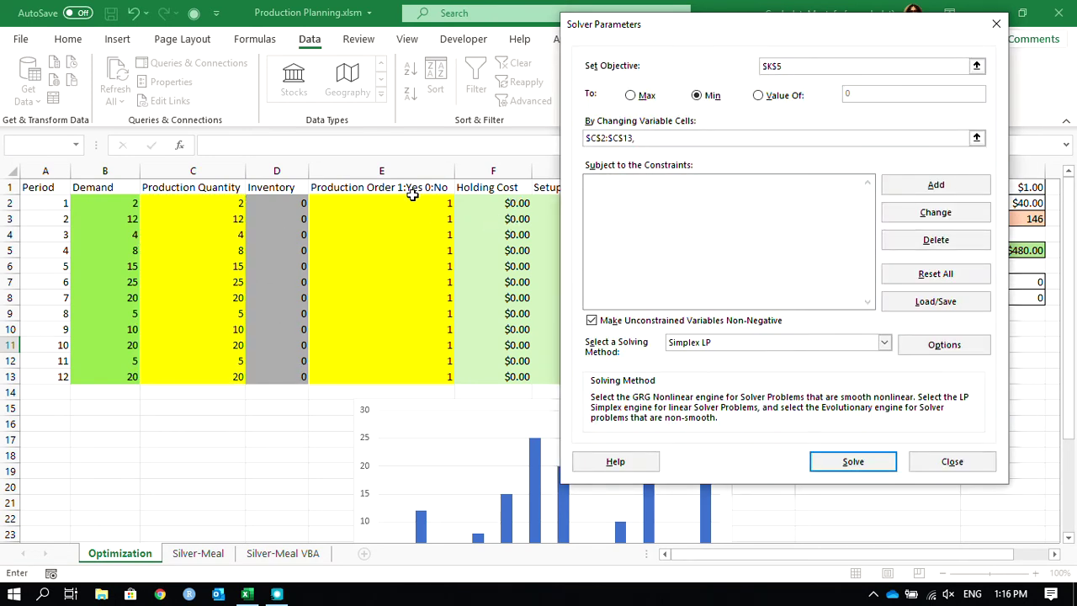
left_click_drag(408, 203, 399, 375)
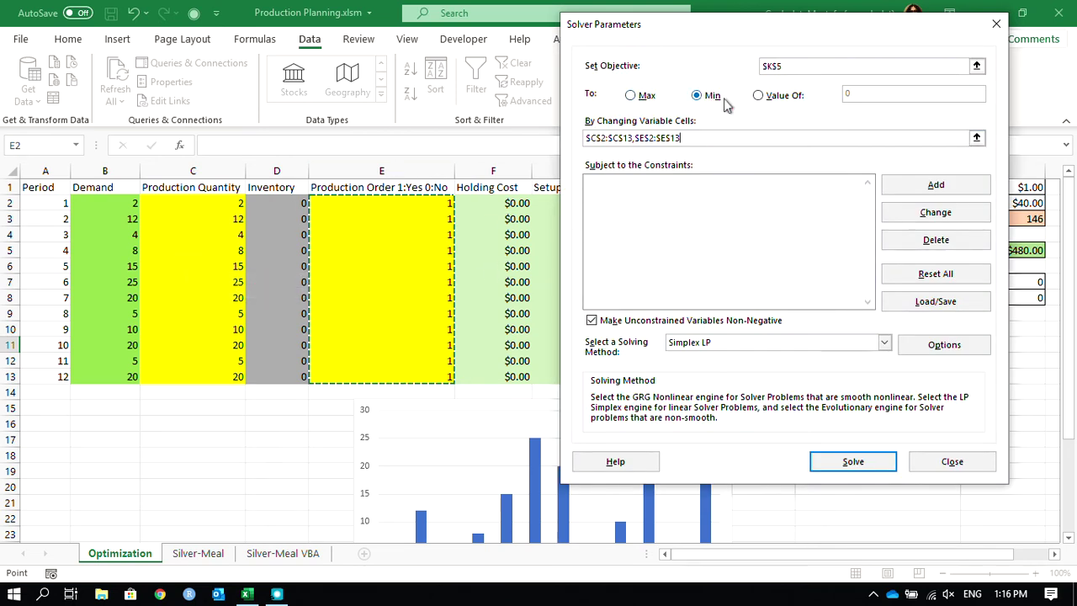
Add a Solver constraint that makes the production order cells E2:E13 binary
left_click_drag(873, 33, 593, 35)
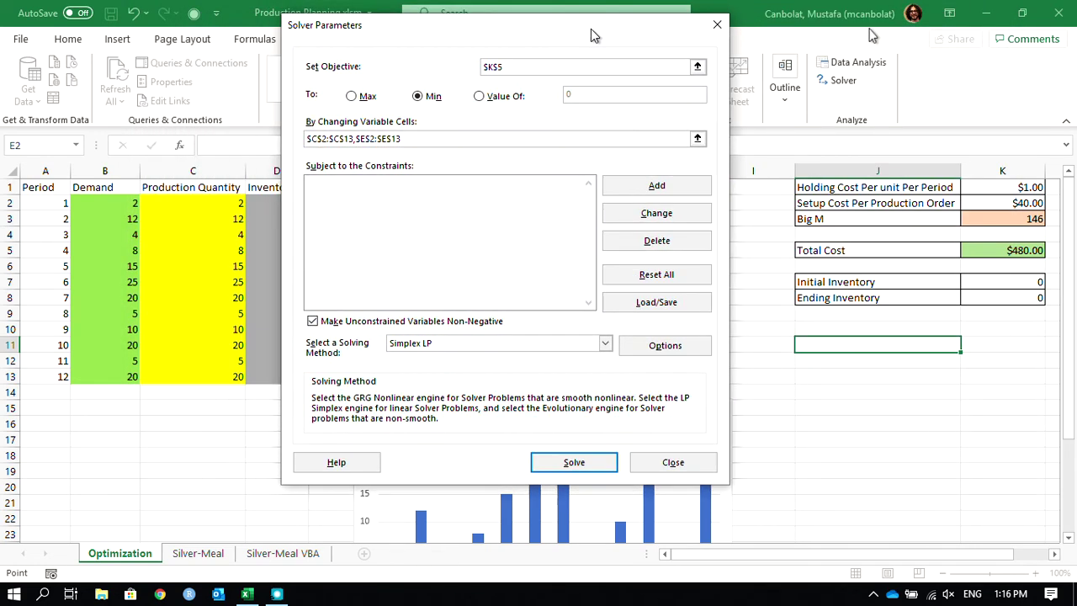
left_click(659, 189)
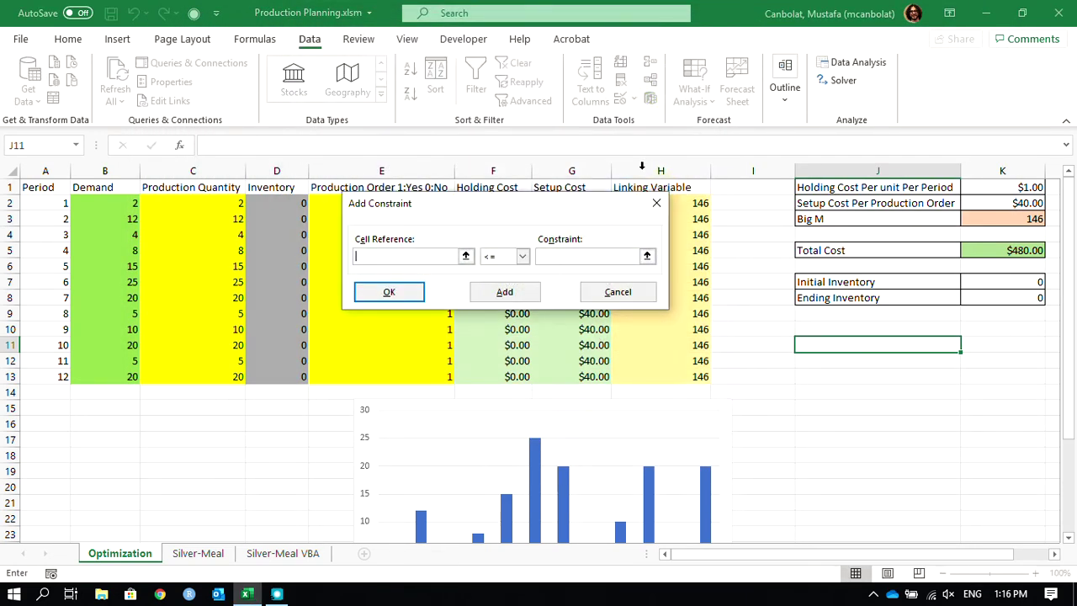
left_click_drag(463, 201, 431, 42)
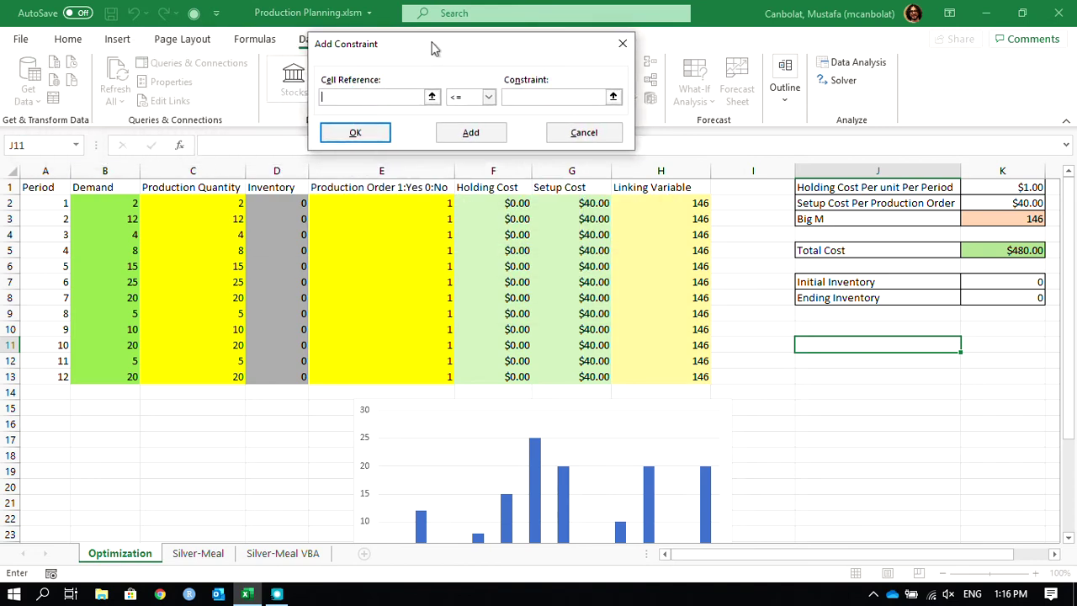
left_click_drag(390, 204, 390, 376)
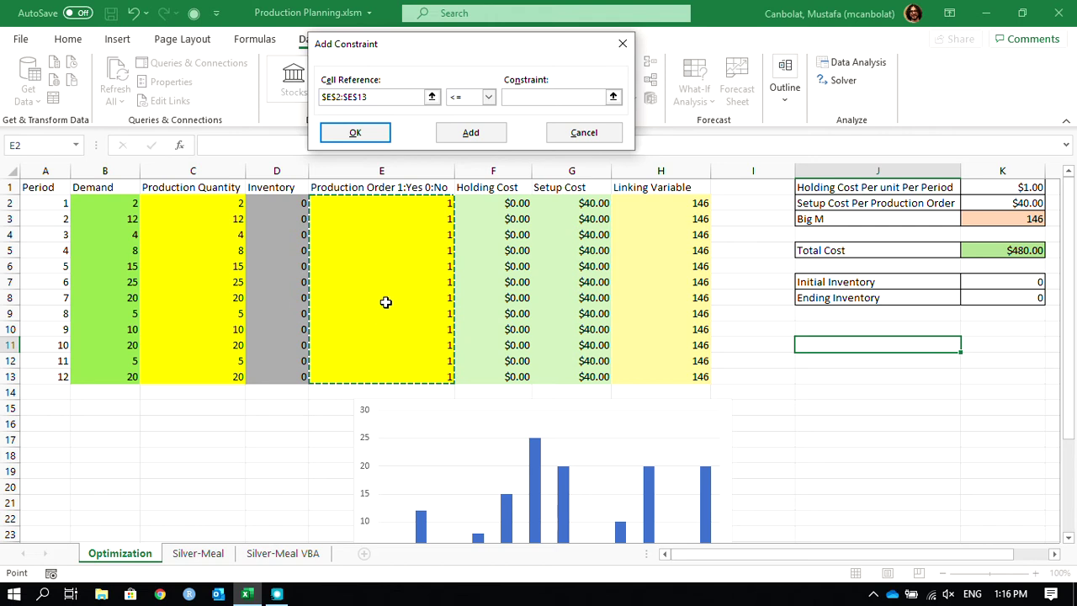
left_click(479, 98)
left_click(471, 154)
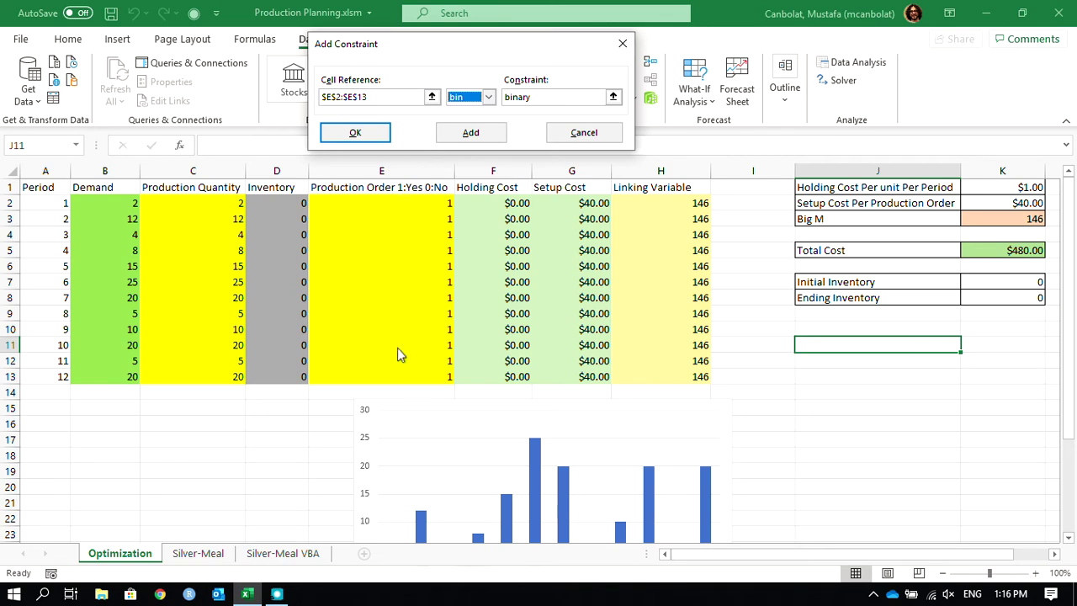
left_click(470, 133)
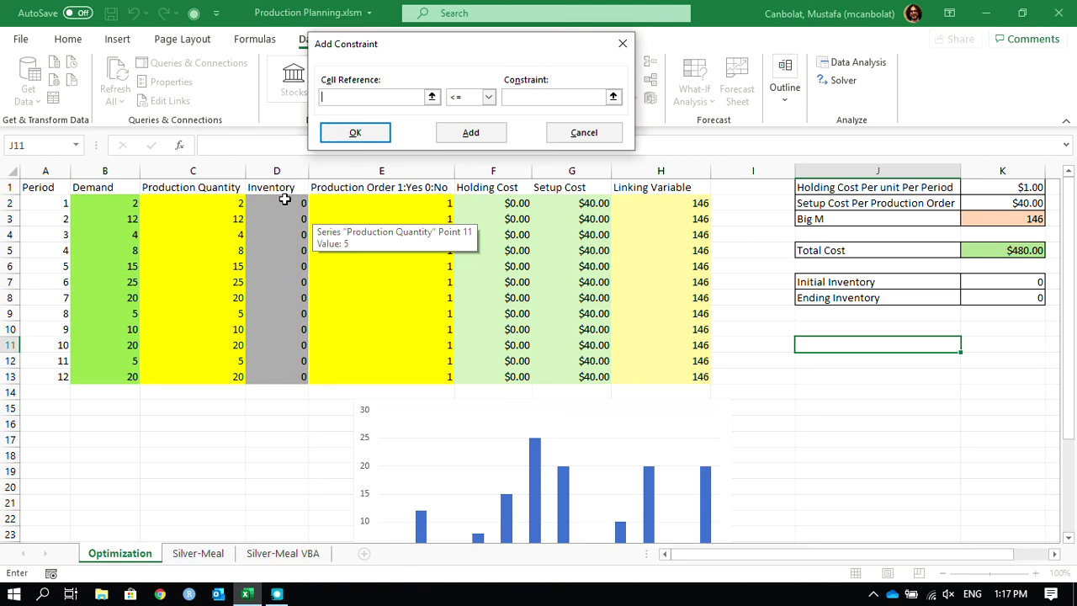
Add a constraint that the inventory cells D2:D13 are >= 0
left_click_drag(279, 198, 275, 373)
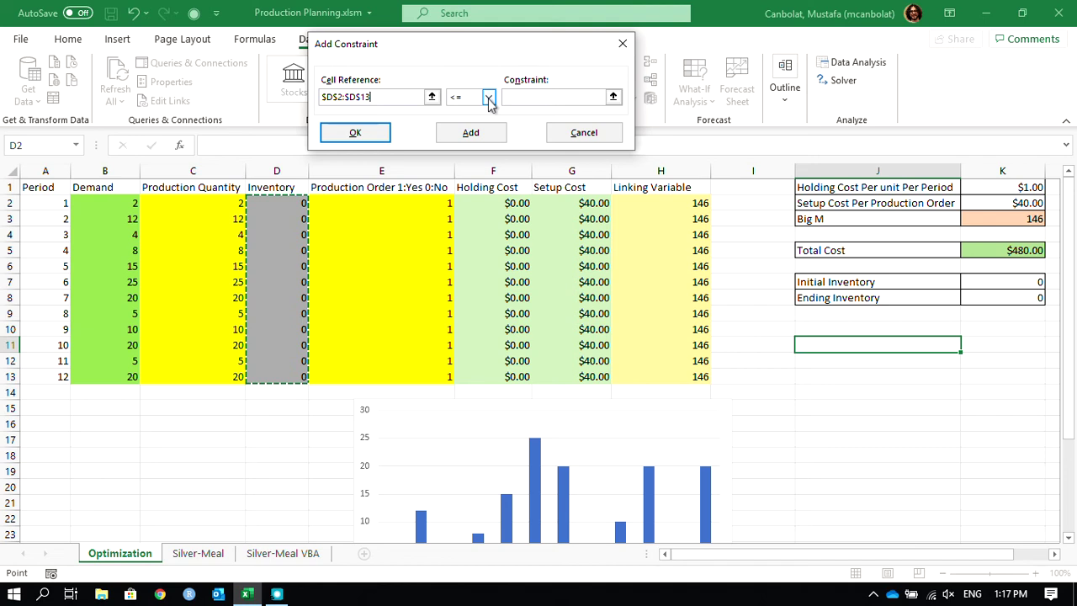
left_click(488, 98)
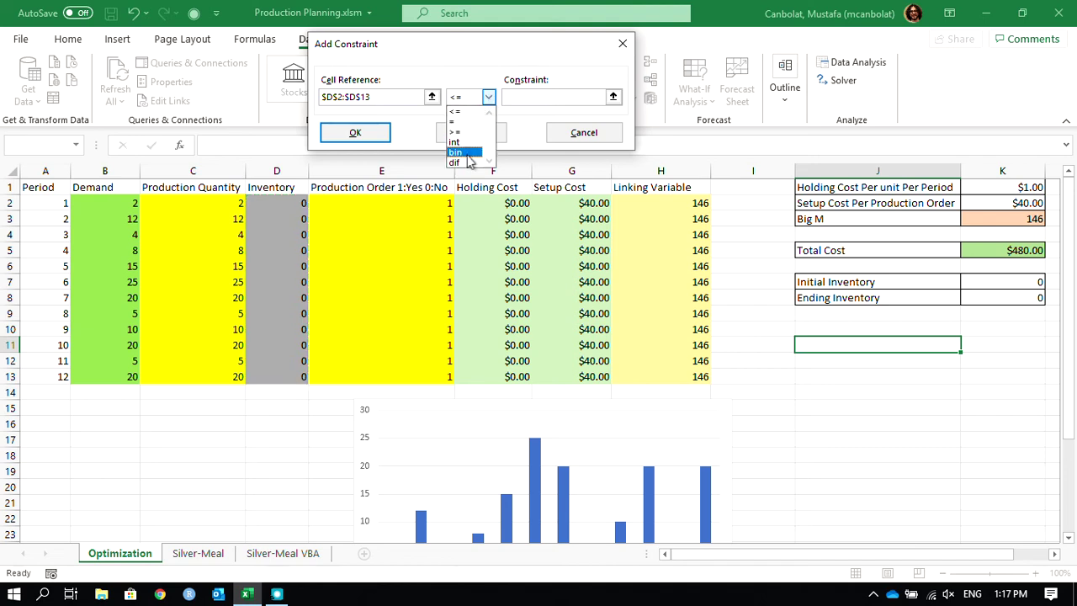
left_click(469, 133)
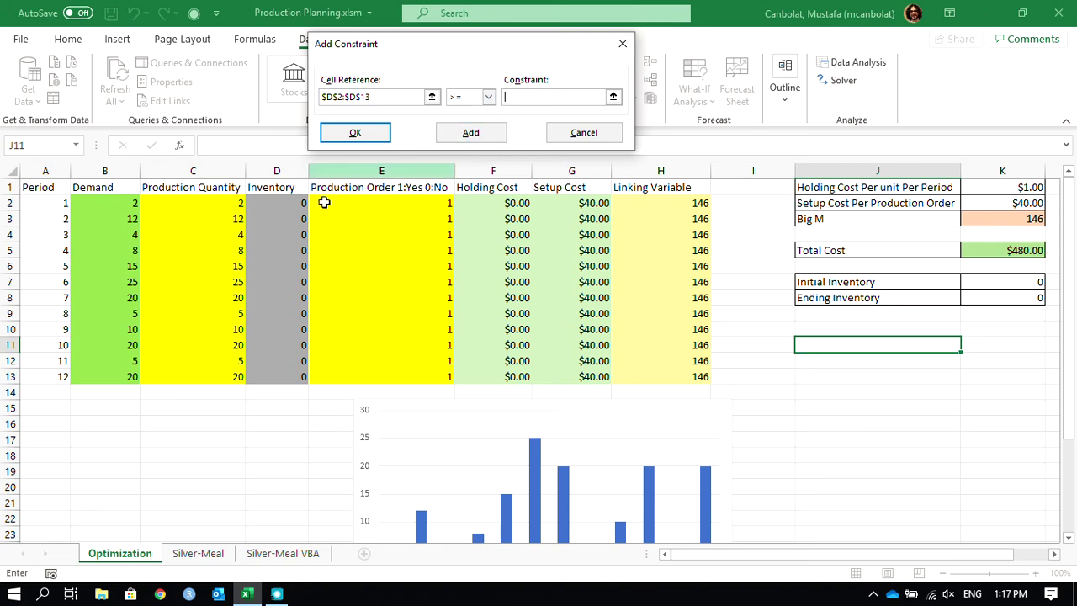
left_click(518, 95)
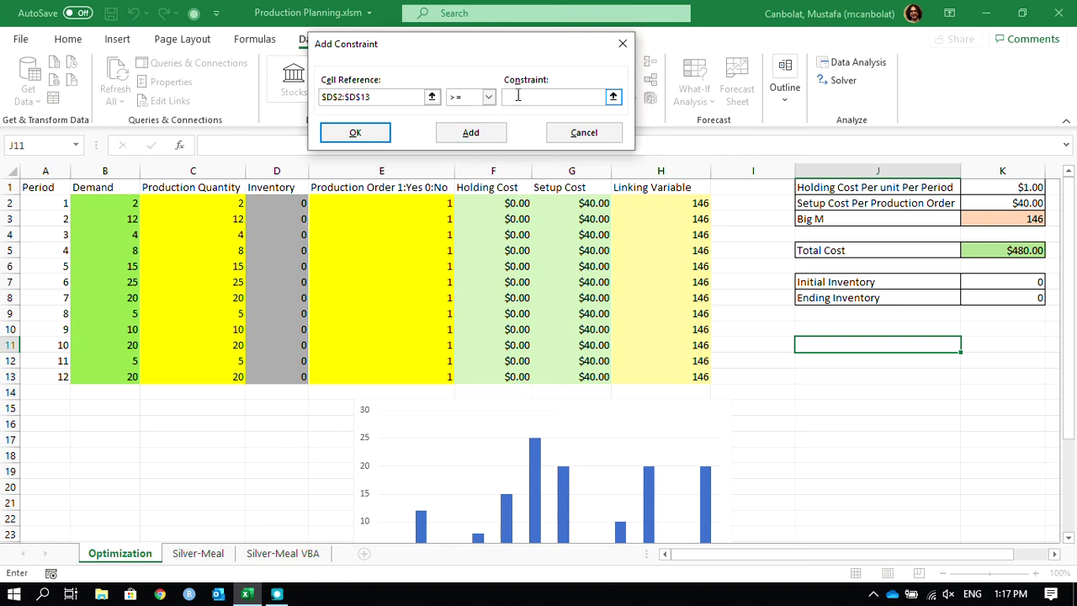
left_click(462, 133)
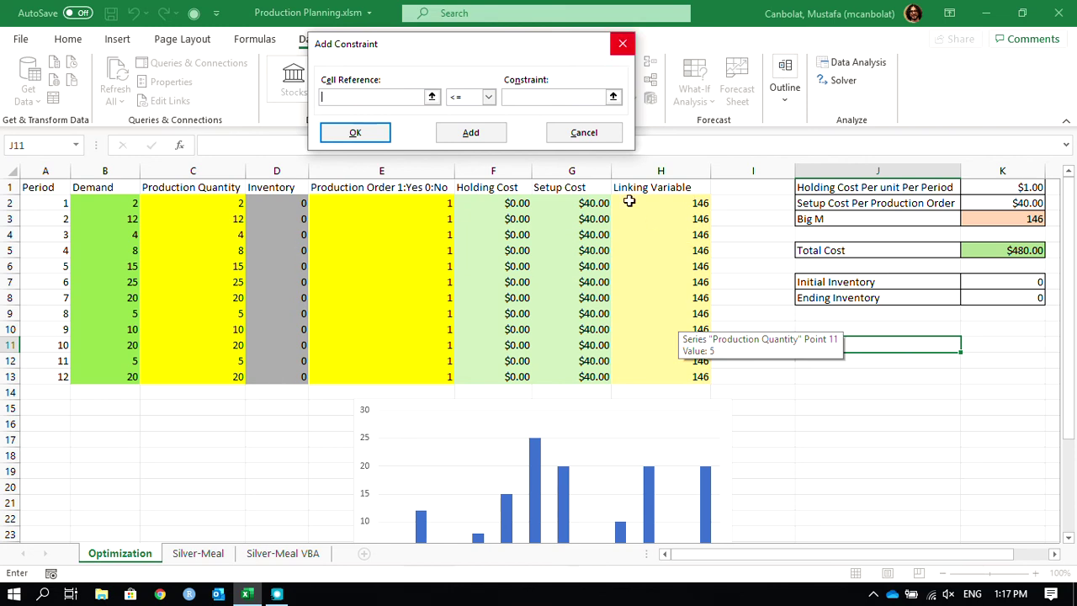
Add a constraint that the last period's inventory in D13 equals the ending inventory in K8
left_click(274, 375)
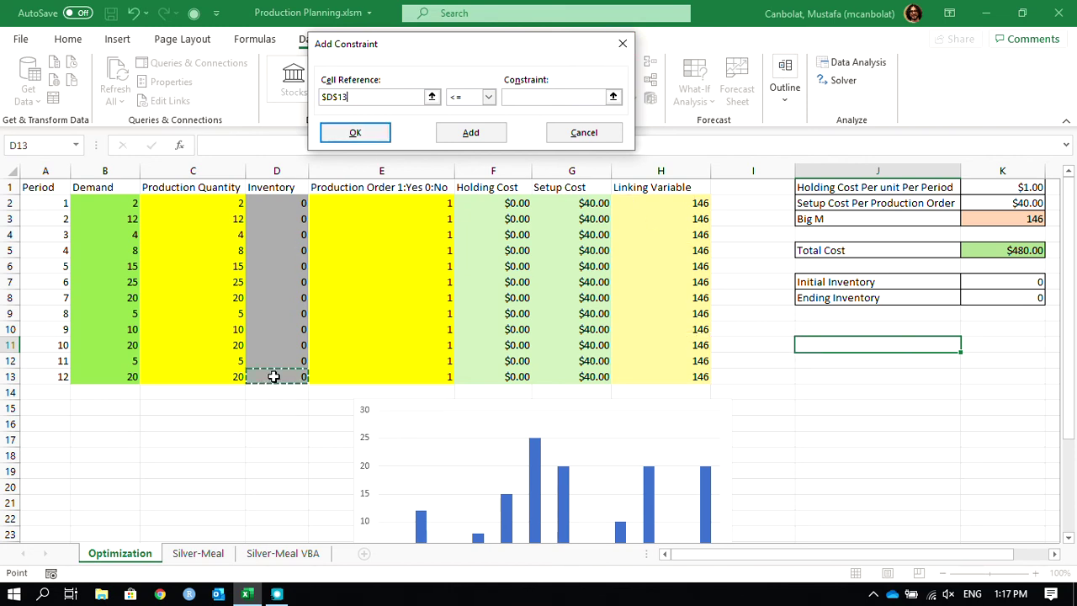
left_click(488, 97)
left_click(470, 120)
left_click(541, 97)
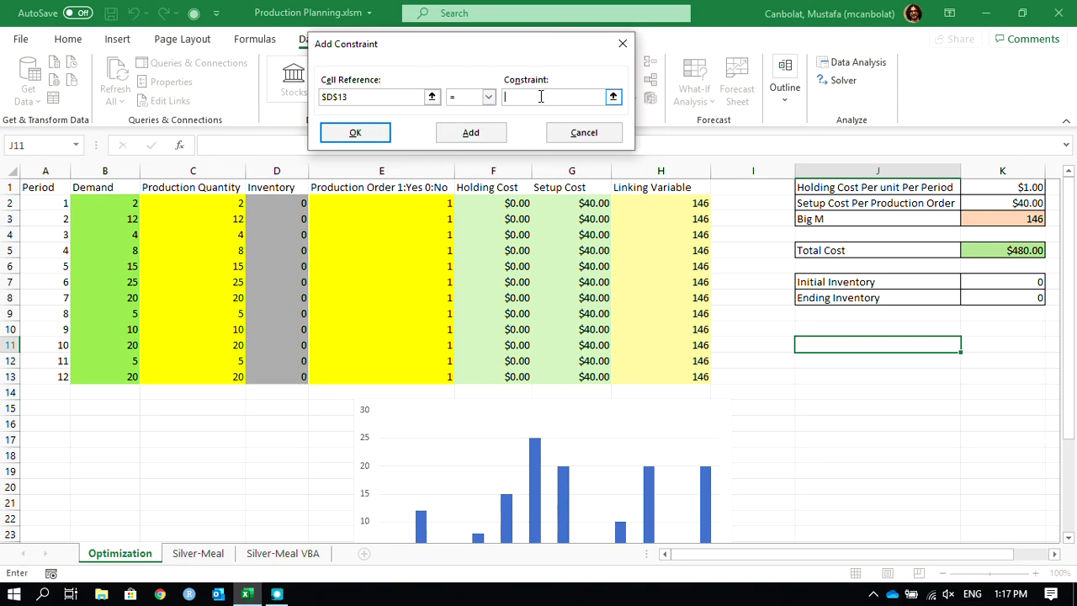
left_click(1008, 294)
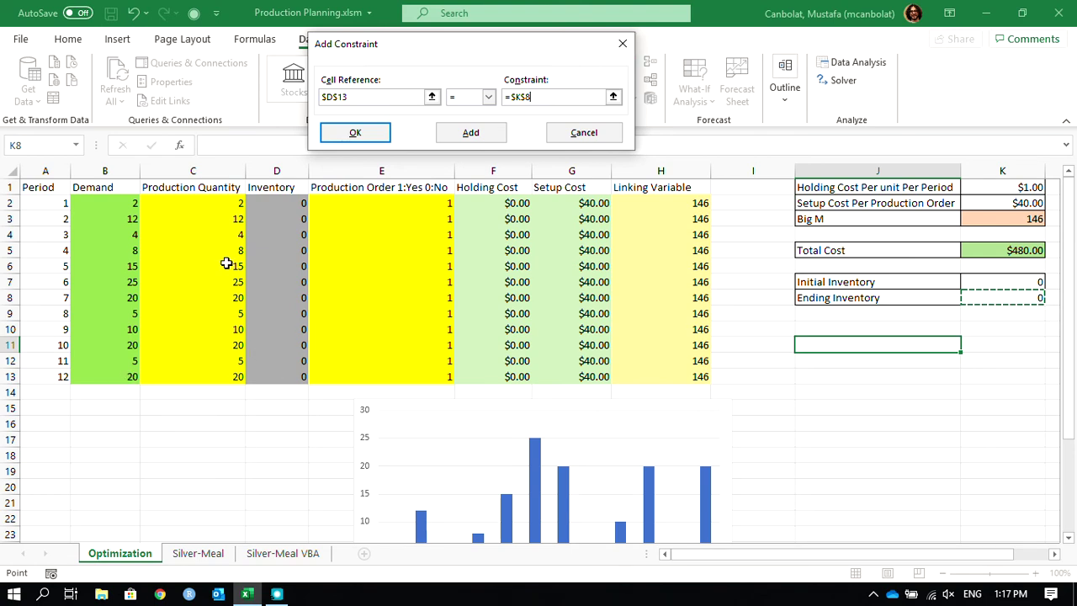
left_click(470, 134)
Add a constraint that the production quantities C2:C13 are <= the linking variables H2:H13, and finish adding constraints
left_click_drag(475, 49, 587, 44)
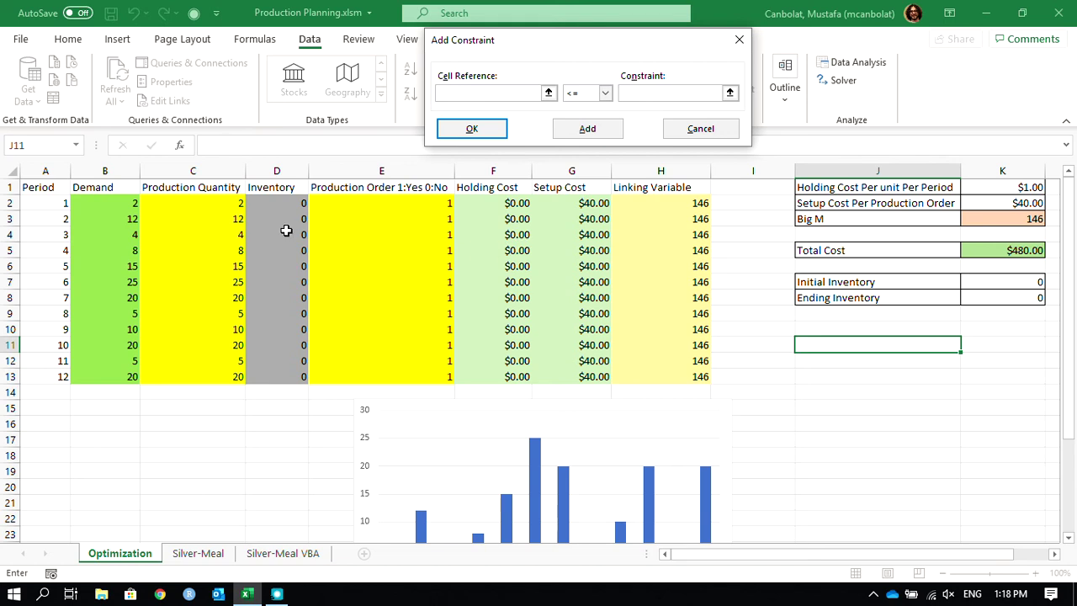
left_click_drag(219, 202, 222, 376)
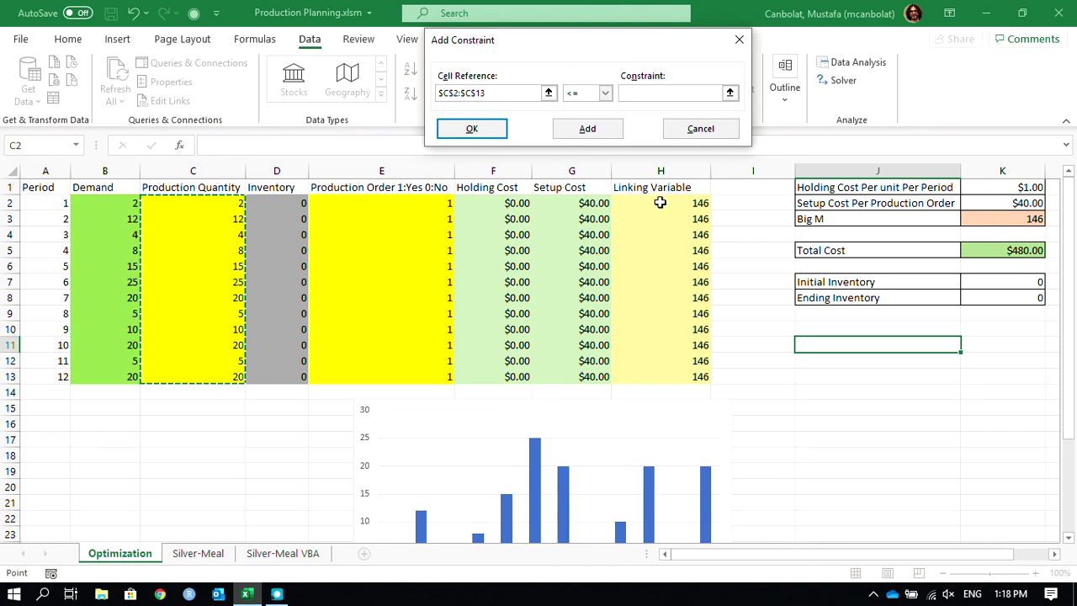
left_click_drag(658, 202, 661, 380)
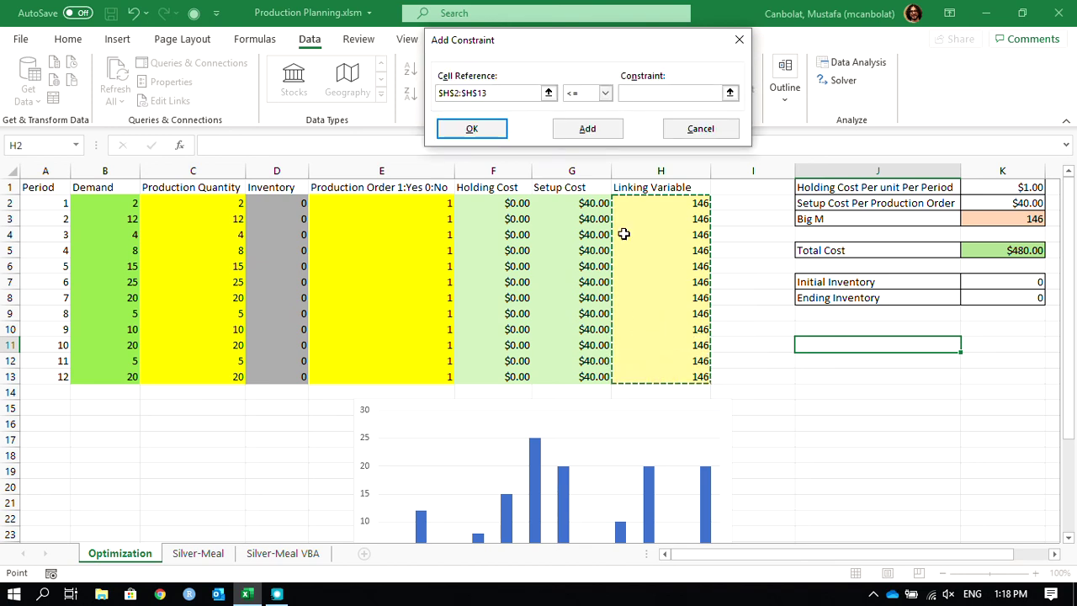
left_click(565, 133)
left_click_drag(197, 204, 188, 377)
left_click(645, 93)
left_click_drag(654, 199, 654, 372)
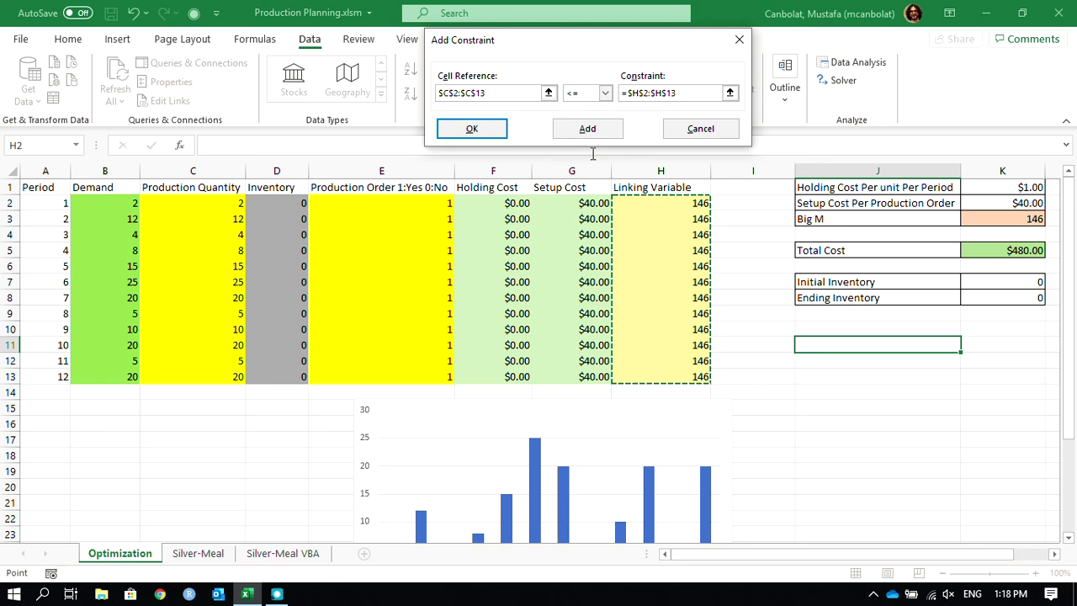
left_click(472, 129)
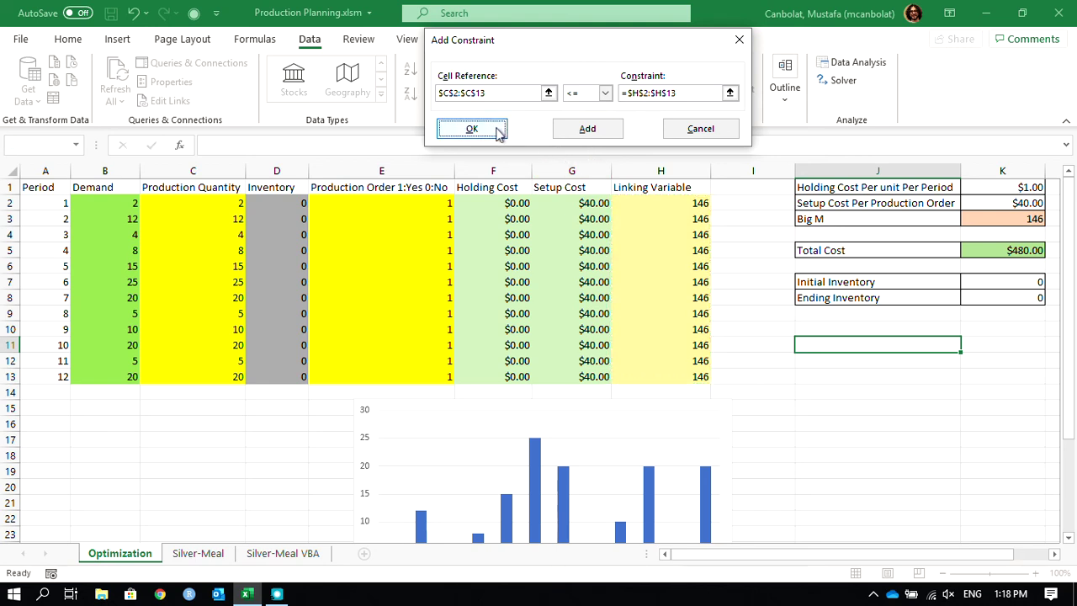
Solve the model with the Simplex LP method and keep the Solver solution
left_click_drag(539, 17, 355, 413)
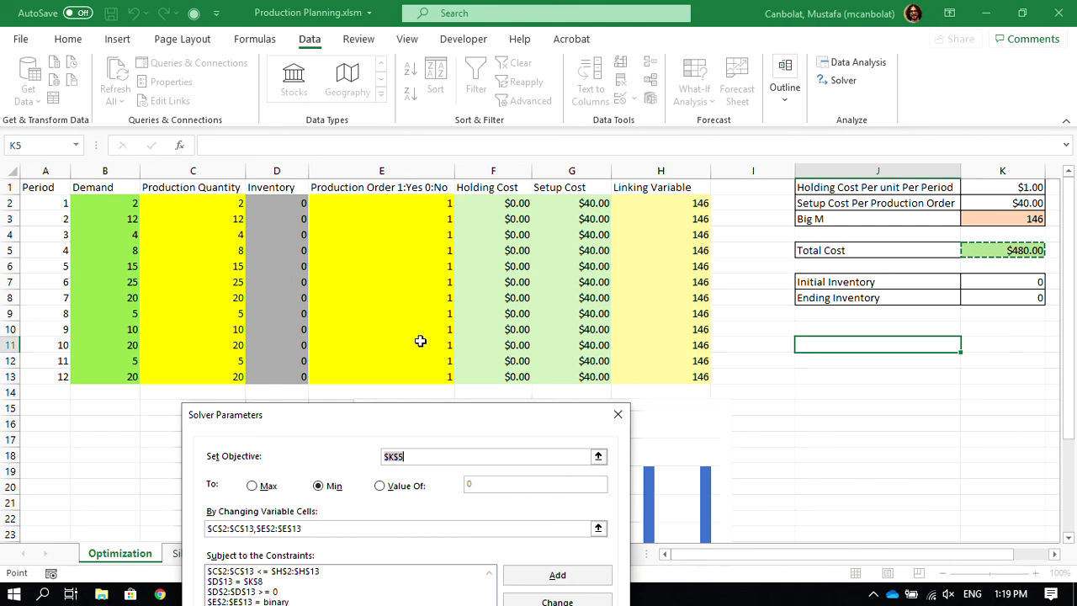
left_click_drag(437, 414, 626, 40)
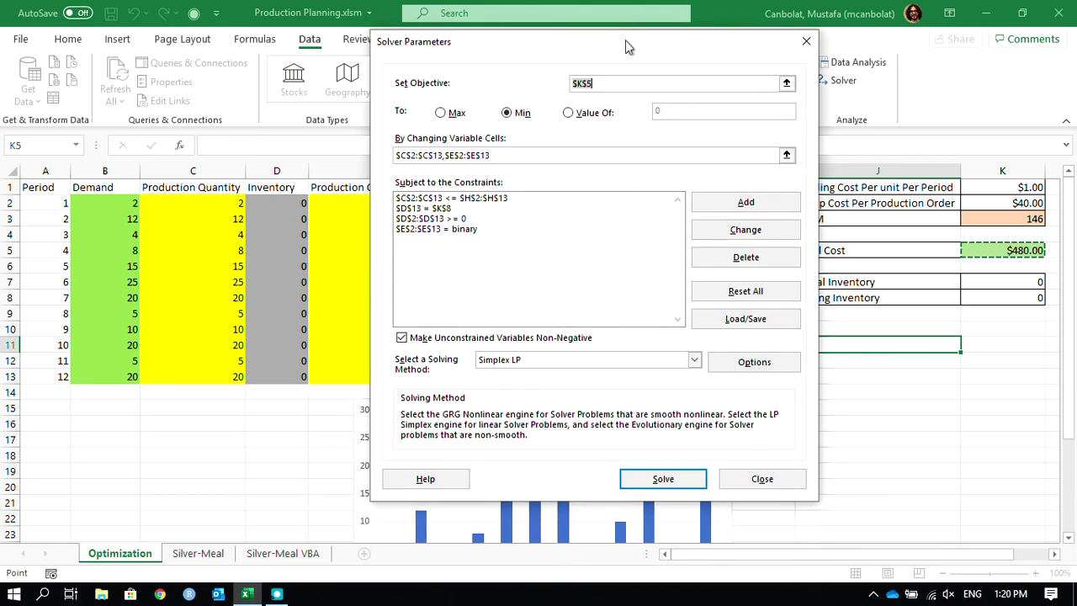
left_click(664, 481)
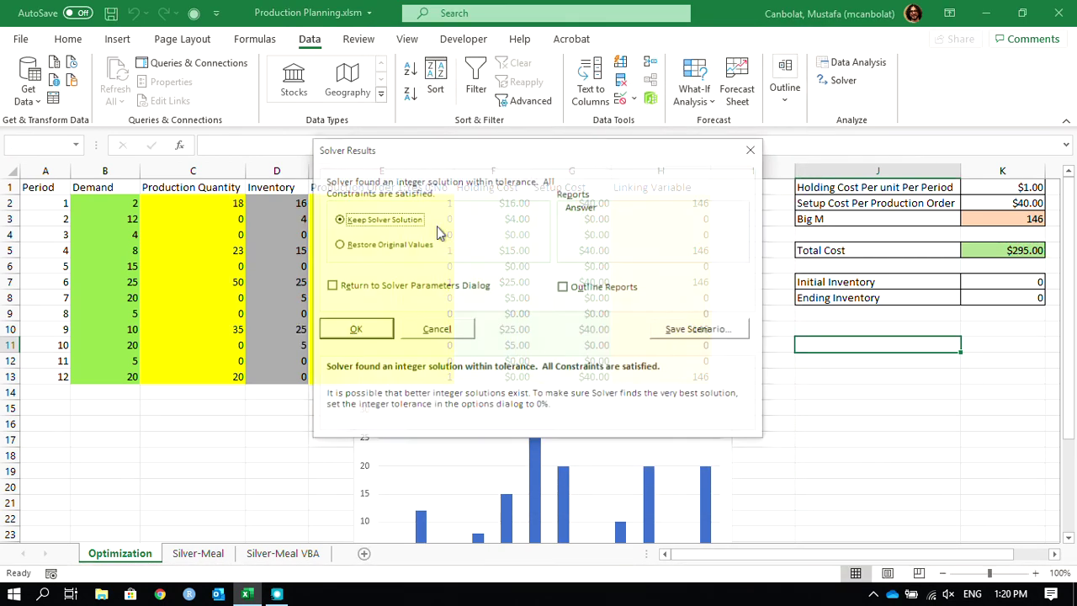
left_click(368, 331)
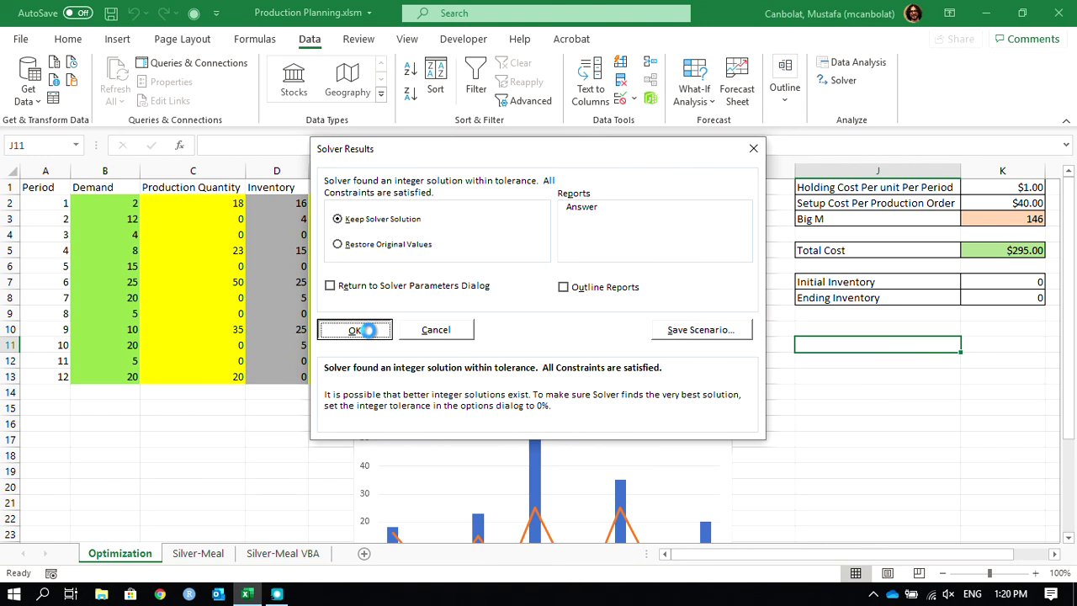
Review the Solver objective, variable cells and constraints, and close the Solver parameters without solving again
left_click(841, 82)
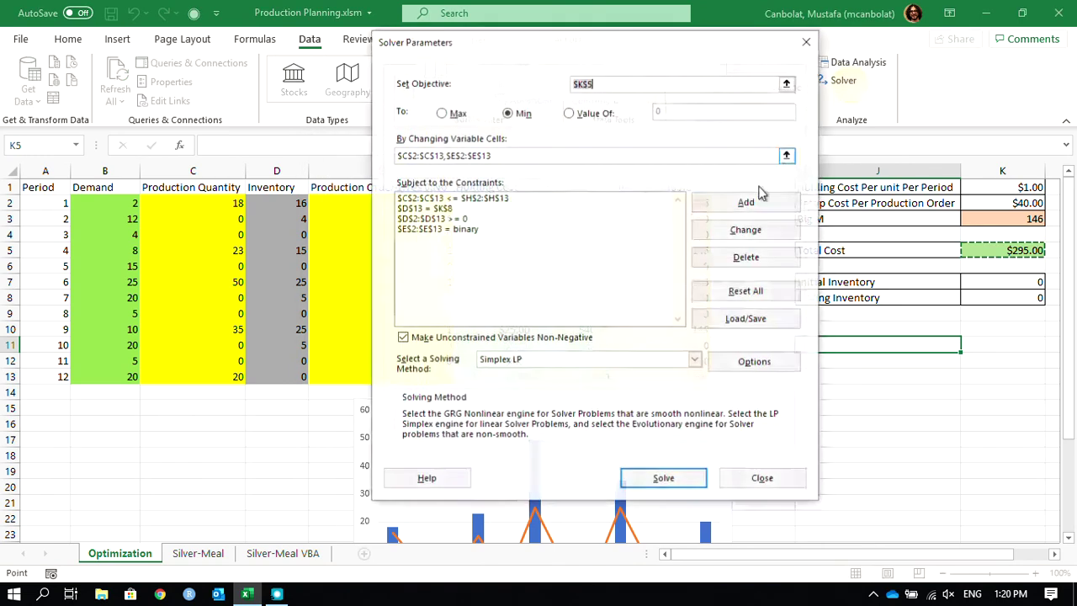
left_click(742, 489)
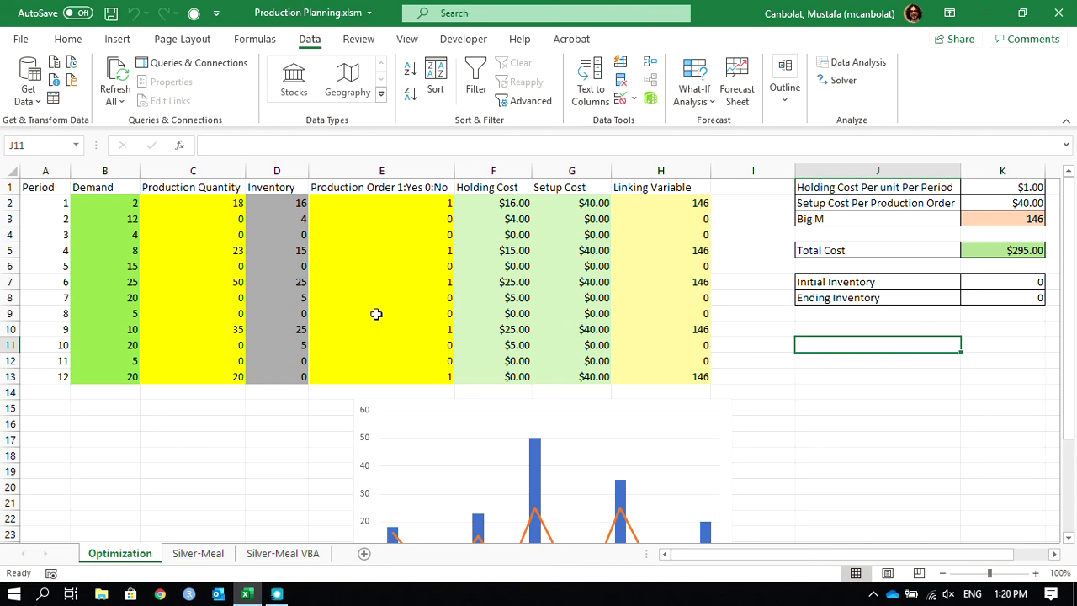
scroll(377, 315, "down", 2)
scroll(290, 385, "up", 2)
Compare each nonzero production quantity in column C with the demand in column B for the periods that order covers
left_click(217, 204)
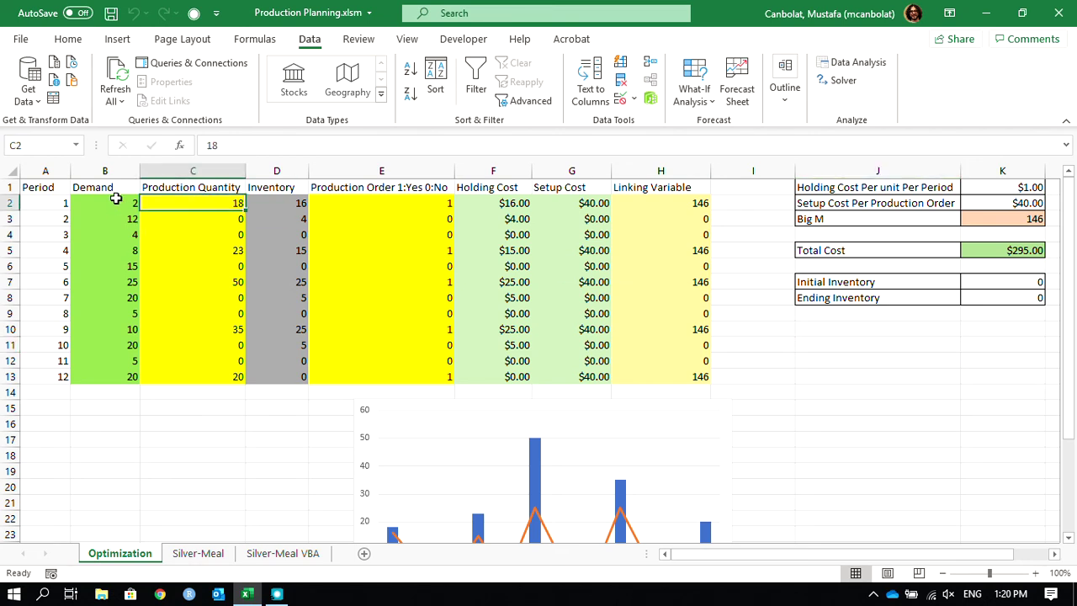
left_click_drag(115, 197, 113, 241)
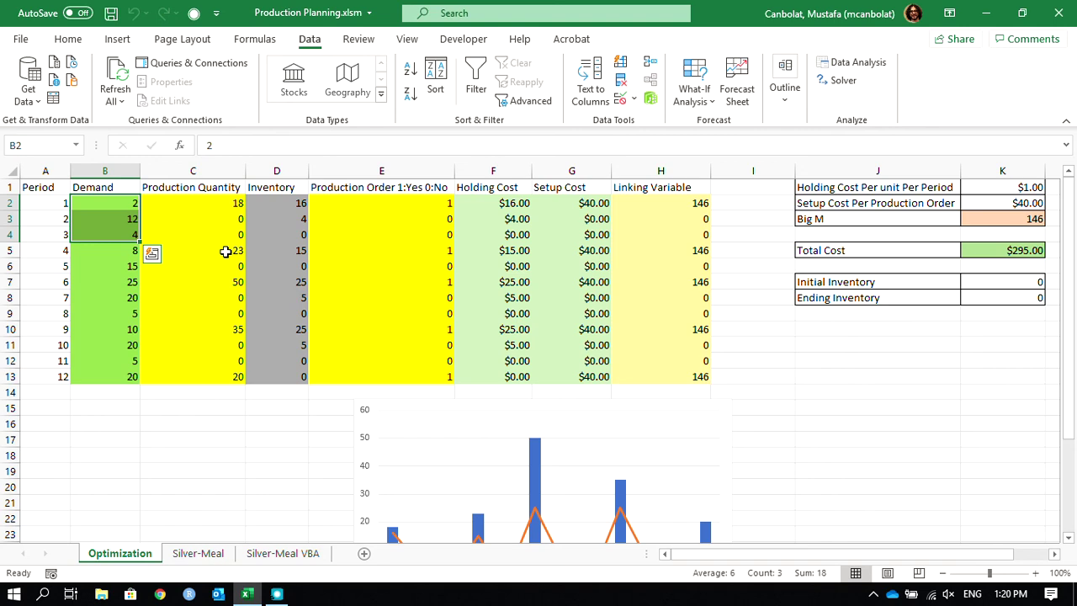
left_click(215, 252)
left_click_drag(126, 250, 125, 266)
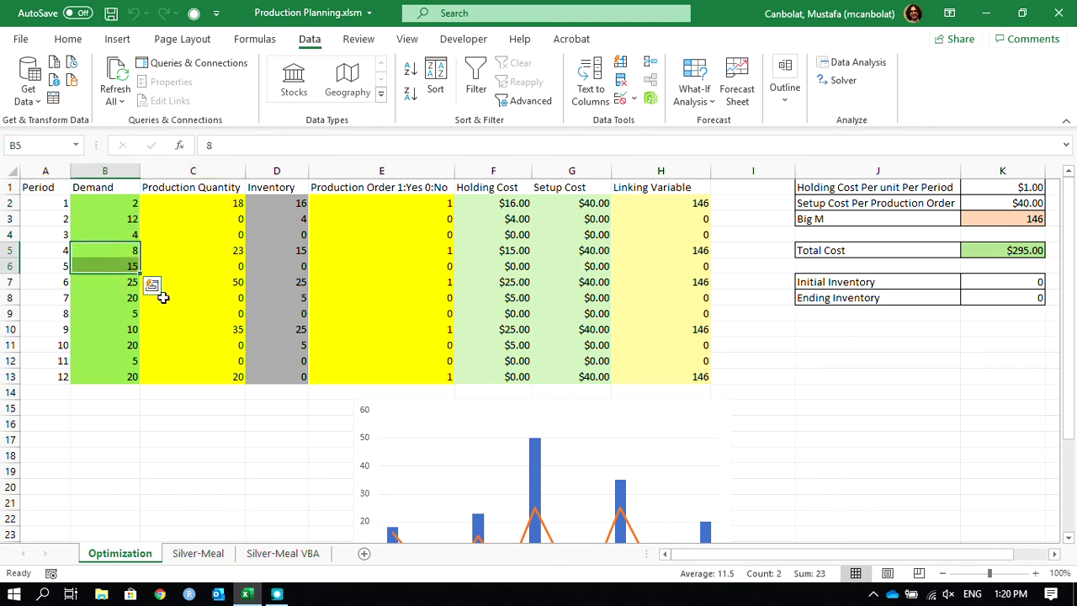
left_click(233, 283)
left_click_drag(120, 284, 122, 316)
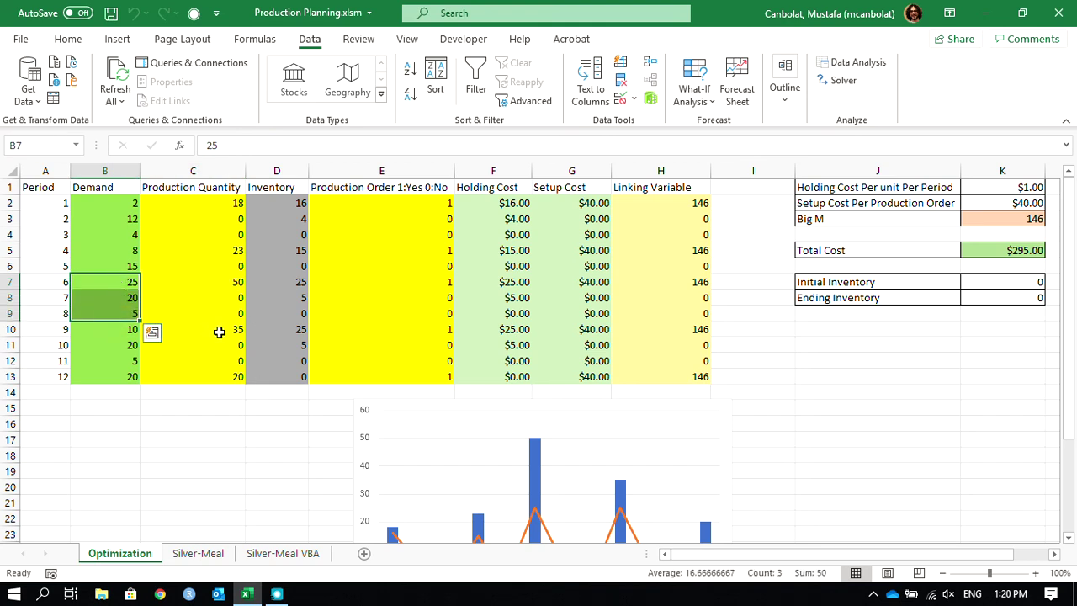
left_click(219, 330)
left_click_drag(122, 332, 122, 360)
left_click(230, 378)
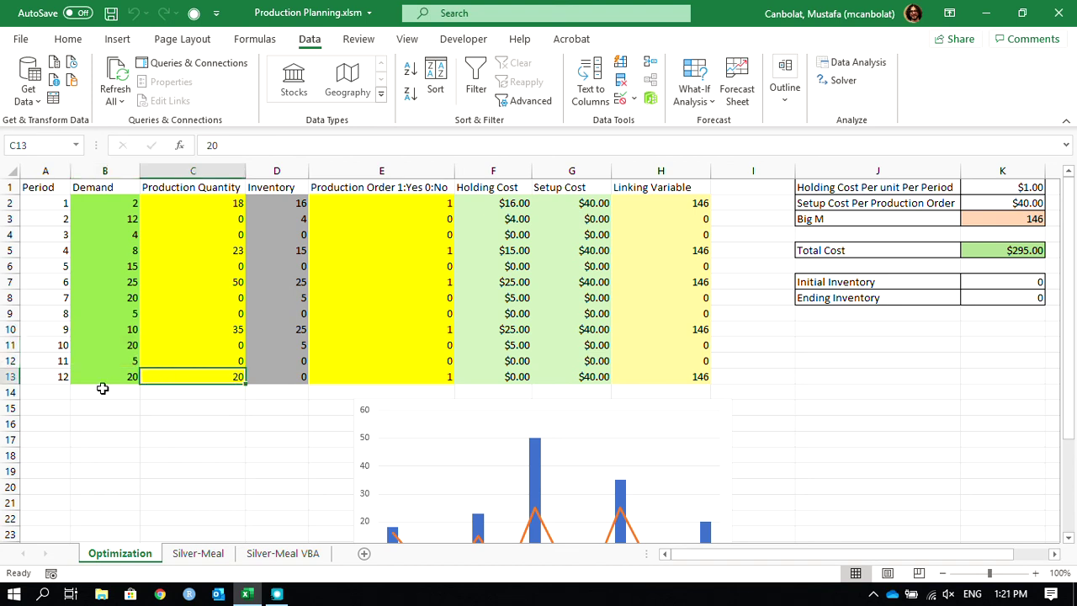
Examine the chart of production quantity and inventory below the table, and return to the top of the sheet
scroll(104, 377, "down", 1)
scroll(84, 354, "up", 1)
scroll(290, 310, "down", 4)
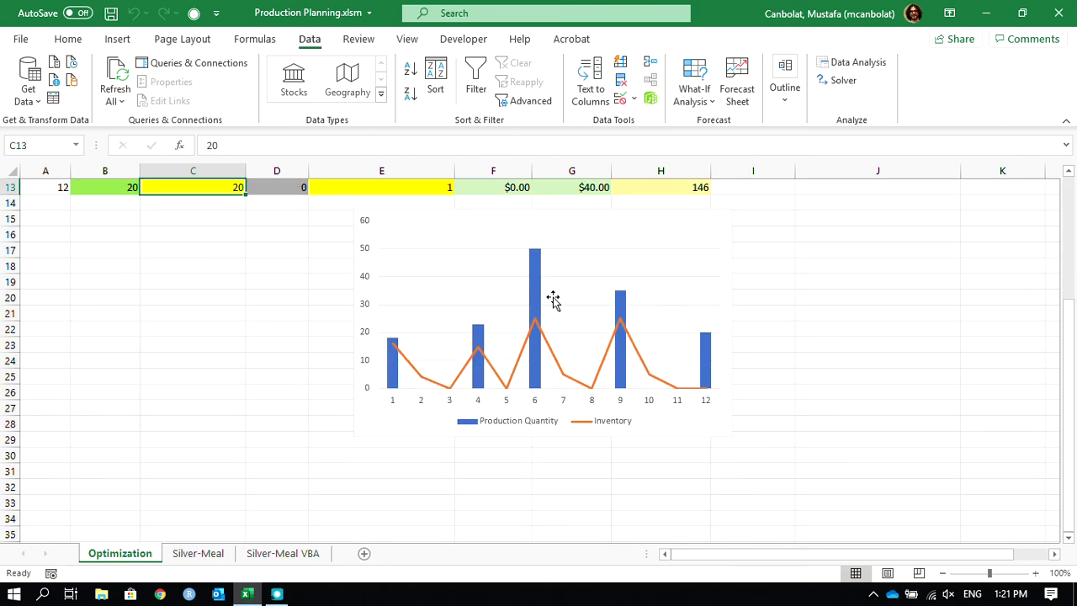
scroll(572, 324, "up", 4)
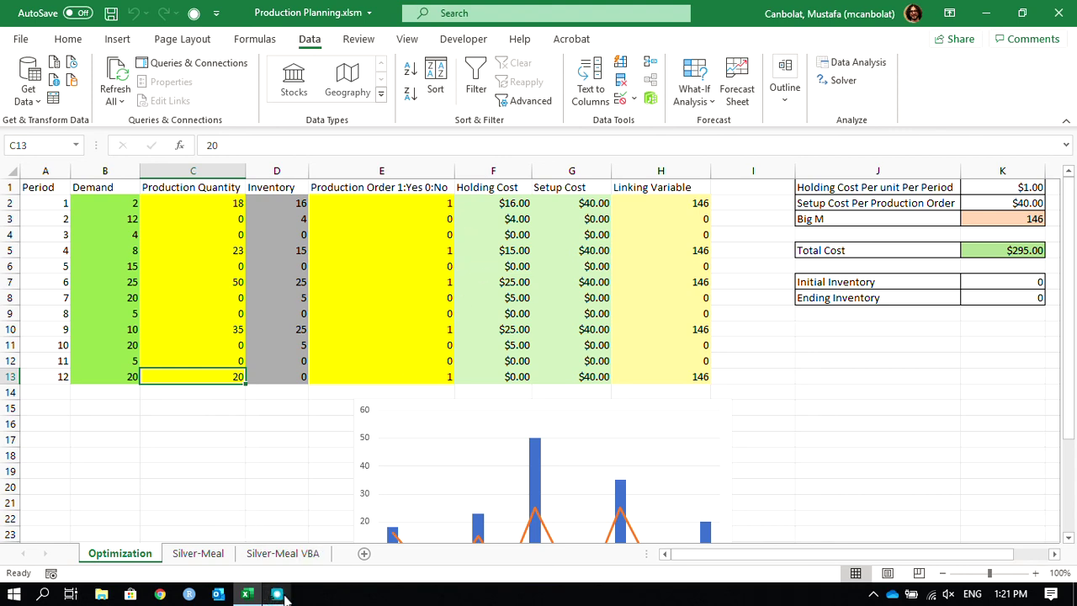
mouse_move(284, 596)
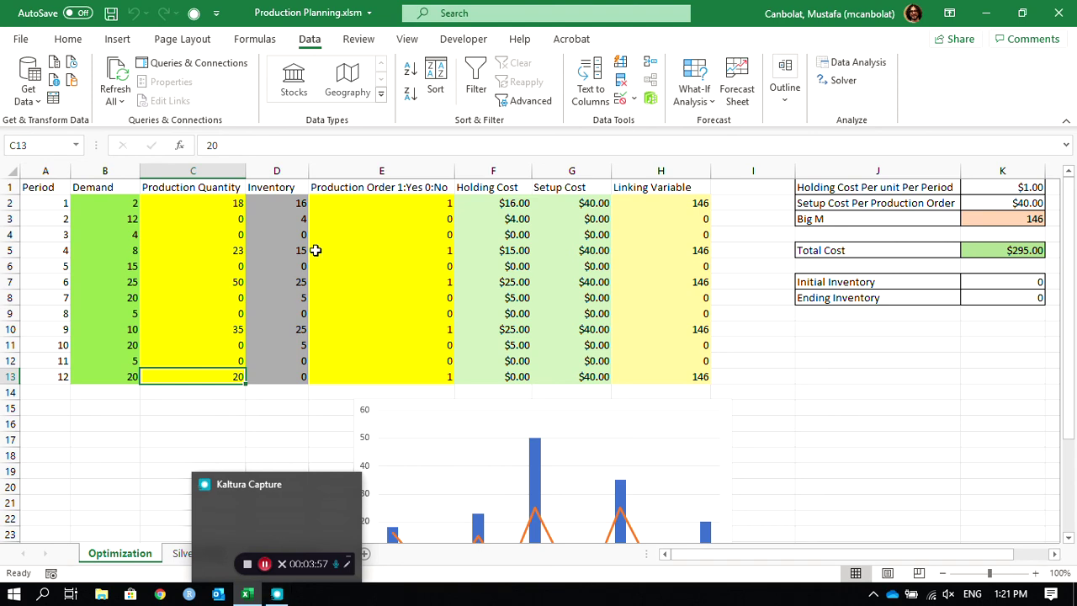
left_click(277, 594)
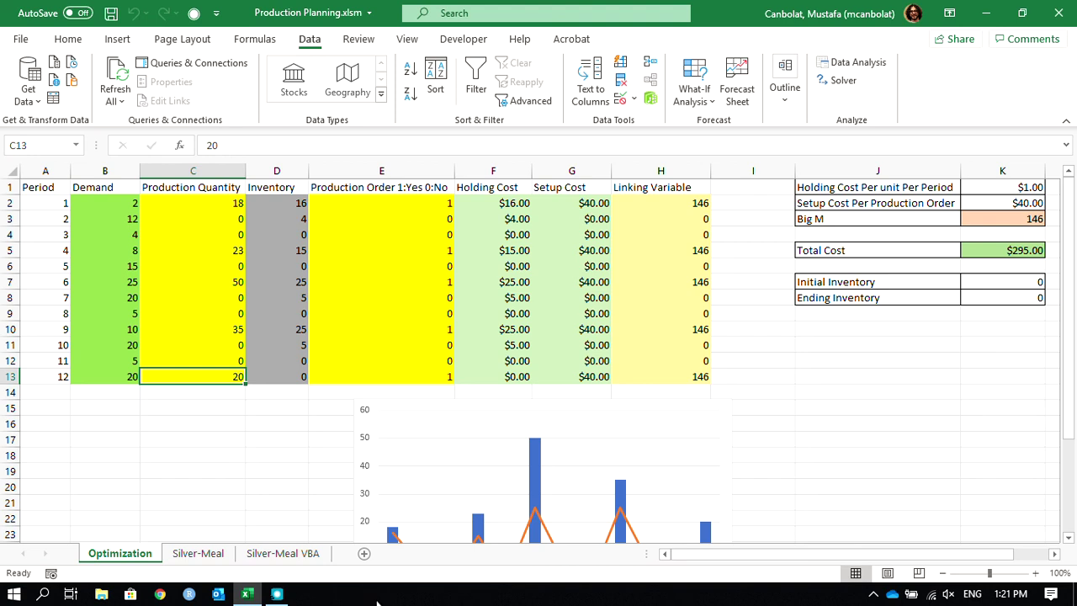
left_click(279, 594)
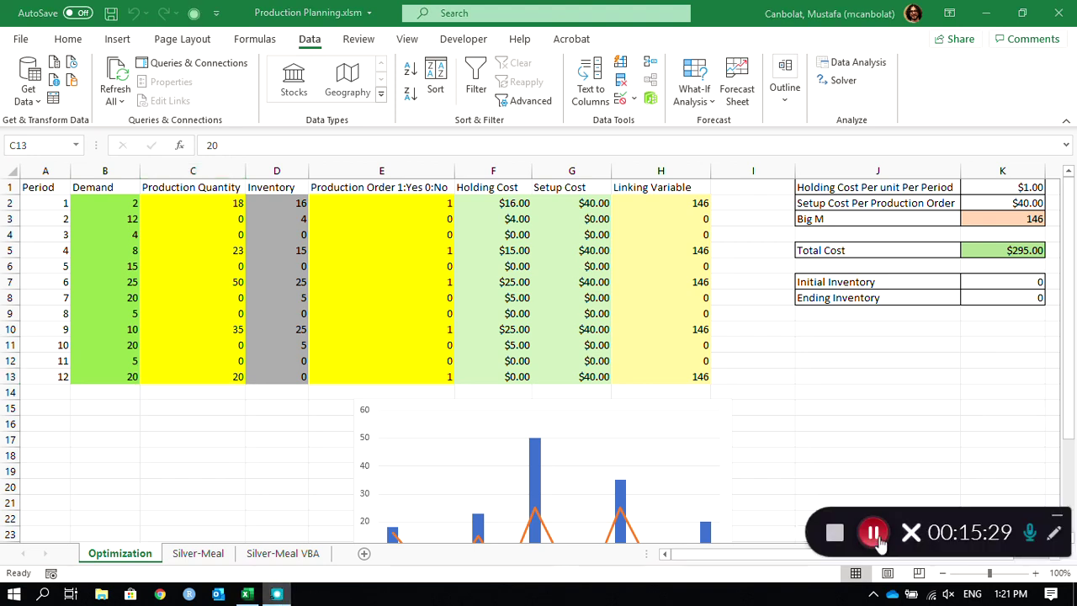